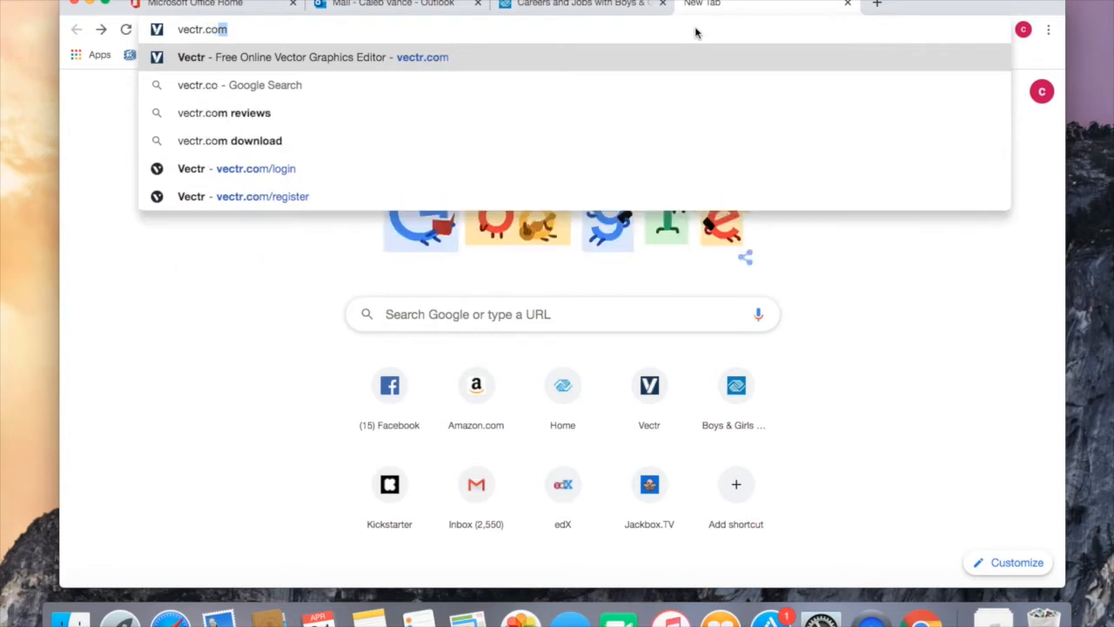
# Open vectr.com, leave the temporary blank file, and go to the site's login page
pyautogui.press('Return')
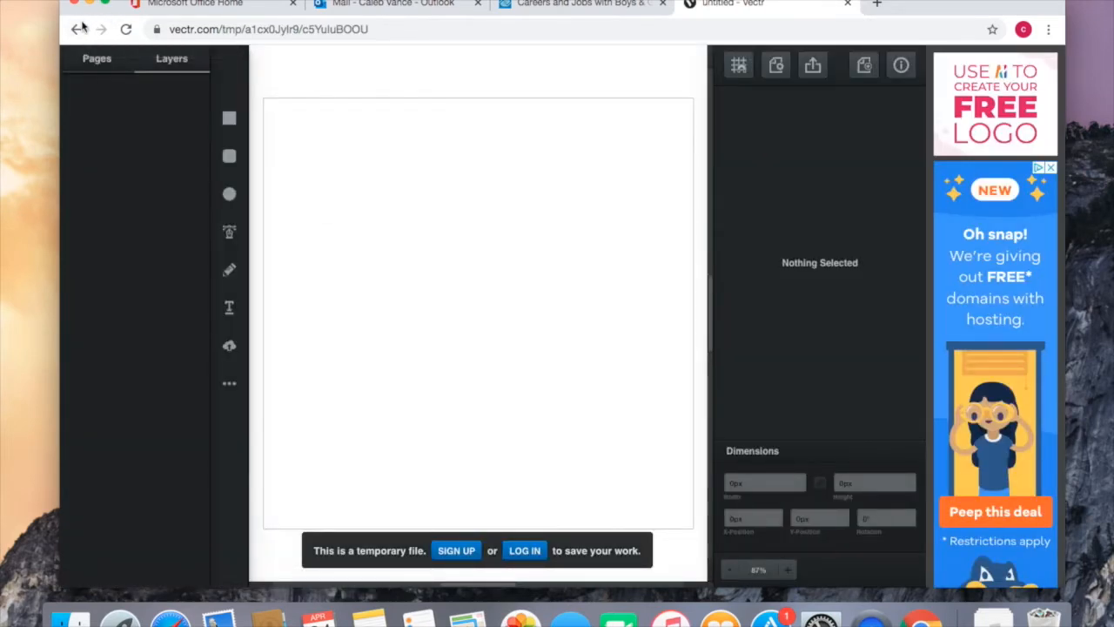
pyautogui.click(77, 28)
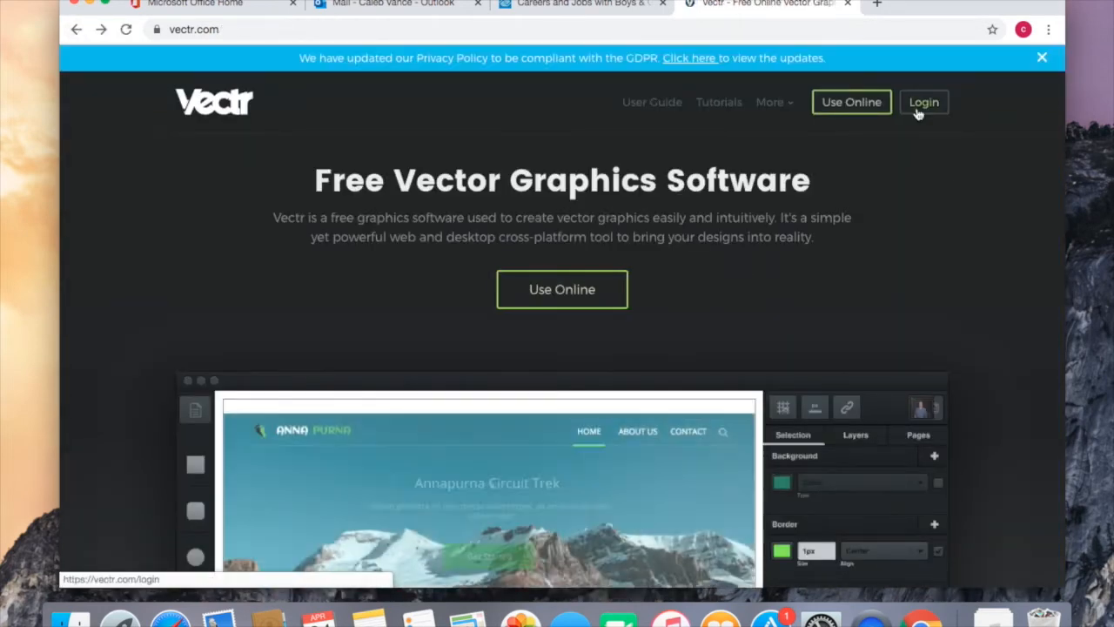
pyautogui.click(921, 104)
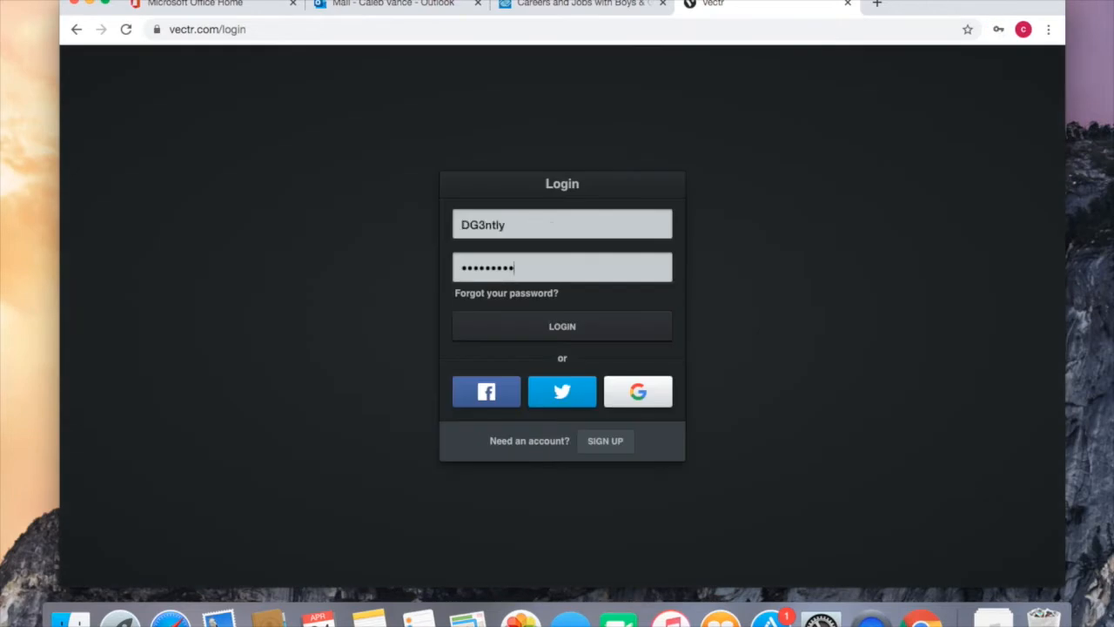
# Sign in with the account username and password without storing it in the browser, and open the first untitled file
pyautogui.press('Return')
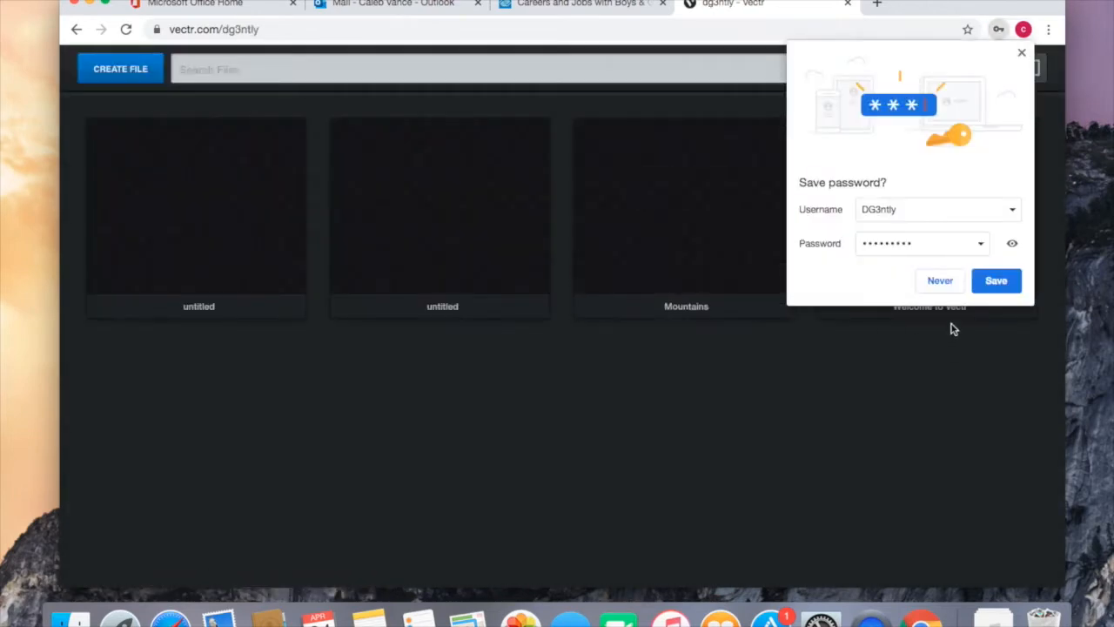
pyautogui.click(1021, 54)
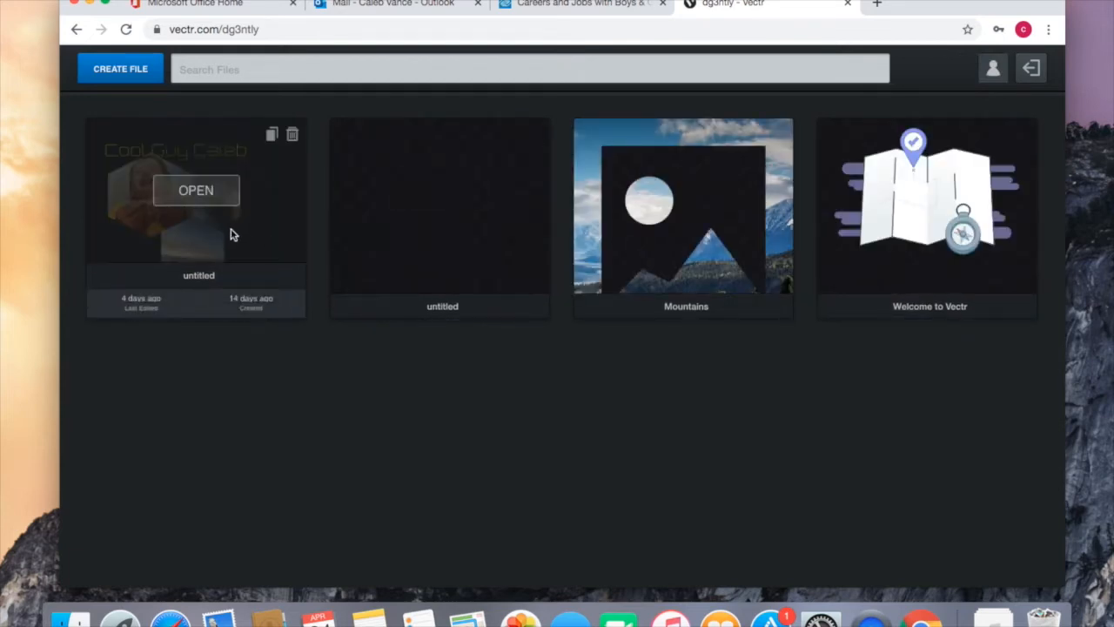
pyautogui.click(233, 234)
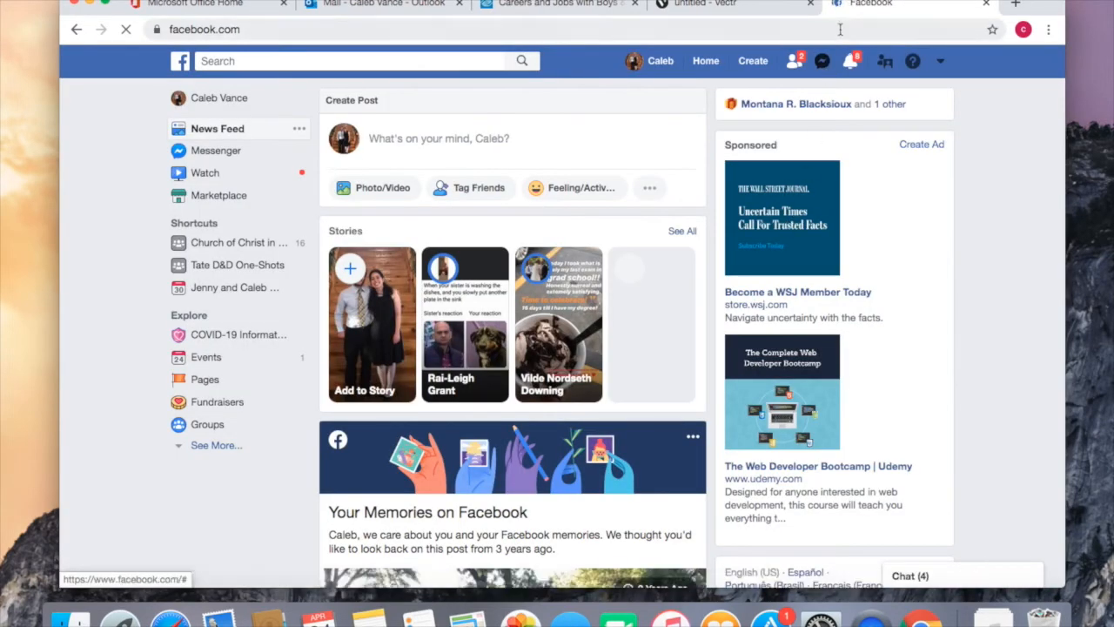
# Open the most recent Facebook Messenger conversation and enlarge the close-up portrait from its latest four photos
pyautogui.click(822, 61)
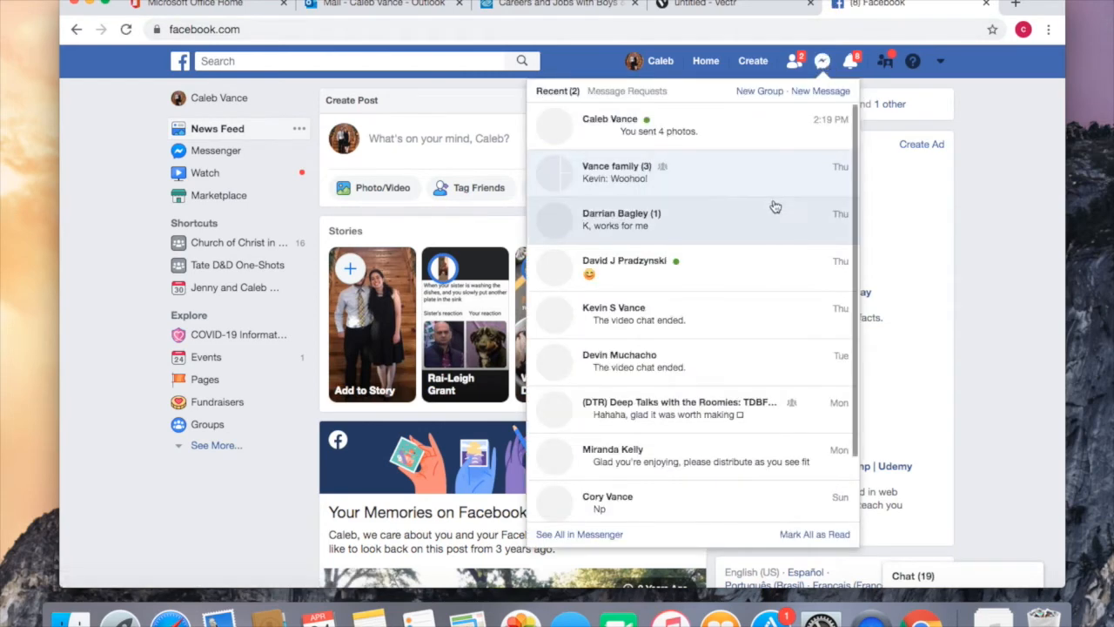
pyautogui.click(773, 131)
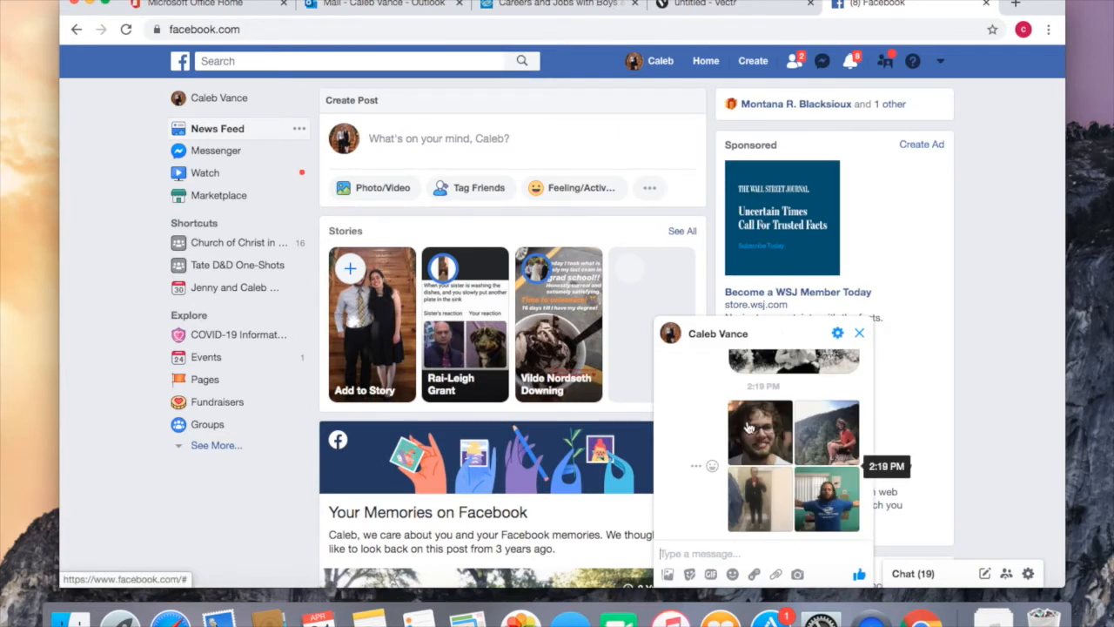
pyautogui.click(752, 433)
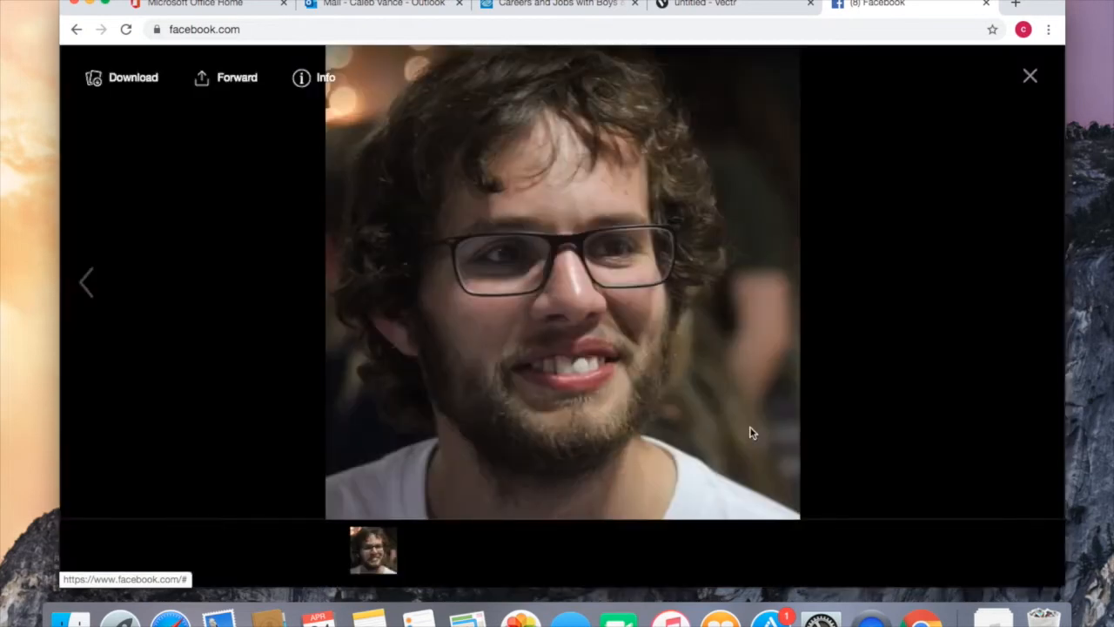
# Look through the other photos shared in the conversation and return to the close-up portrait
pyautogui.press('Left')
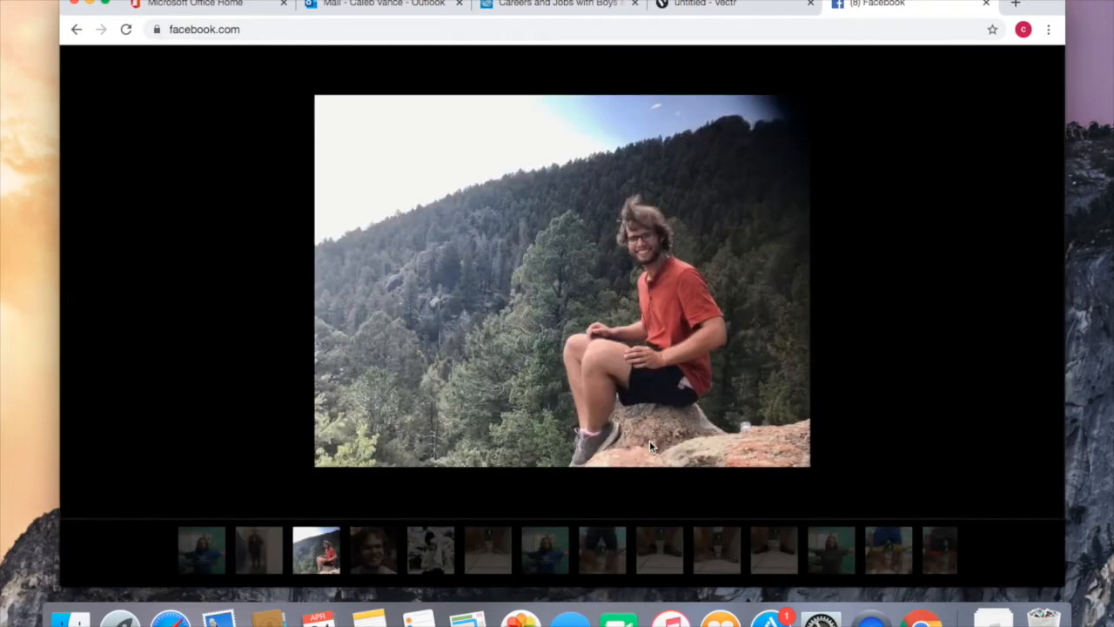
pyautogui.press('Left')
pyautogui.press('Left')
pyautogui.press('Right')
pyautogui.press('Right')
pyautogui.press('Right')
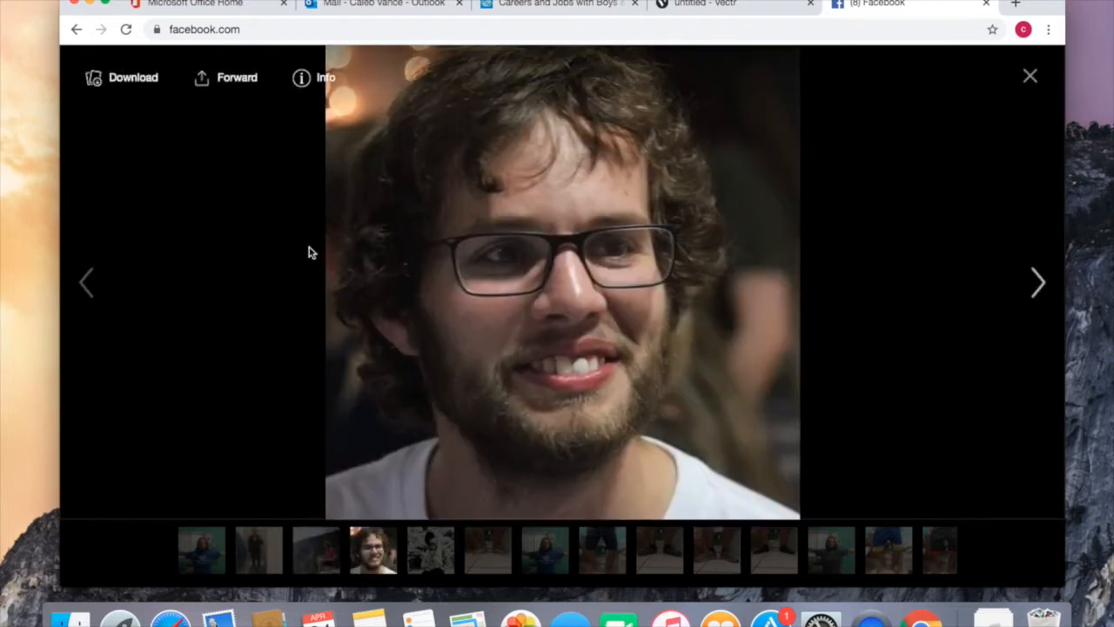
# Save the close-up portrait to Downloads as a JPEG image named caleb1
pyautogui.click(133, 82)
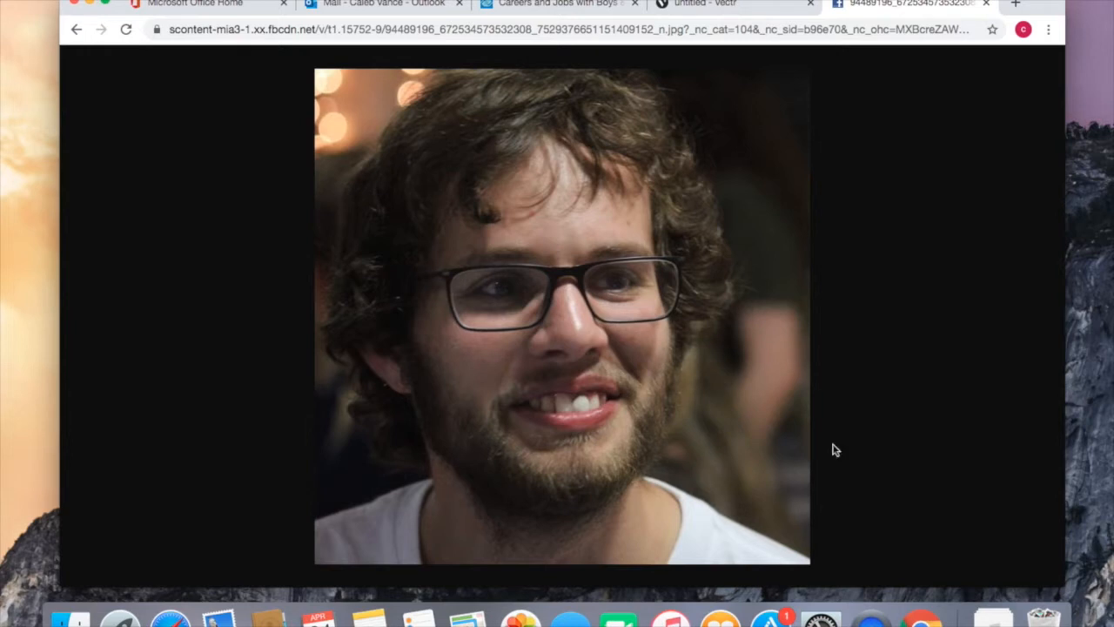
pyautogui.press('super+bracketleft')
pyautogui.rightClick(550, 237)
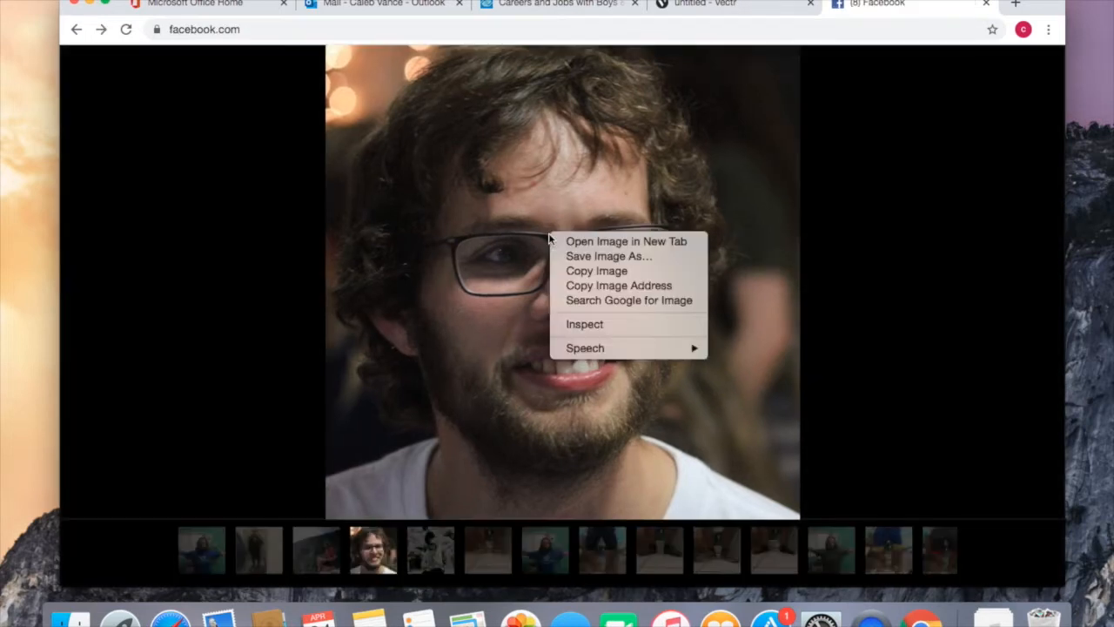
pyautogui.click(598, 259)
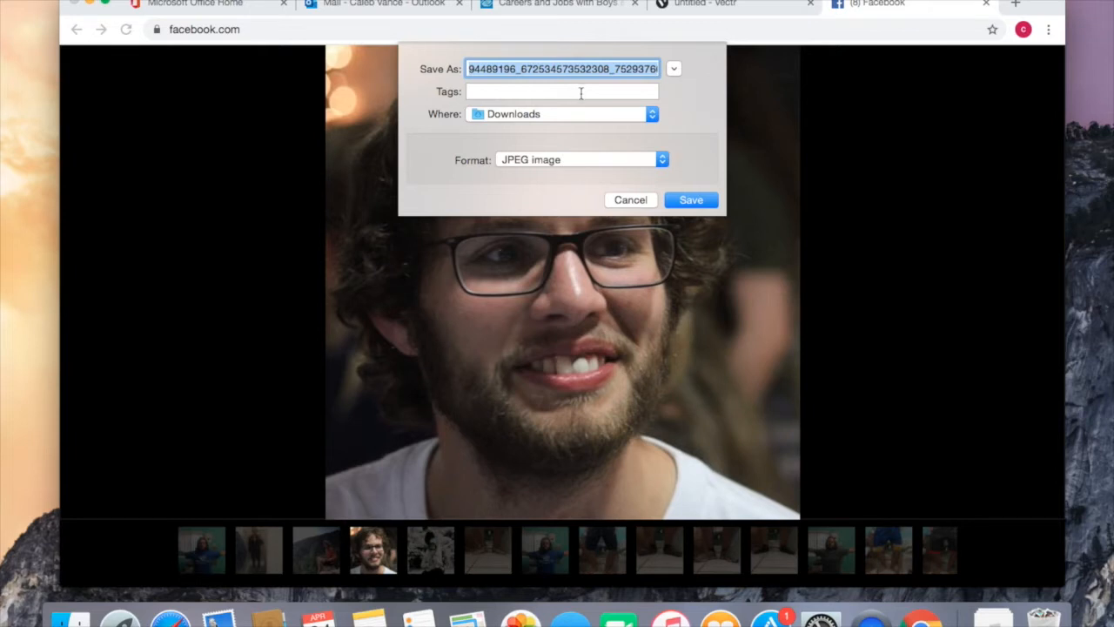
pyautogui.write('caleb1')
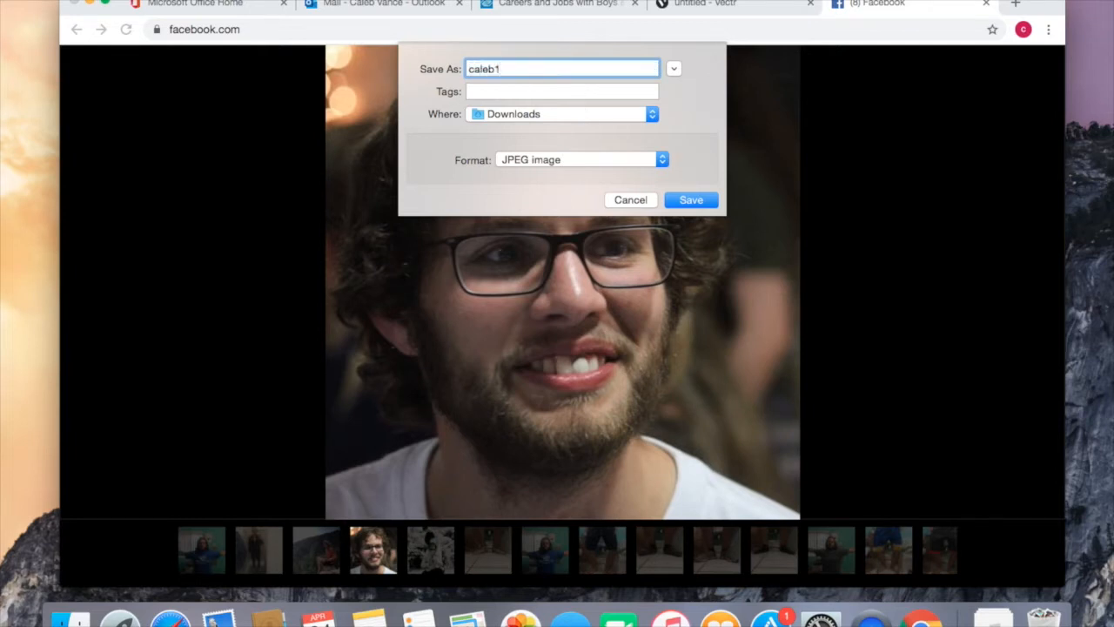
pyautogui.press('Return')
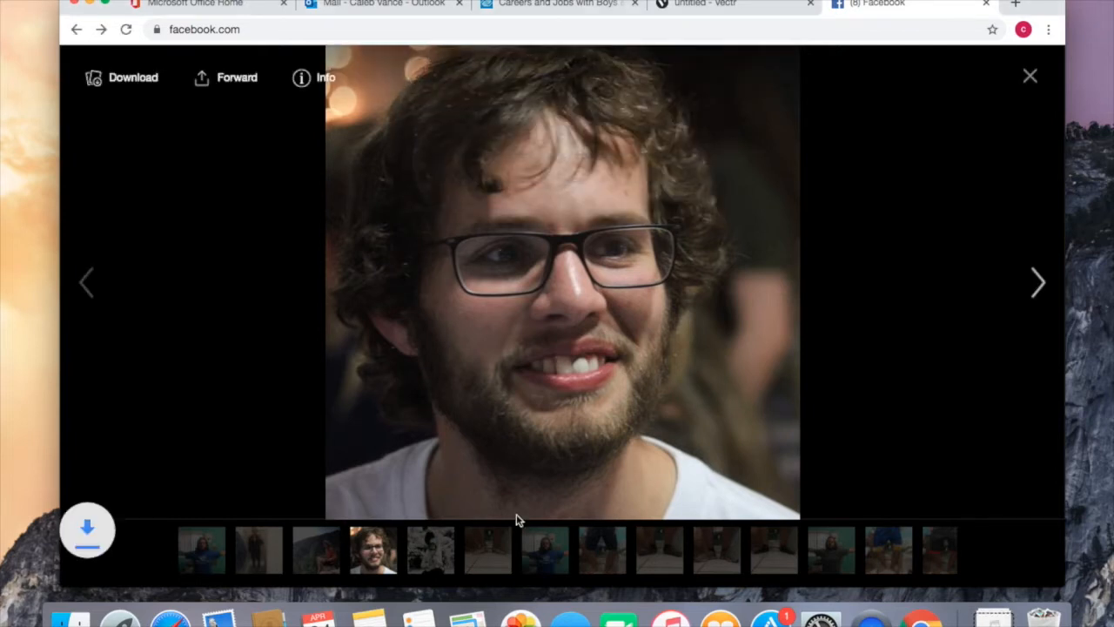
# Save the photo of the man in the red shirt on the mountain rock to Downloads as caleb2
pyautogui.click(331, 522)
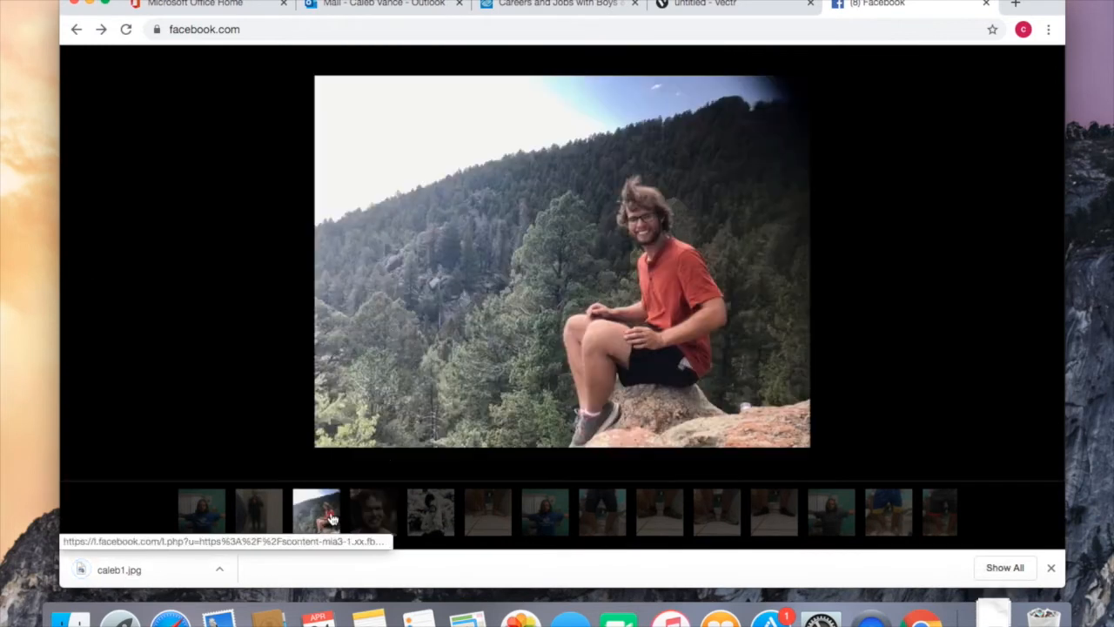
pyautogui.rightClick(618, 280)
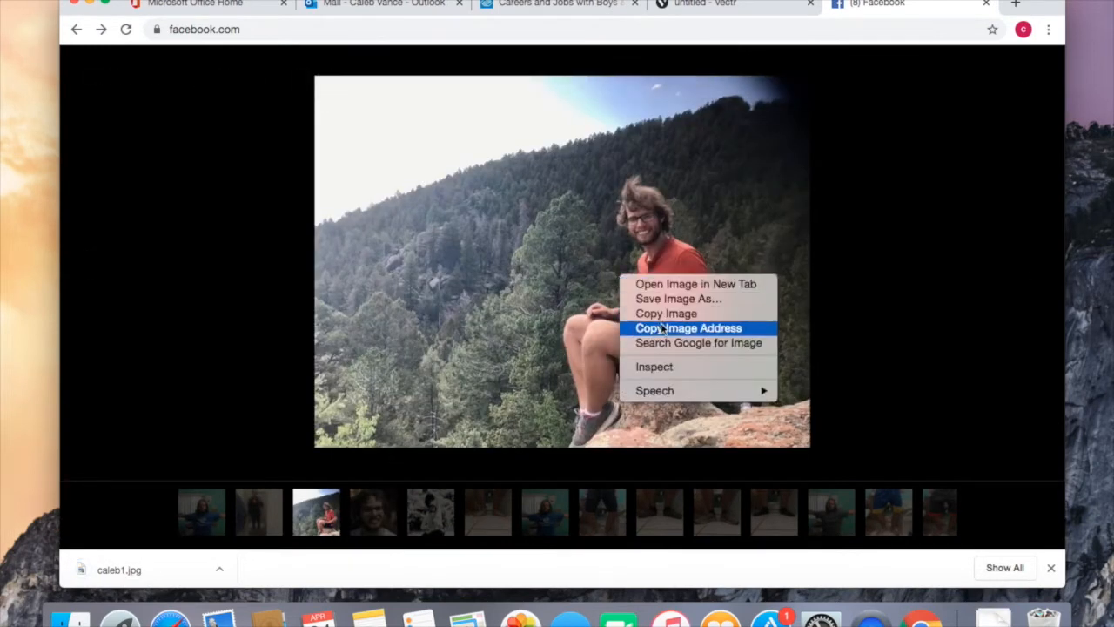
pyautogui.click(684, 299)
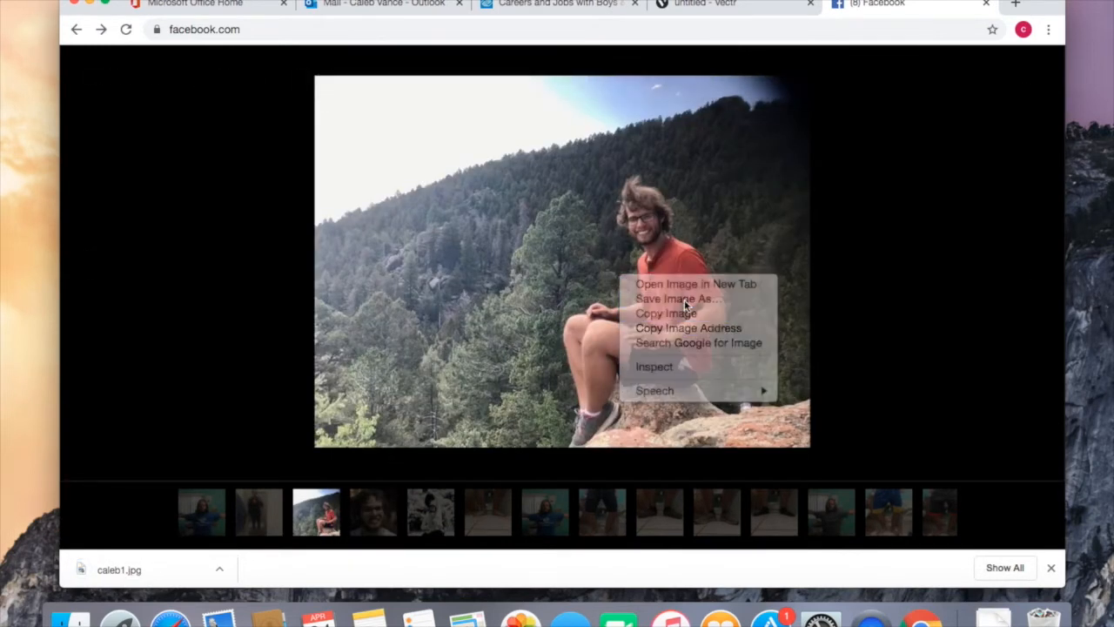
pyautogui.write('caleb2')
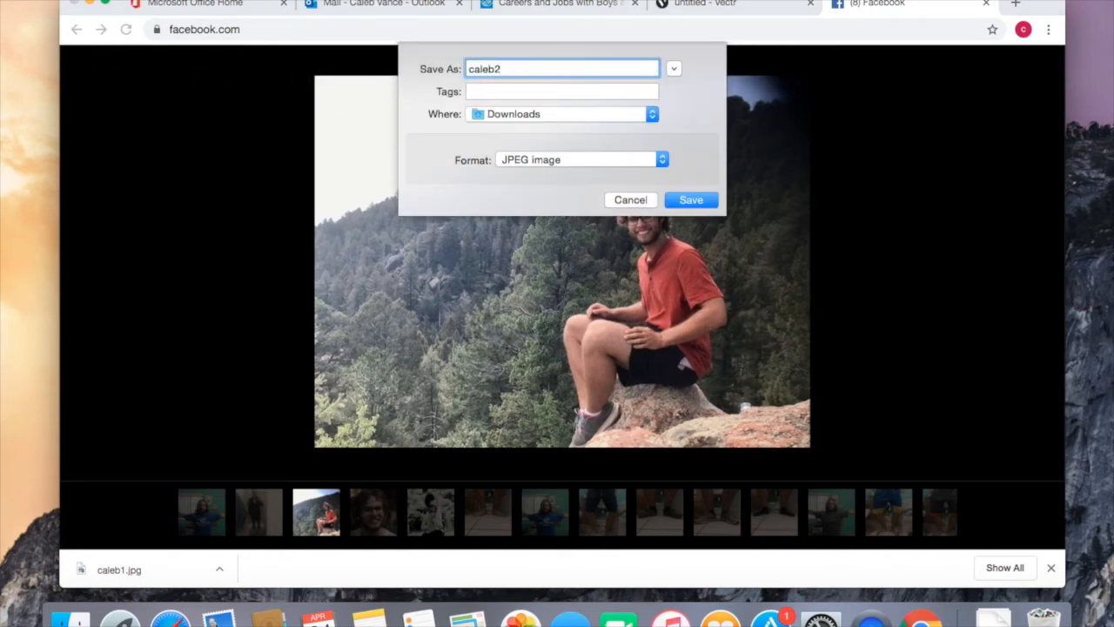
pyautogui.press('Return')
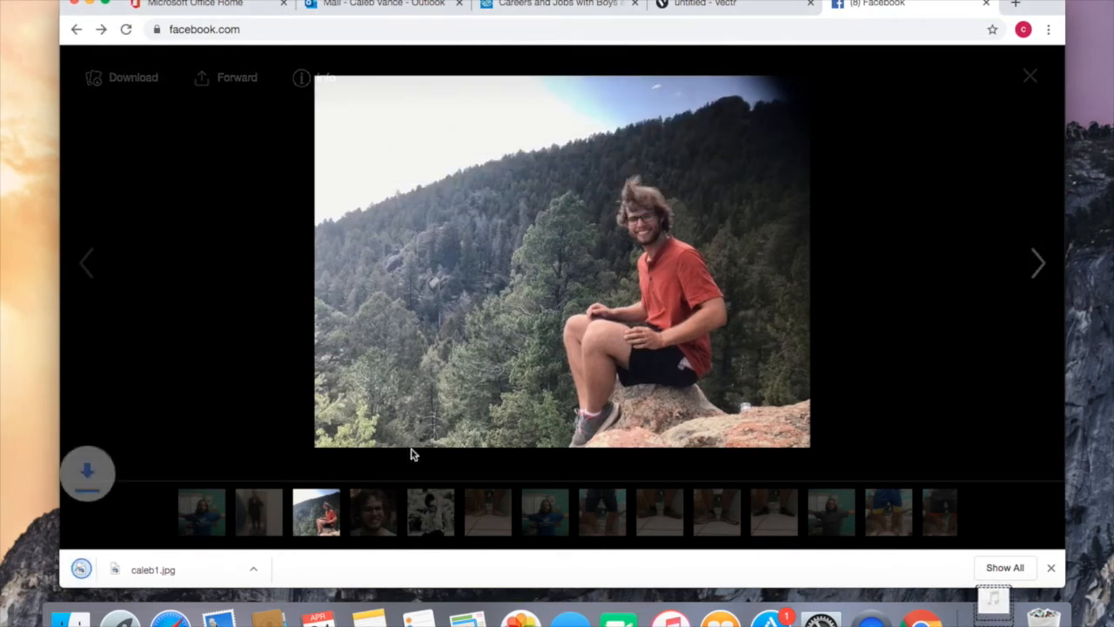
# Save the fitting-room mirror photo with the dark suit to Downloads as caleb3
pyautogui.press('Left')
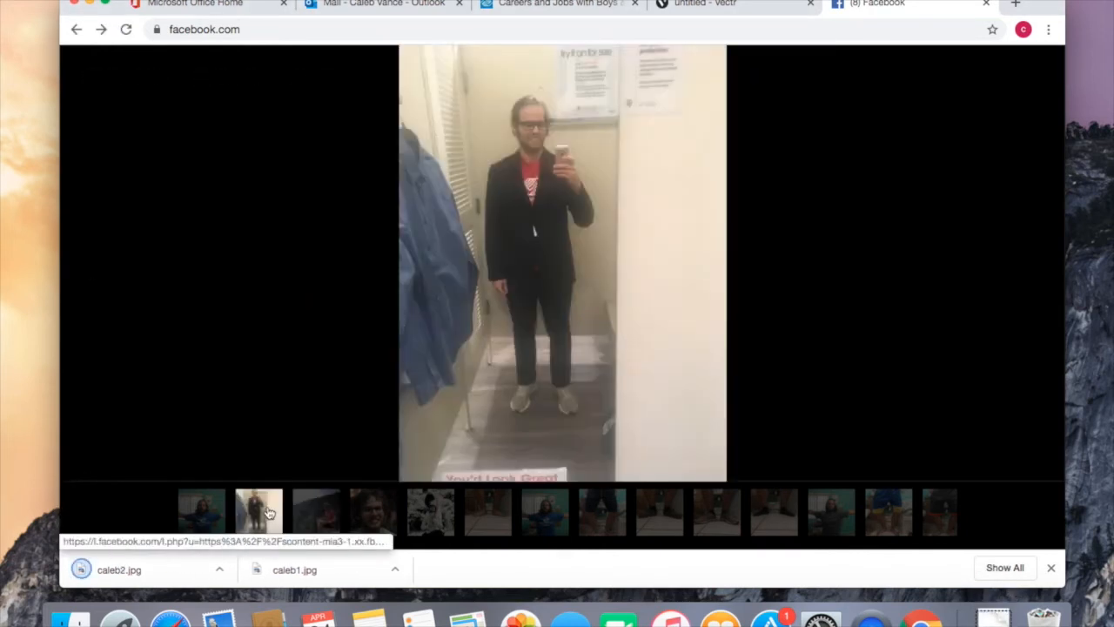
pyautogui.rightClick(621, 217)
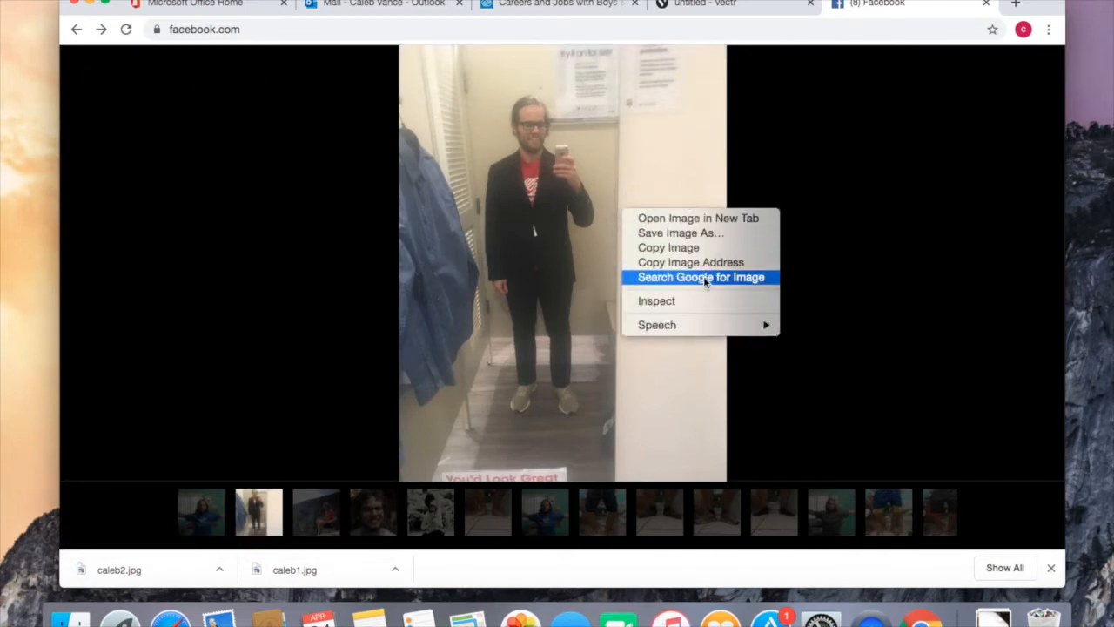
pyautogui.click(711, 233)
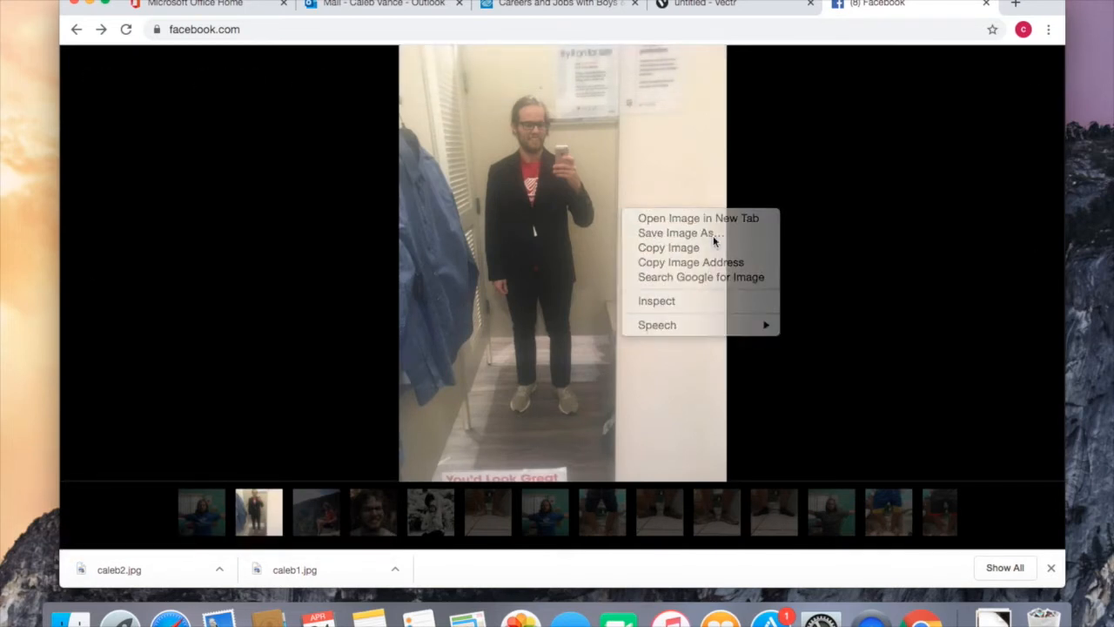
pyautogui.write('caleb3')
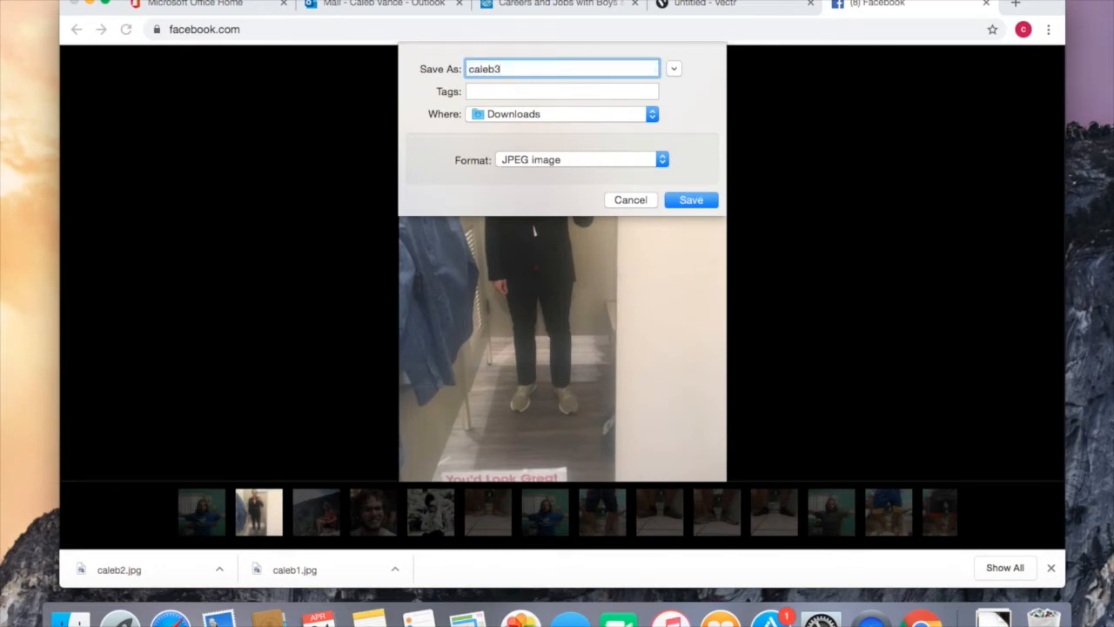
pyautogui.press('Return')
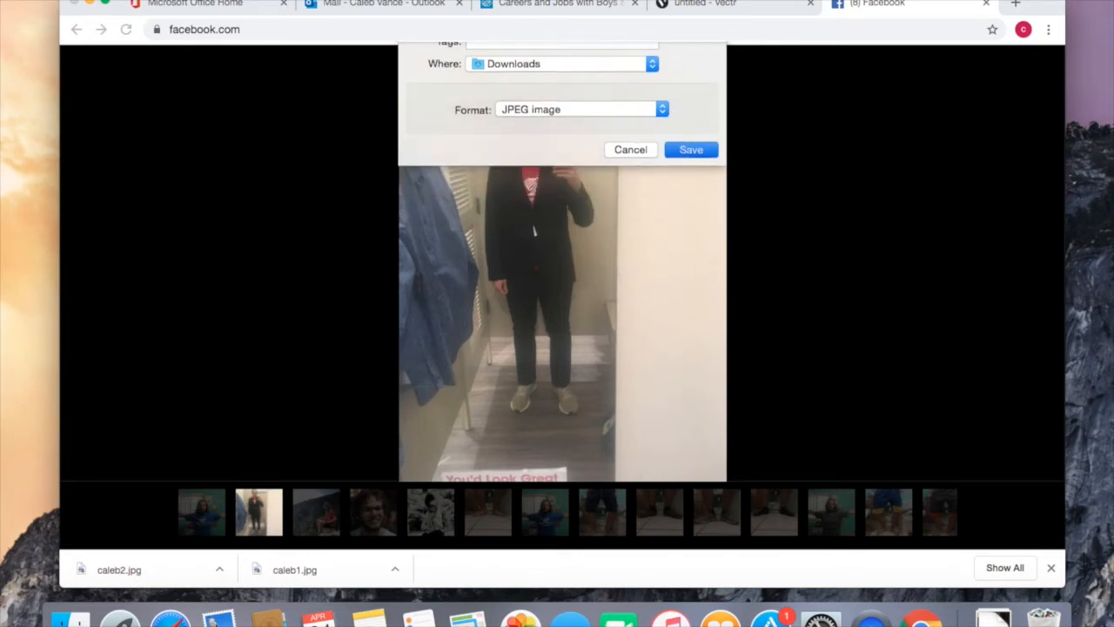
# Save the blue Boys & Girls Clubs T-shirt photo to Downloads as caleb4, and close Facebook to return to the Vectr file
pyautogui.click(213, 522)
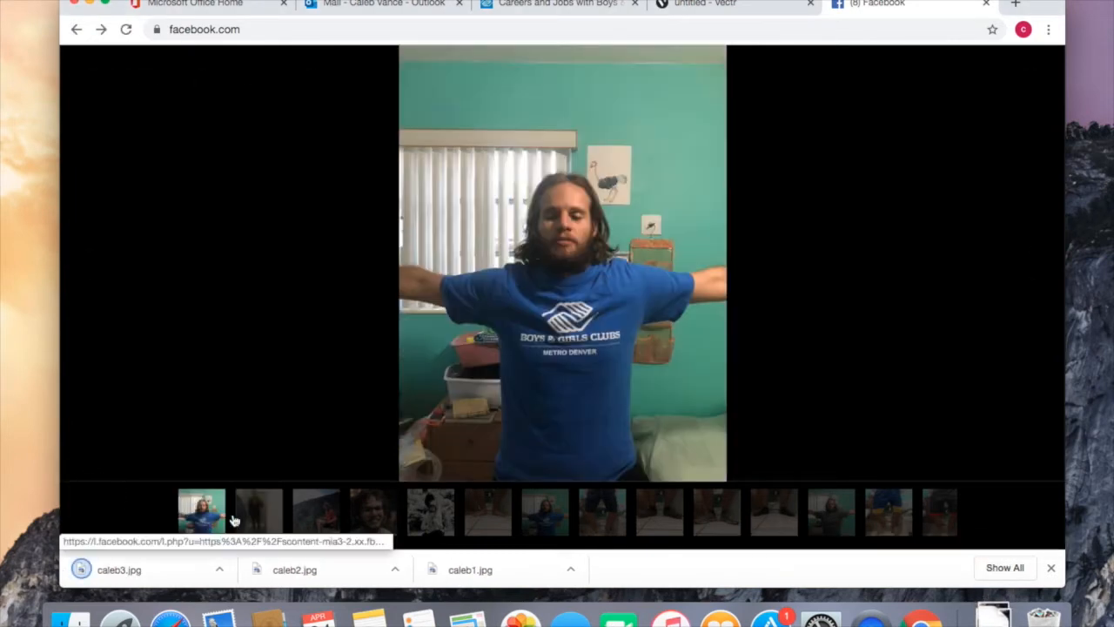
pyautogui.rightClick(533, 292)
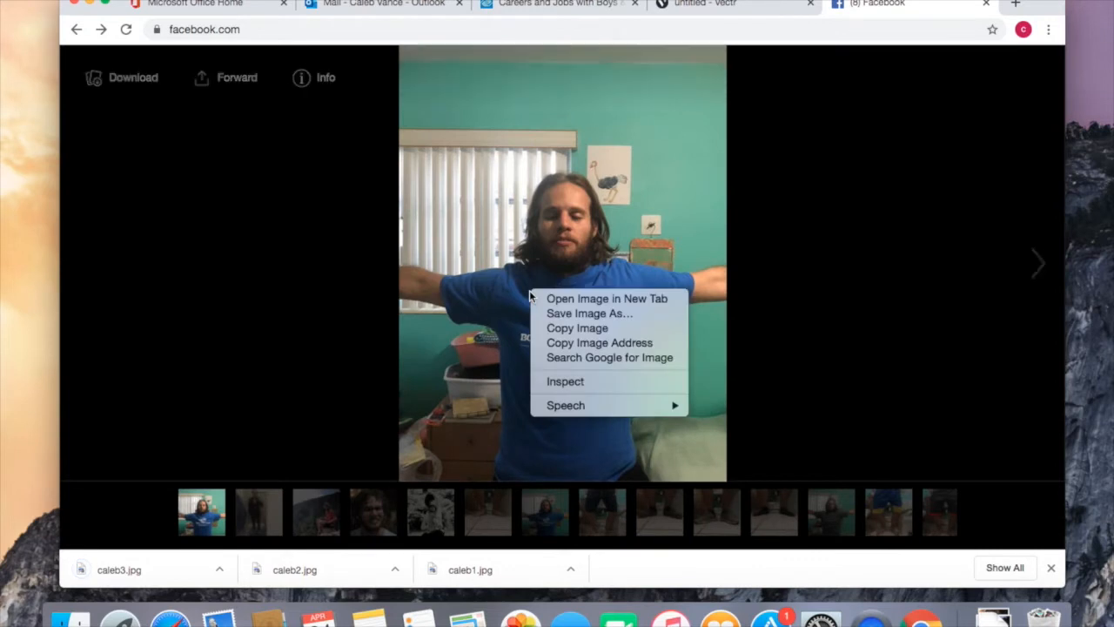
pyautogui.click(598, 315)
pyautogui.write('caleb4')
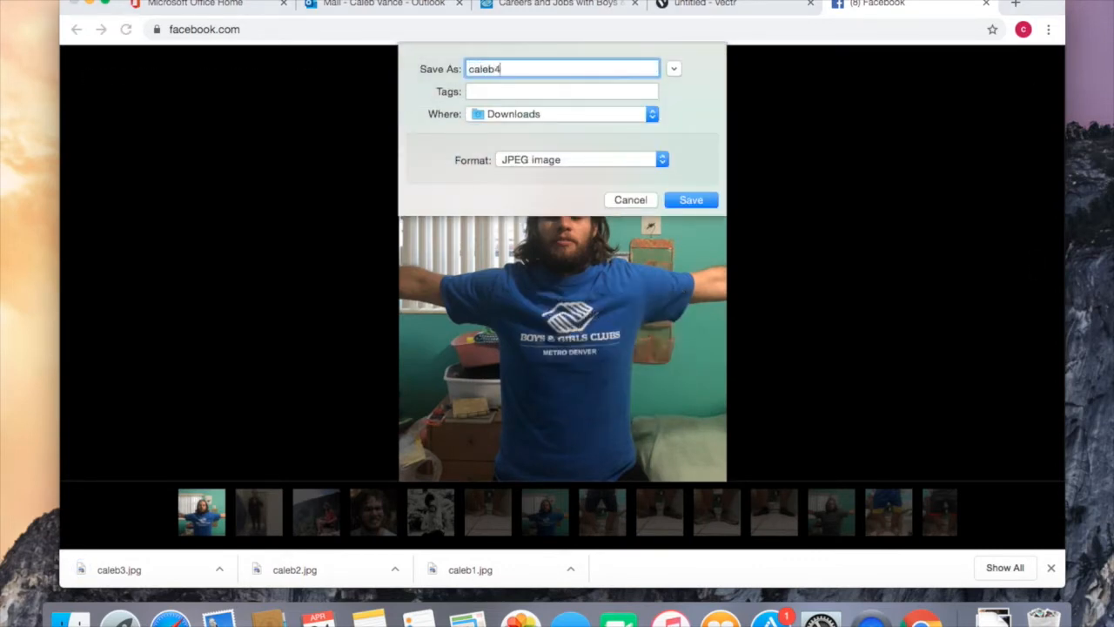
pyautogui.press('Return')
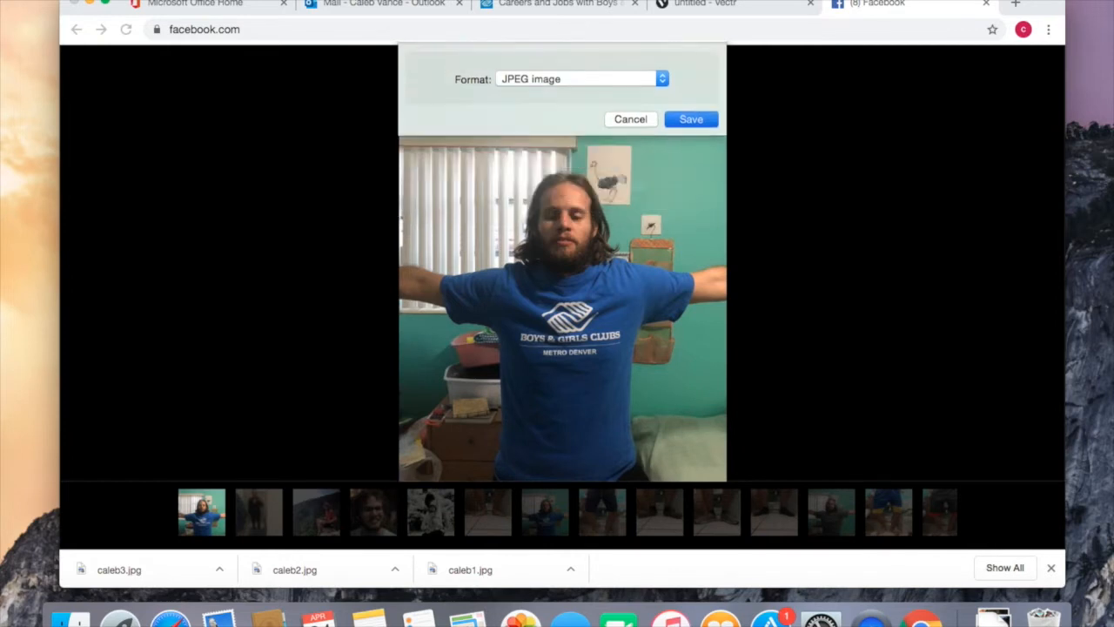
pyautogui.press('super+w')
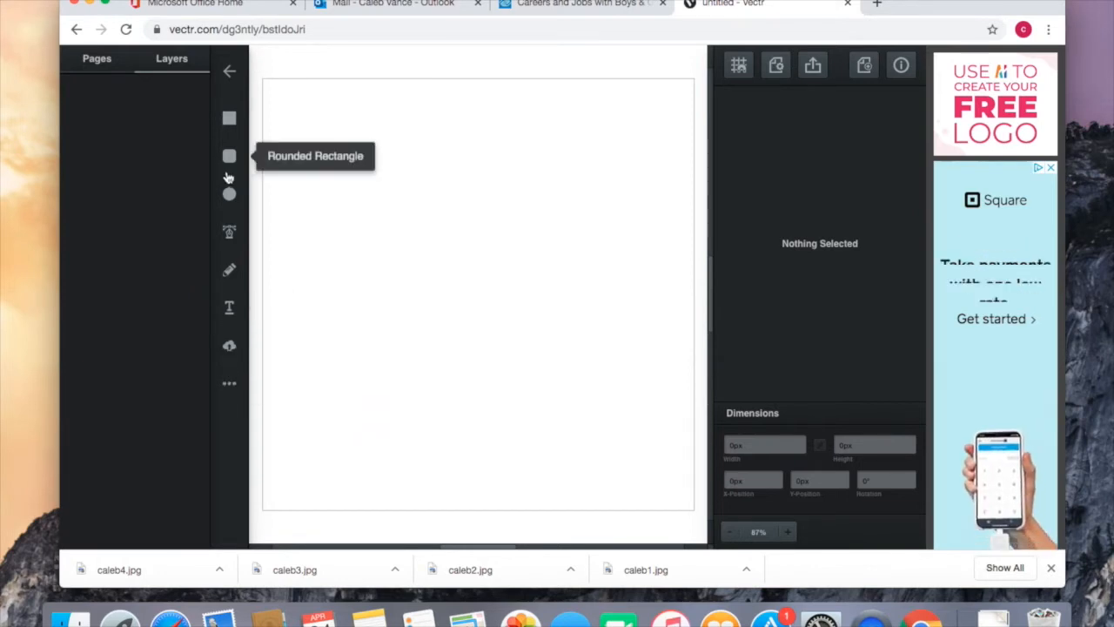
# Draw a hexagon about 181 px wide and high in the upper left area of the page and duplicate it
pyautogui.click(230, 386)
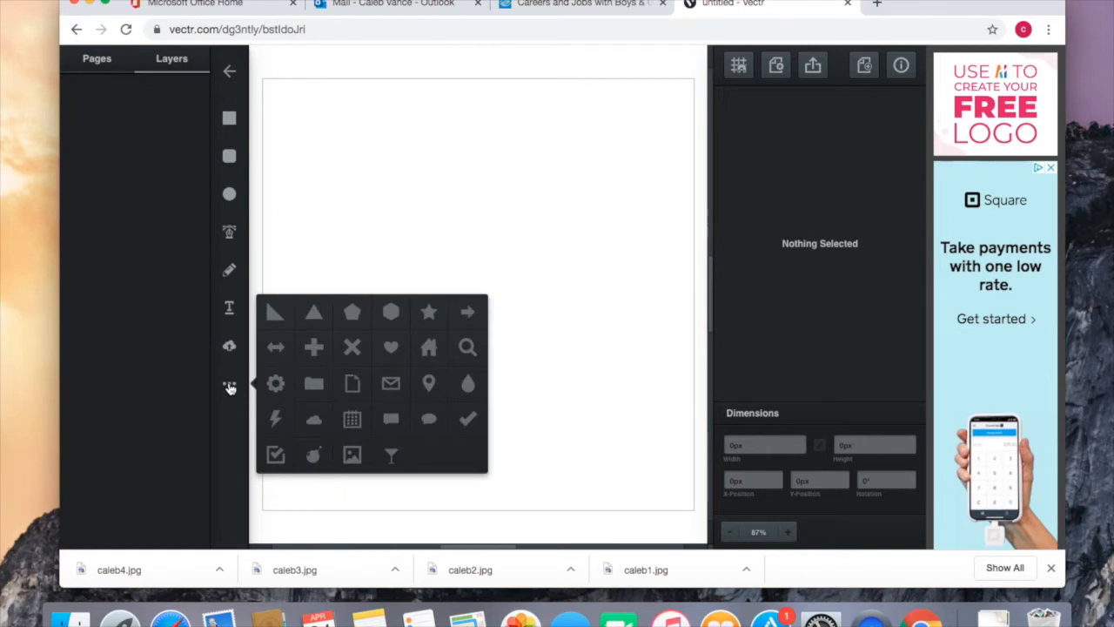
pyautogui.click(390, 315)
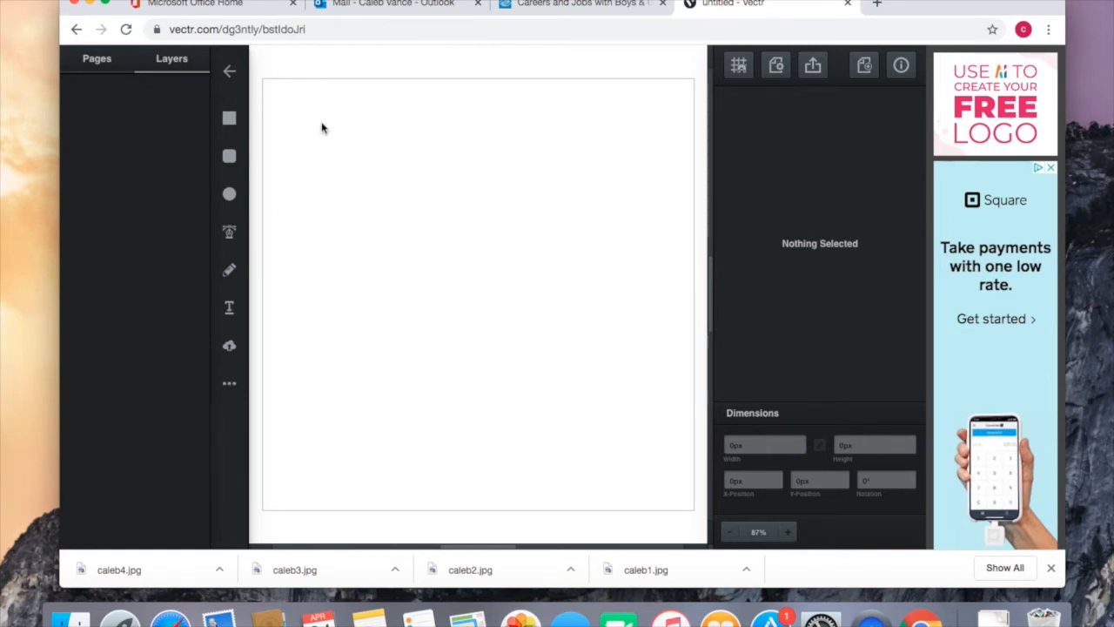
pyautogui.moveTo(322, 128); pyautogui.dragTo(444, 245)
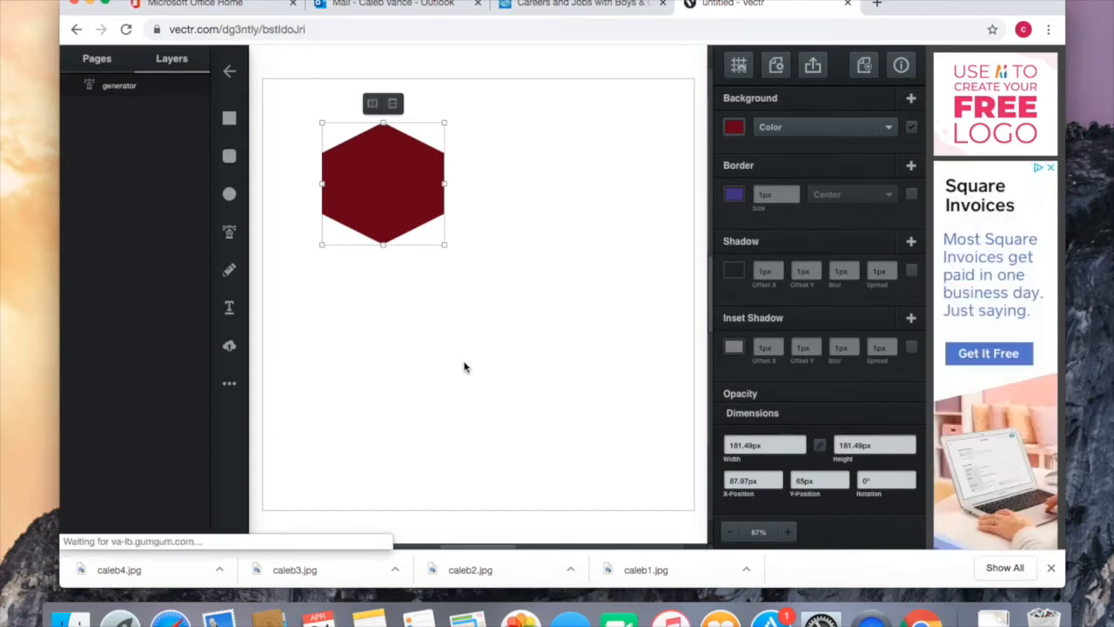
pyautogui.rightClick(401, 170)
pyautogui.click(441, 206)
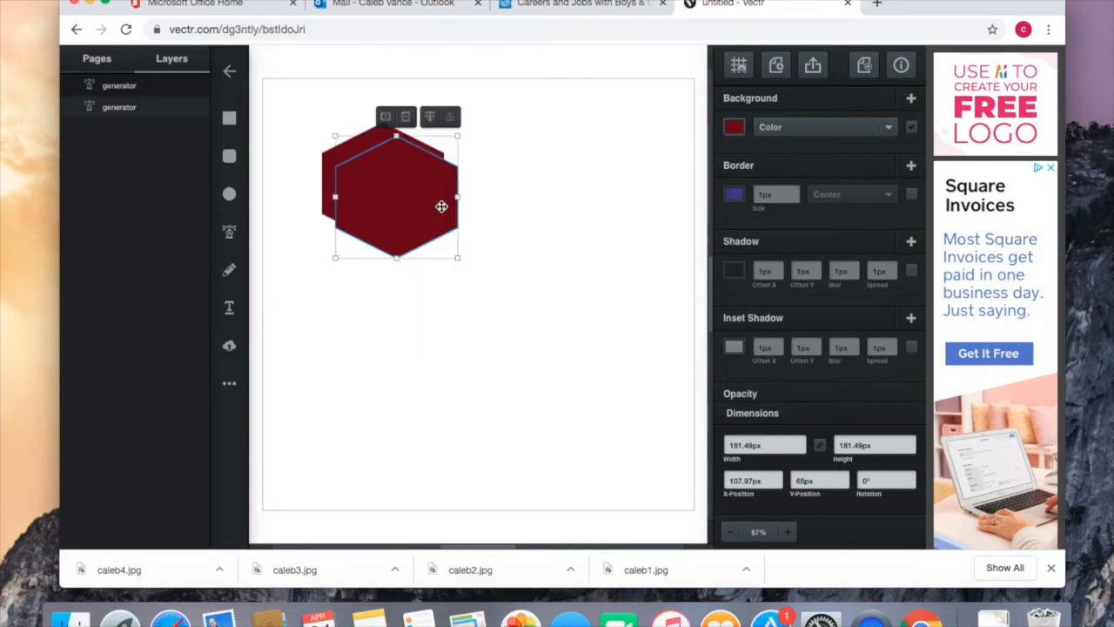
# Fit the duplicate hexagon against the first one's lower-right edge and place a third copy beside the first in the top row
pyautogui.moveTo(406, 209); pyautogui.dragTo(451, 287)
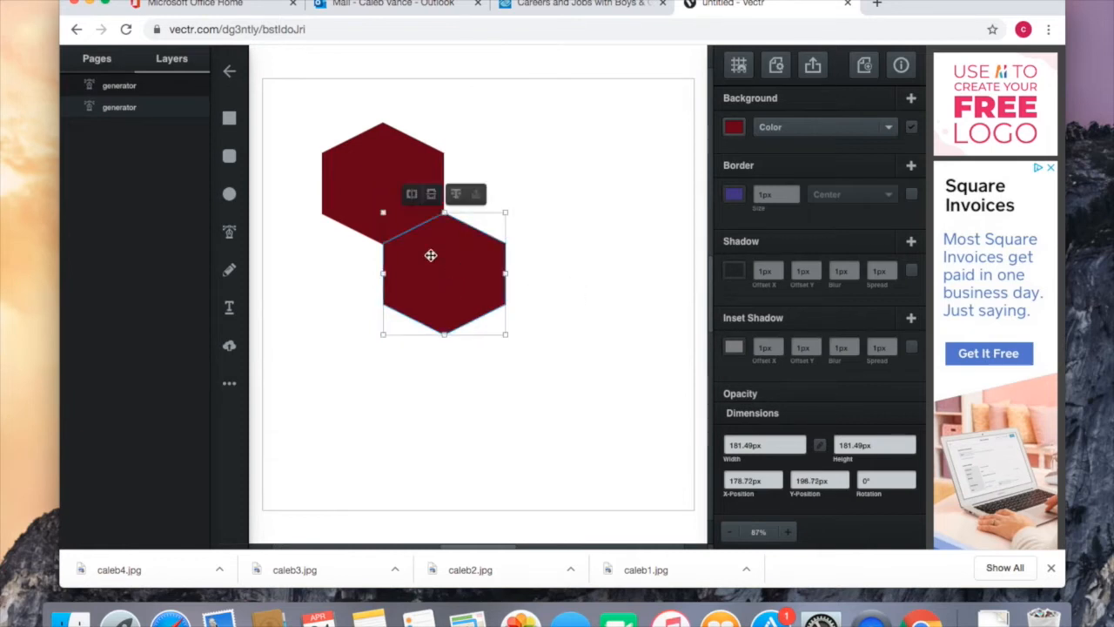
pyautogui.rightClick(431, 256)
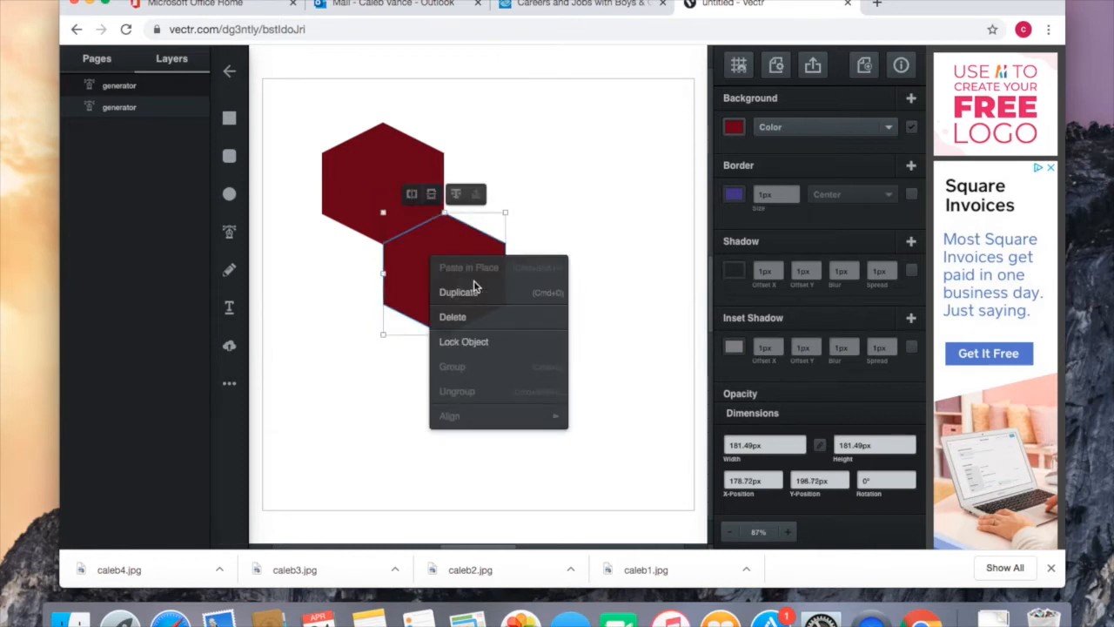
pyautogui.click(624, 214)
pyautogui.click(431, 307)
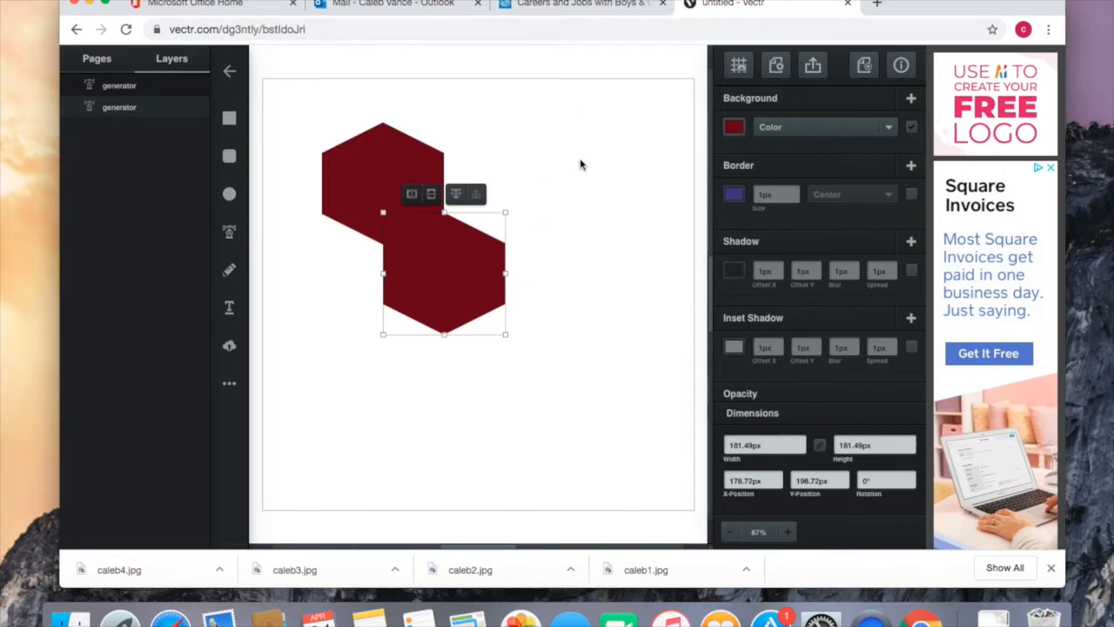
pyautogui.press('super+d')
pyautogui.moveTo(469, 282); pyautogui.dragTo(518, 179)
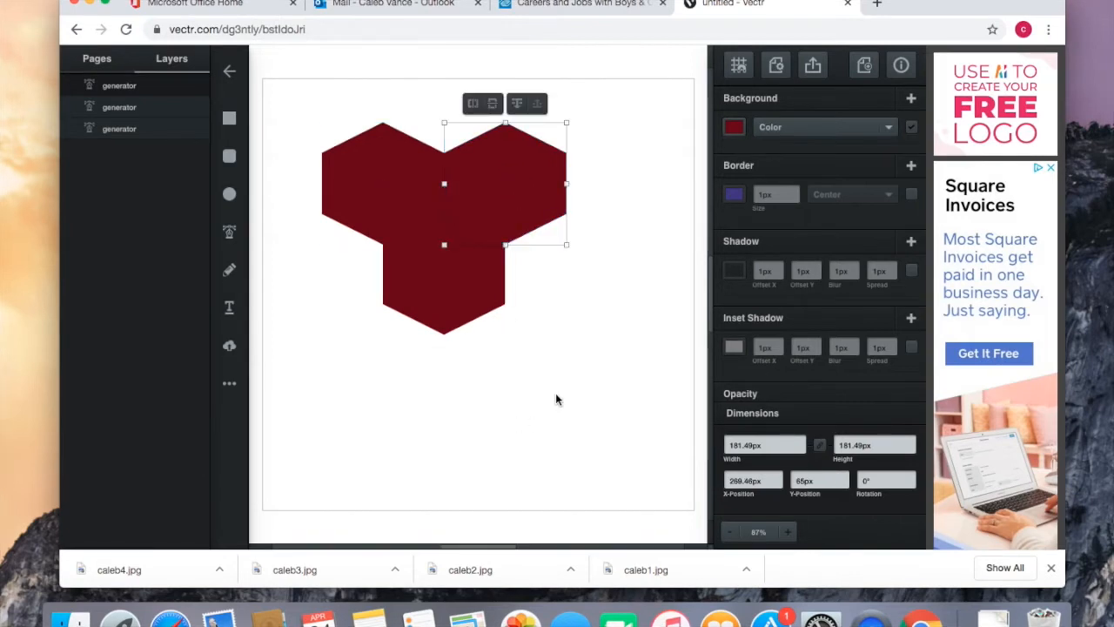
# Add three more hexagon copies, one in the middle row and two in a bottom row, fitted together as a honeycomb
pyautogui.press('super+d')
pyautogui.moveTo(471, 315); pyautogui.dragTo(566, 289)
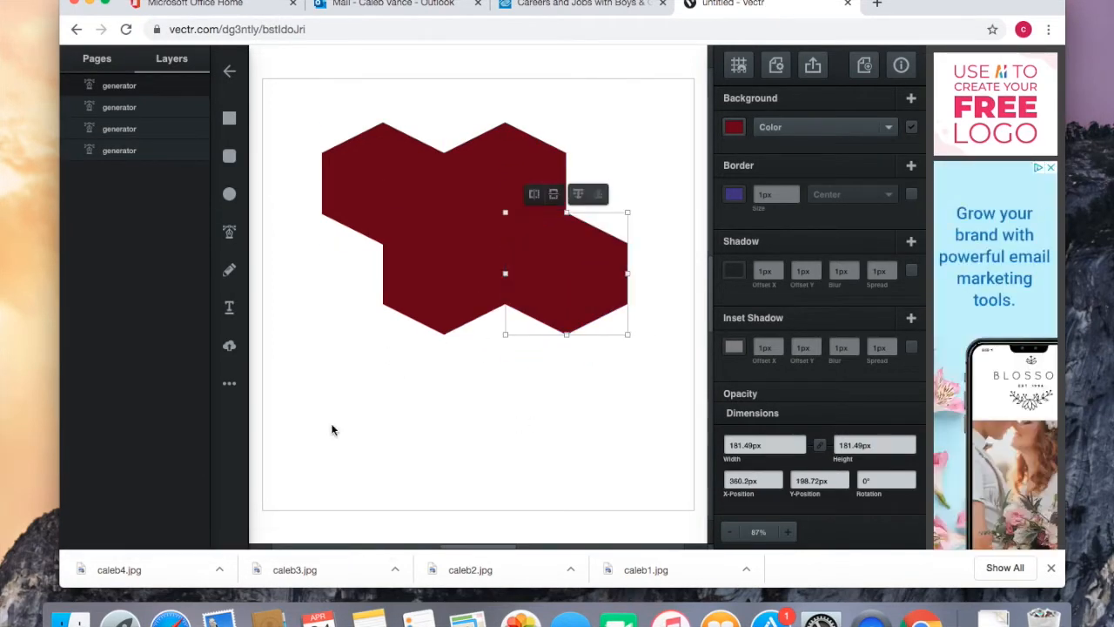
pyautogui.press('super+d')
pyautogui.moveTo(493, 267); pyautogui.dragTo(510, 318)
pyautogui.moveTo(487, 402); pyautogui.dragTo(363, 391)
pyautogui.press('super+d')
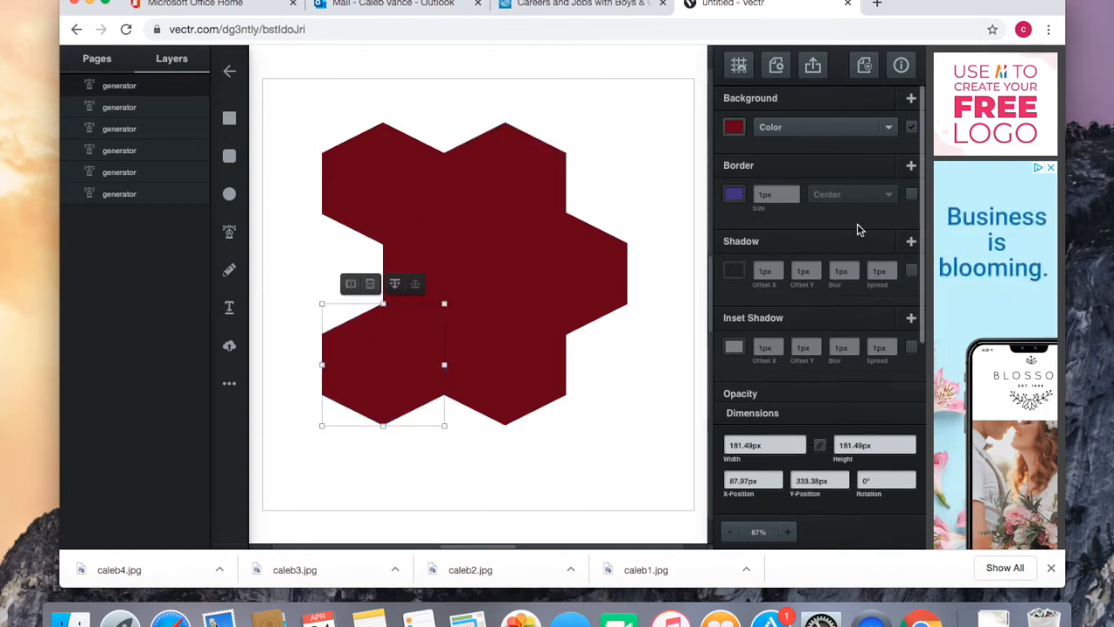
# Fill the upper-right hexagon with purple and the right hexagon of the middle row with teal
pyautogui.click(532, 190)
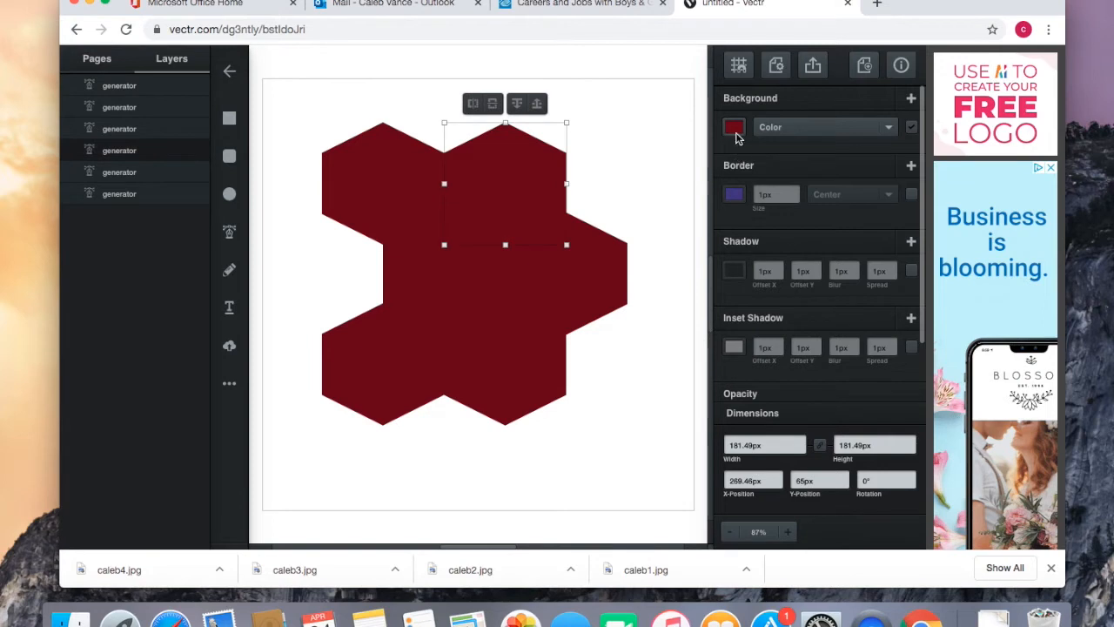
pyautogui.click(733, 129)
pyautogui.moveTo(597, 141)
pyautogui.mouseDown()
pyautogui.moveTo(642, 116)
pyautogui.moveTo(671, 75)
pyautogui.mouseUp()
pyautogui.click(597, 302)
pyautogui.click(597, 302)
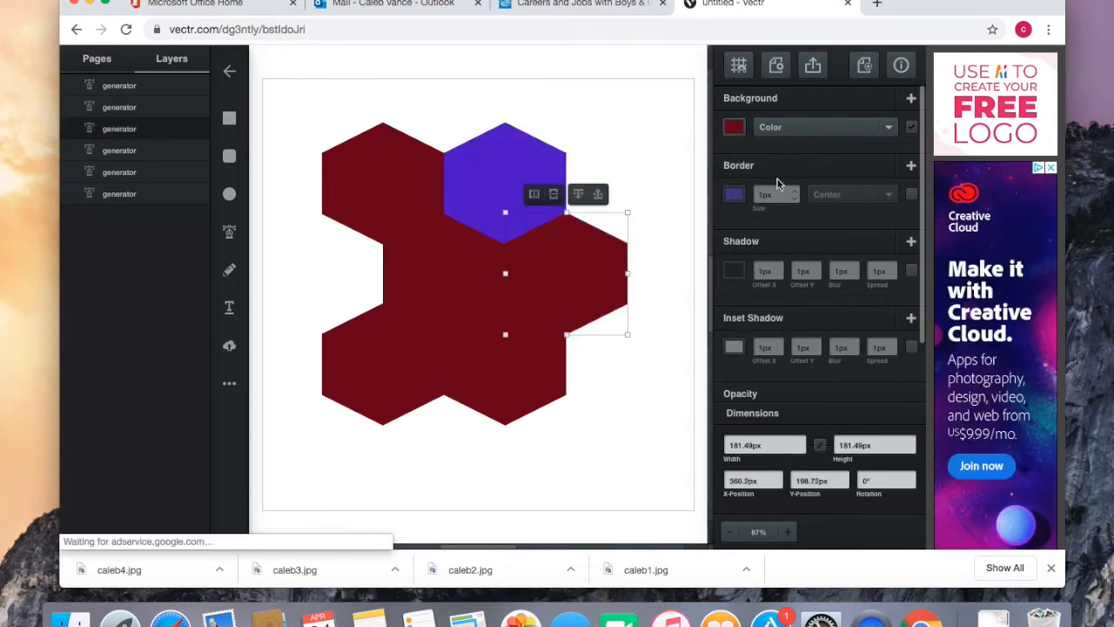
pyautogui.click(734, 128)
pyautogui.click(701, 122)
pyautogui.moveTo(592, 163)
pyautogui.mouseDown()
pyautogui.moveTo(648, 103)
pyautogui.moveTo(582, 182)
pyautogui.moveTo(590, 144)
pyautogui.moveTo(609, 127)
pyautogui.mouseUp()
# Fill the left hexagon of the middle row with black
pyautogui.click(529, 361)
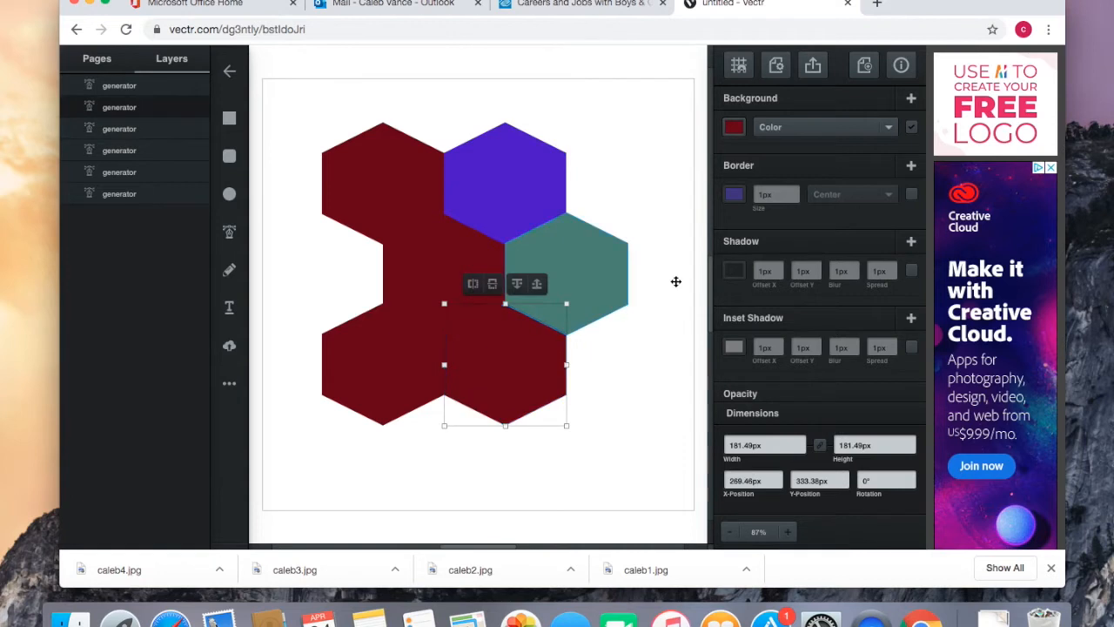
pyautogui.click(452, 269)
pyautogui.click(735, 126)
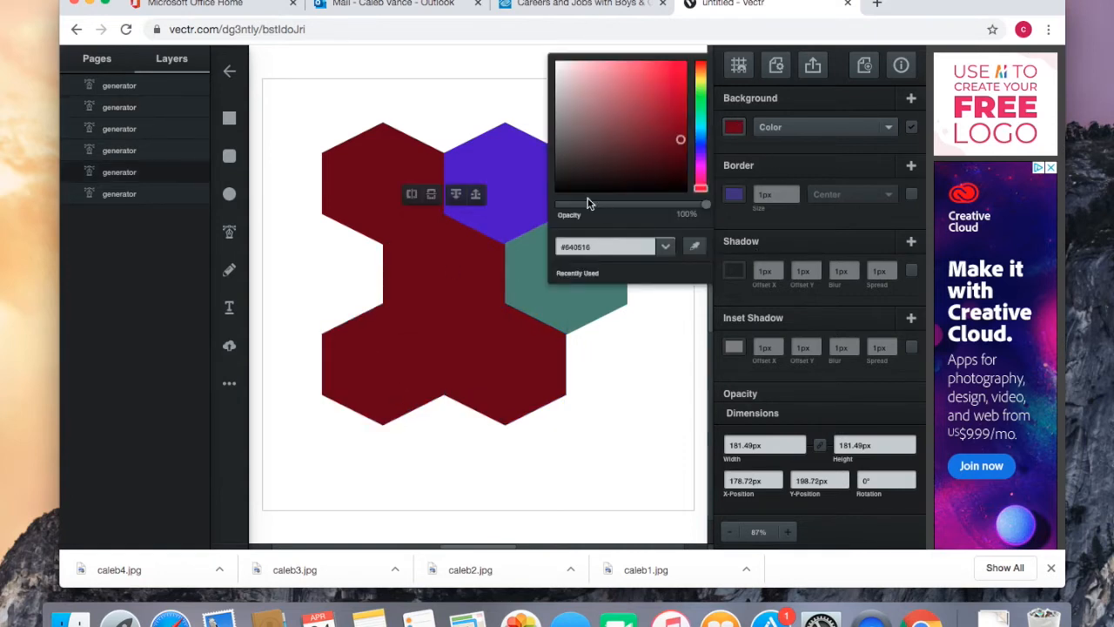
pyautogui.moveTo(566, 185); pyautogui.dragTo(563, 214)
# Fill the lower-left hexagon with the teal sampled from the middle row's right hexagon
pyautogui.click(406, 380)
pyautogui.click(740, 129)
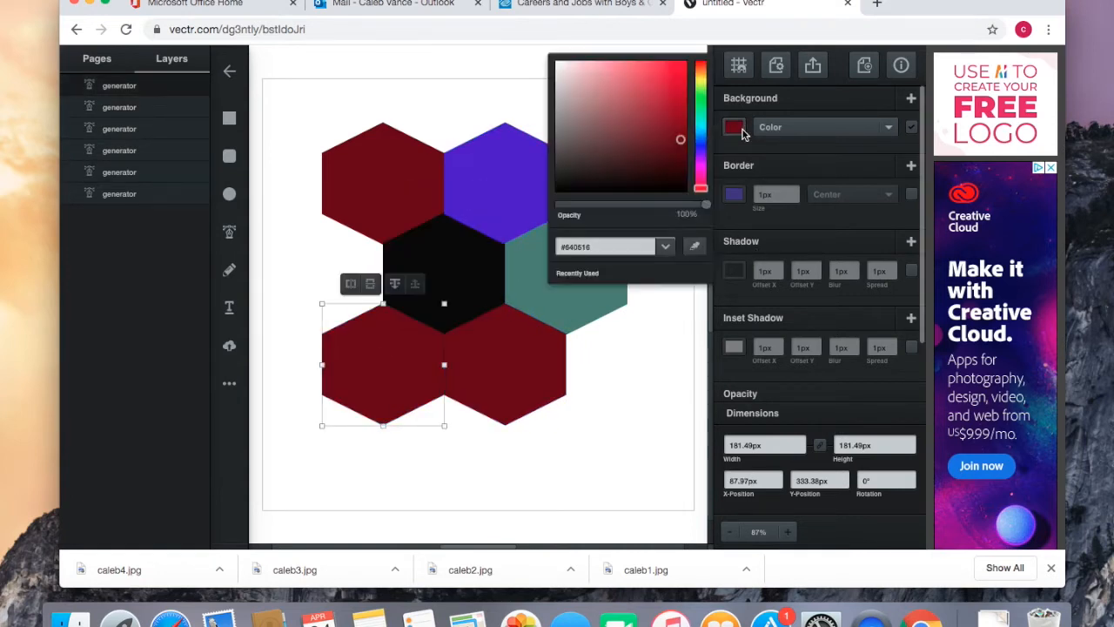
pyautogui.click(695, 247)
pyautogui.click(592, 276)
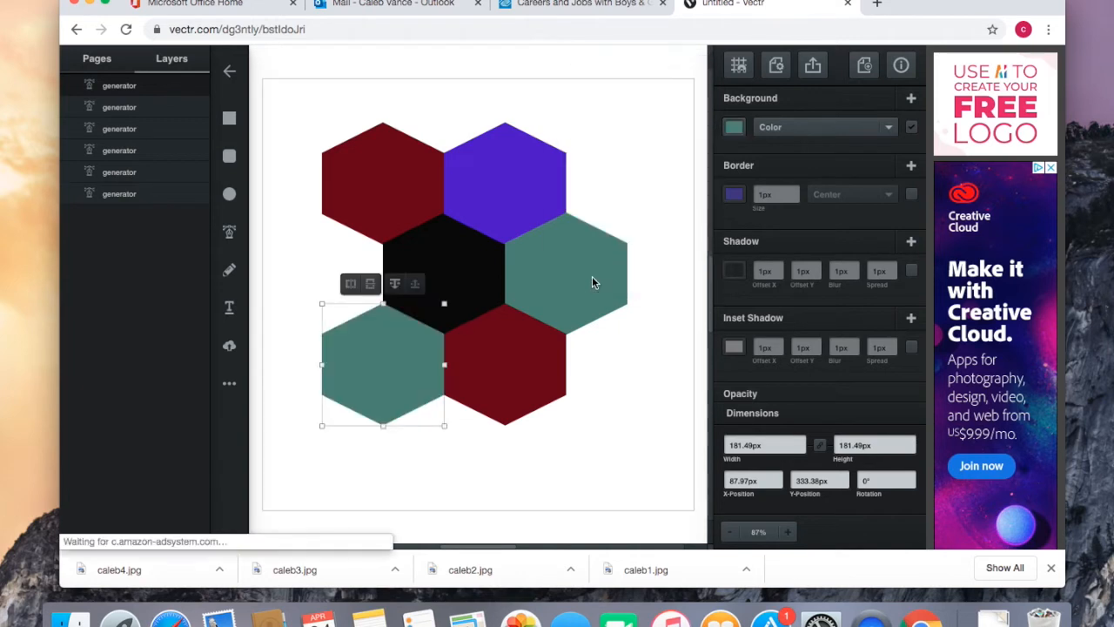
pyautogui.click(736, 127)
pyautogui.click(704, 251)
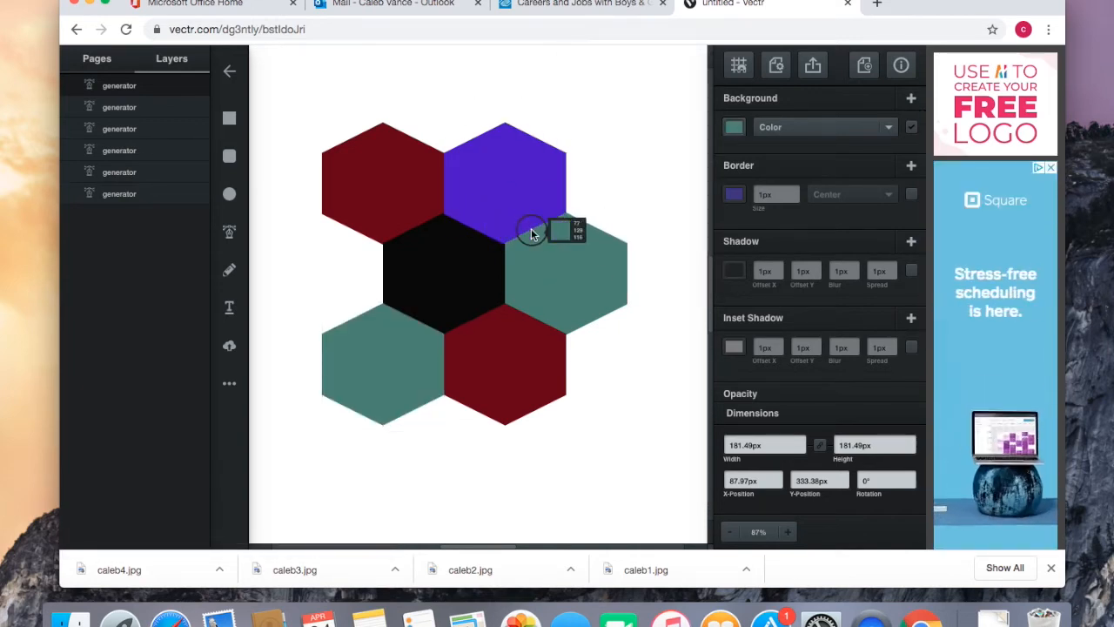
pyautogui.click(563, 280)
# Fill the lower-right hexagon with the purple sampled from the upper-right hexagon
pyautogui.click(524, 361)
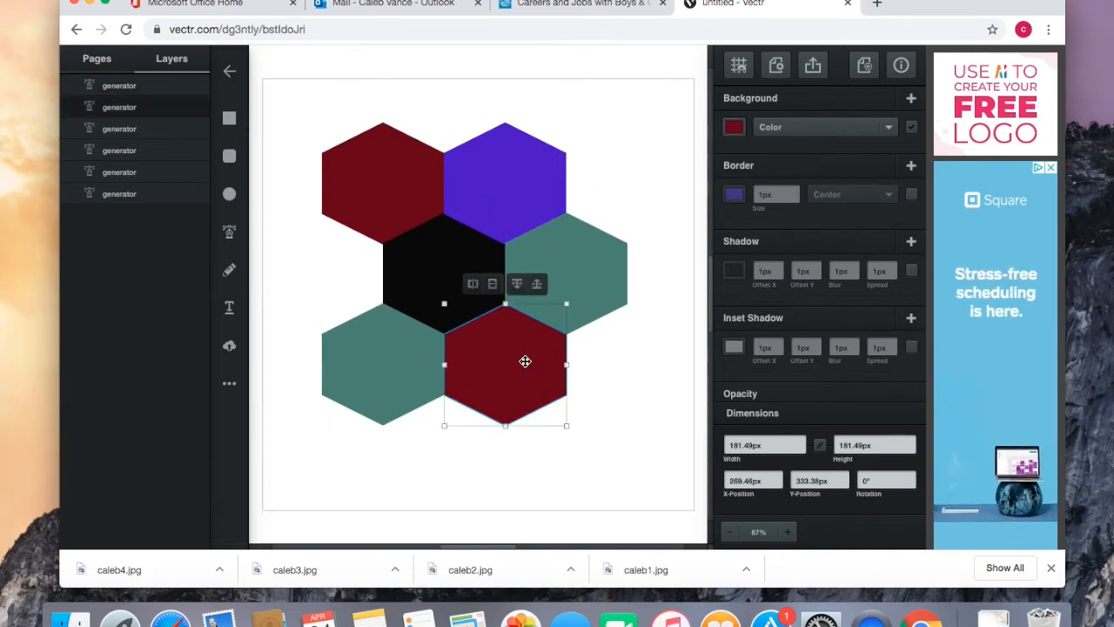
pyautogui.click(734, 127)
pyautogui.click(691, 243)
pyautogui.click(485, 149)
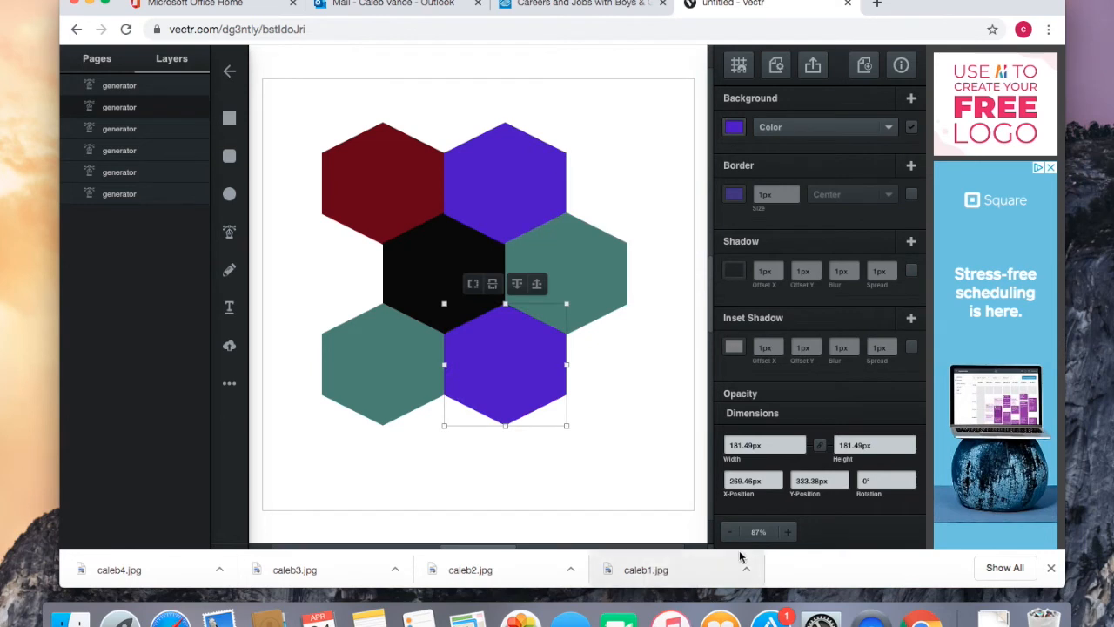
# Nudge the red and purple hexagons of the top row slightly upward
pyautogui.click(641, 454)
pyautogui.moveTo(514, 177)
pyautogui.mouseDown()
pyautogui.moveTo(515, 164)
pyautogui.moveTo(514, 178)
pyautogui.mouseUp()
pyautogui.moveTo(388, 192)
pyautogui.mouseDown()
pyautogui.moveTo(386, 169)
pyautogui.moveTo(388, 187)
pyautogui.mouseUp()
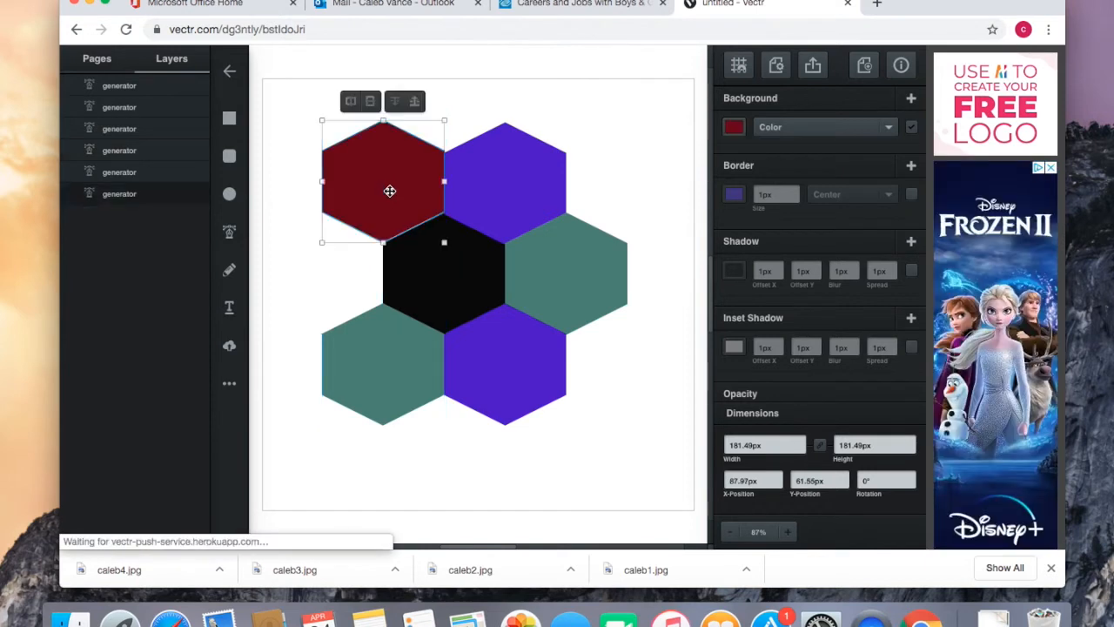
pyautogui.click(500, 183)
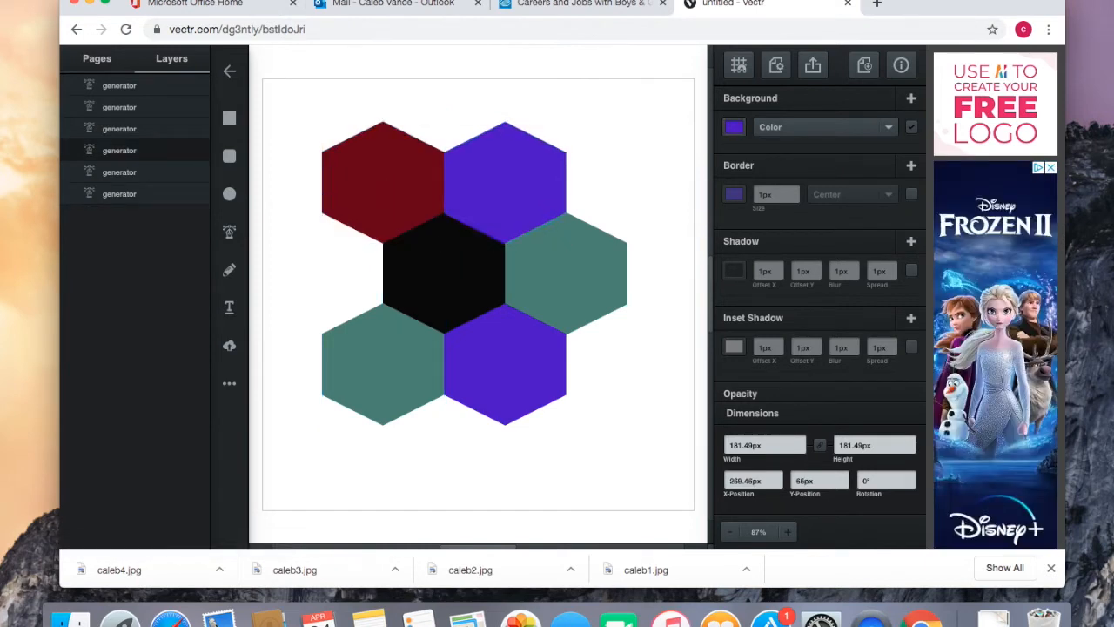
pyautogui.moveTo(520, 185); pyautogui.dragTo(521, 189)
pyautogui.click(668, 297)
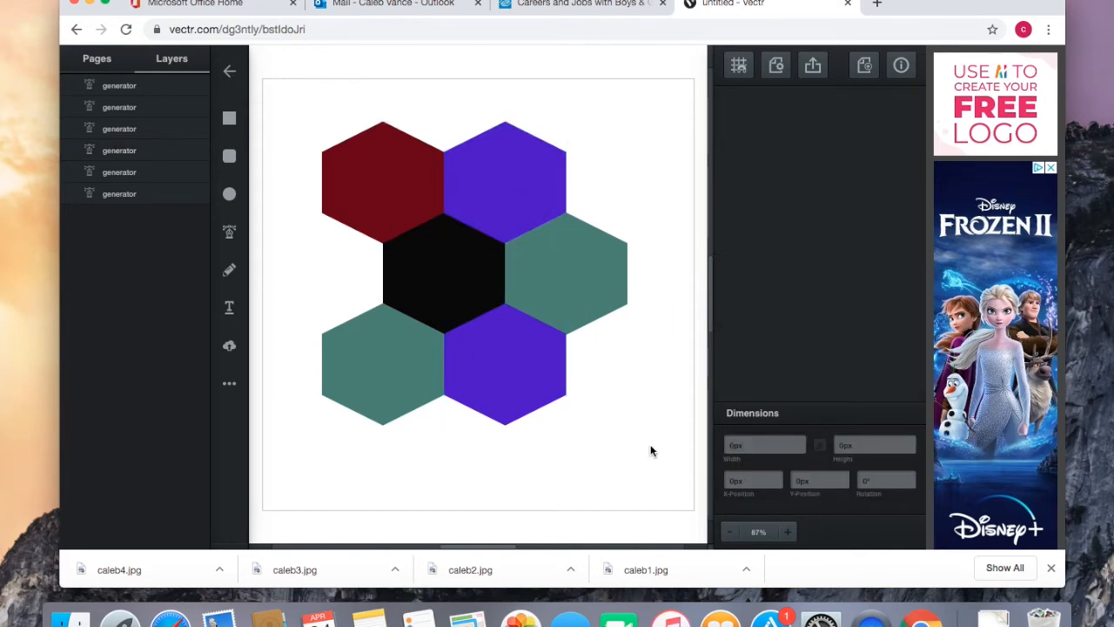
# Change the upper-right hexagon's background from colour to image and fill it with caleb1.jpg from Downloads
pyautogui.click(536, 202)
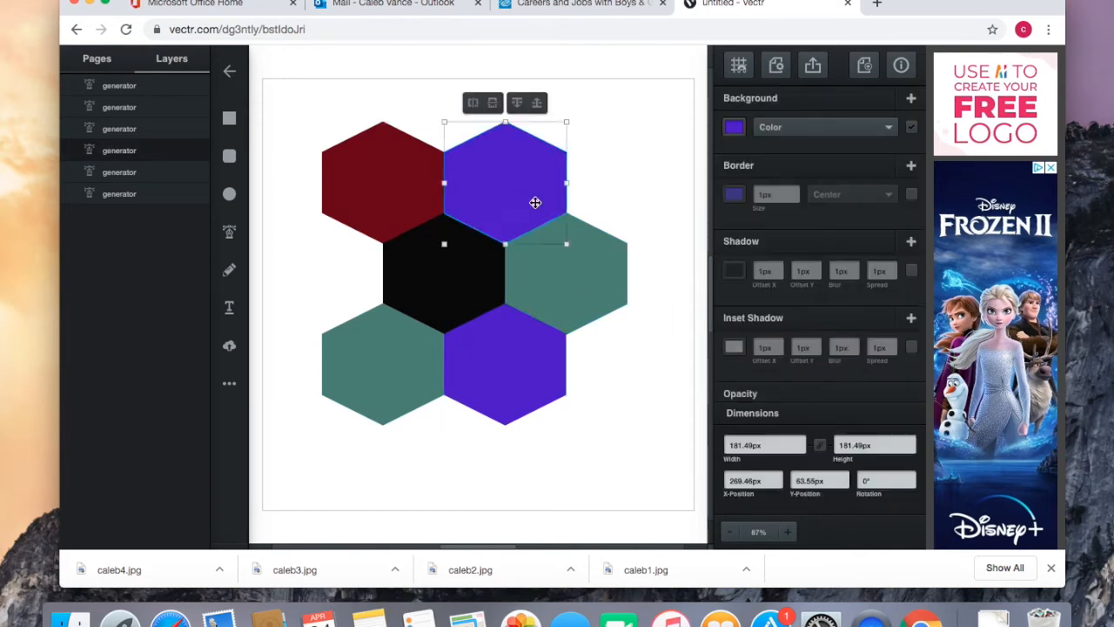
pyautogui.click(734, 129)
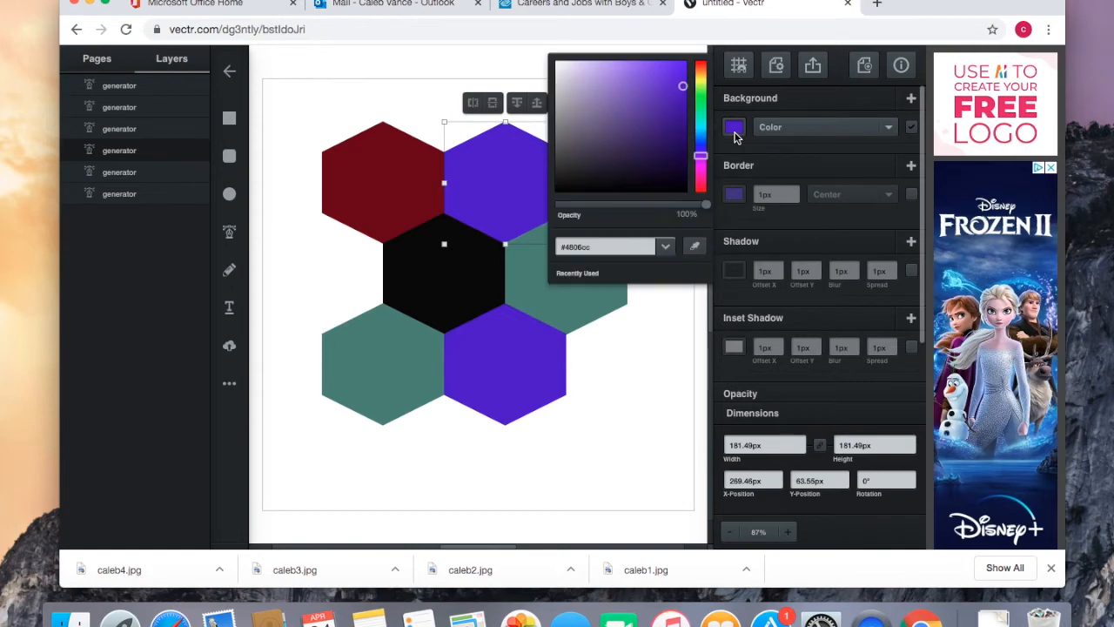
pyautogui.click(799, 129)
pyautogui.click(794, 136)
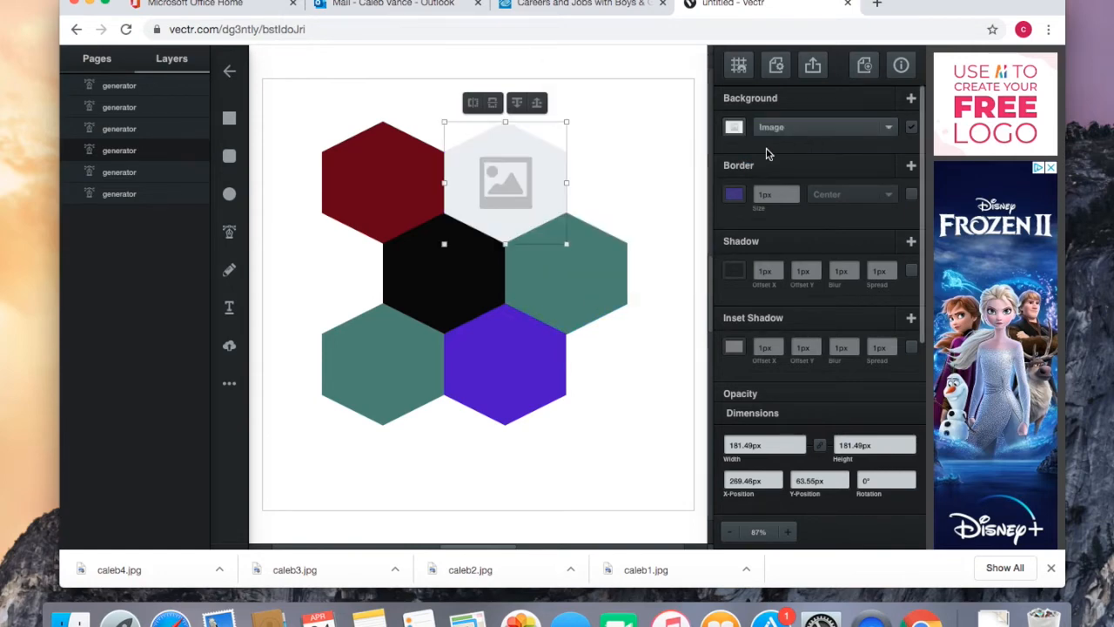
pyautogui.click(734, 129)
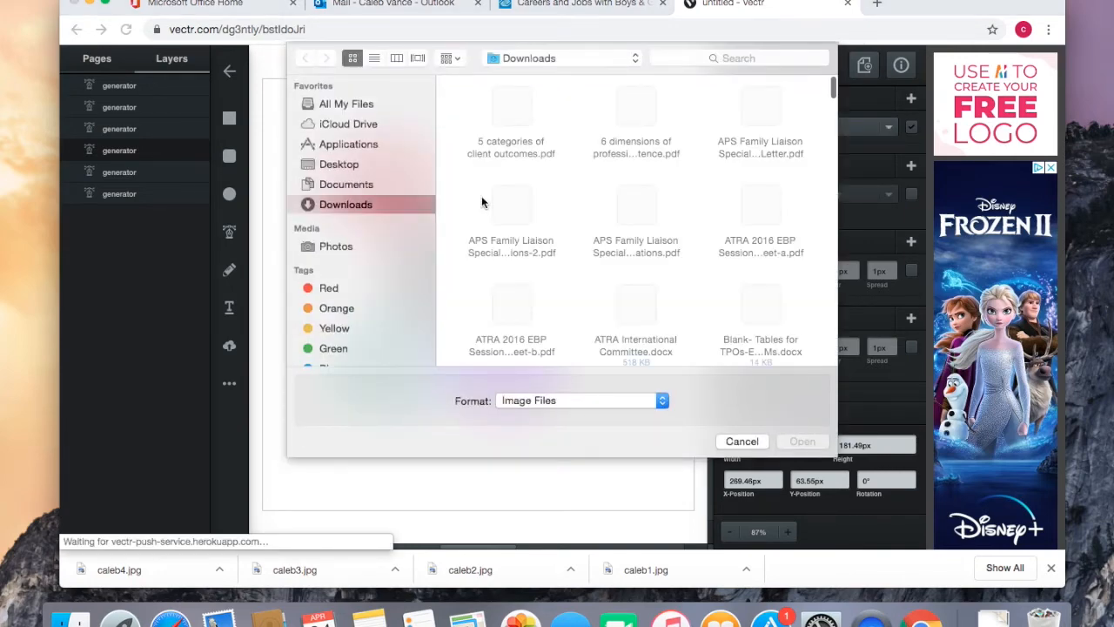
pyautogui.scroll(-5, 662, 252)
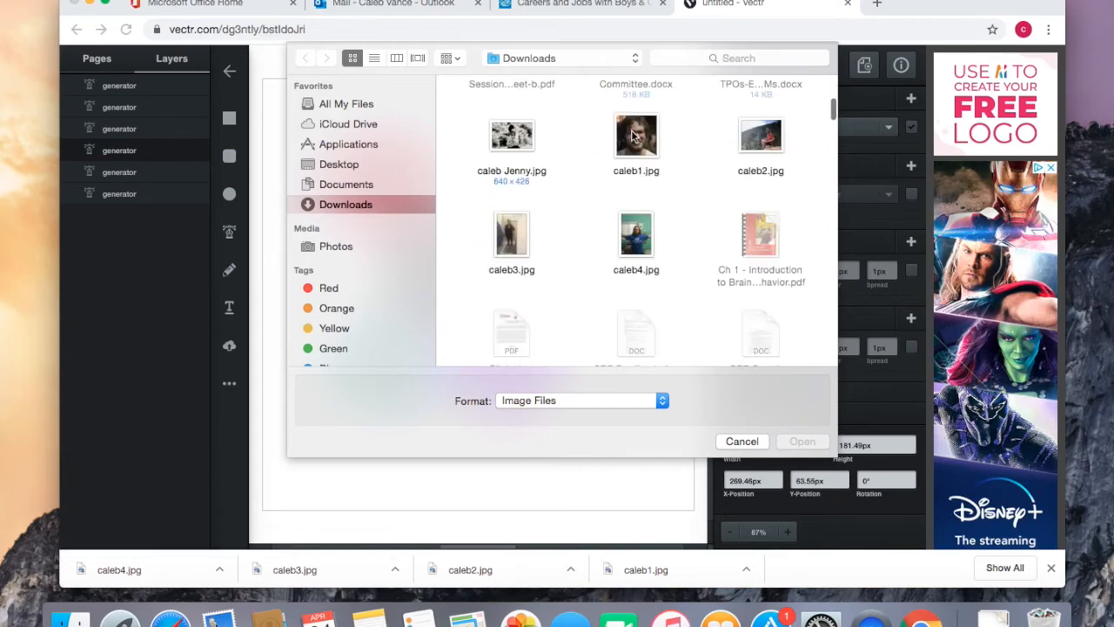
pyautogui.doubleClick(633, 135)
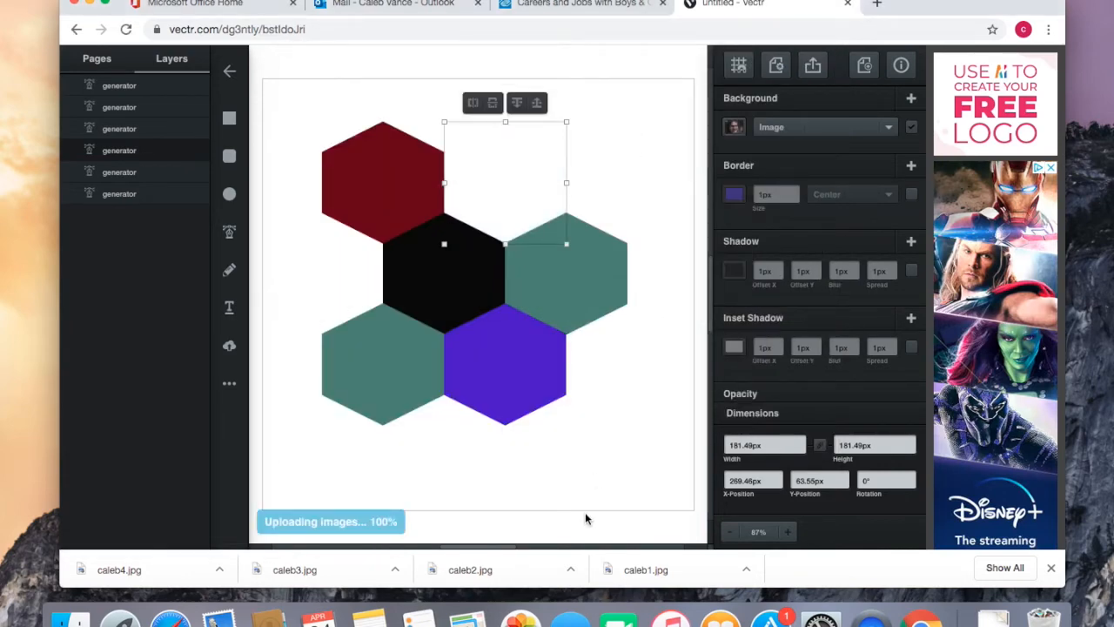
# Change the lower-left hexagon's background to an image and fill it with caleb4.jpg from Downloads
pyautogui.click(409, 376)
pyautogui.click(735, 129)
pyautogui.click(819, 135)
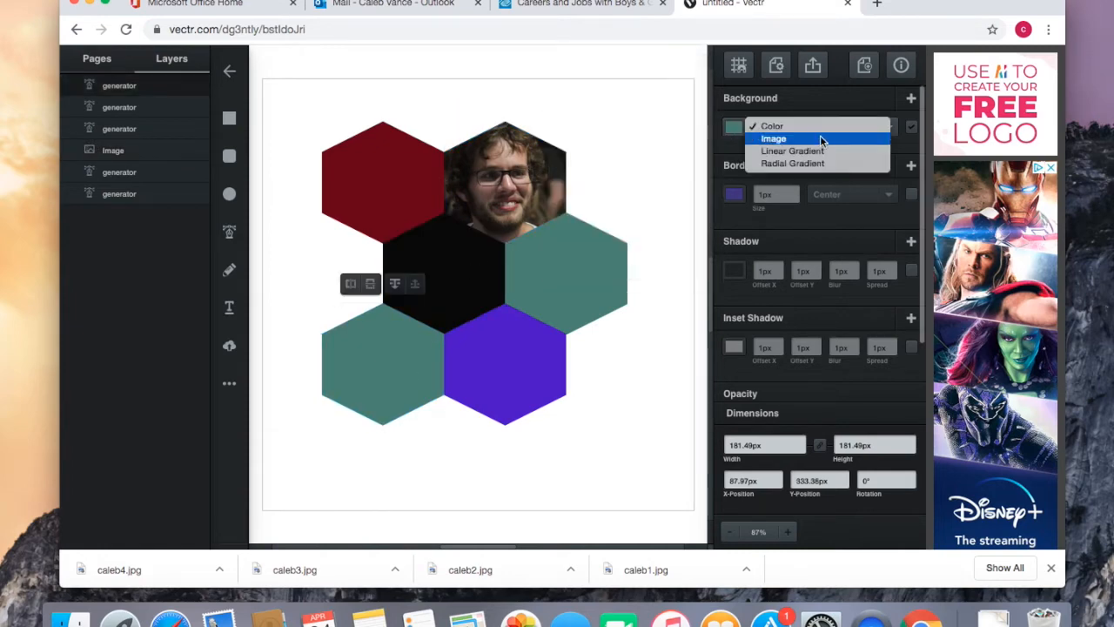
pyautogui.click(819, 139)
pyautogui.click(737, 128)
pyautogui.scroll(-10, 560, 261)
pyautogui.scroll(10, 561, 261)
pyautogui.scroll(-5, 561, 260)
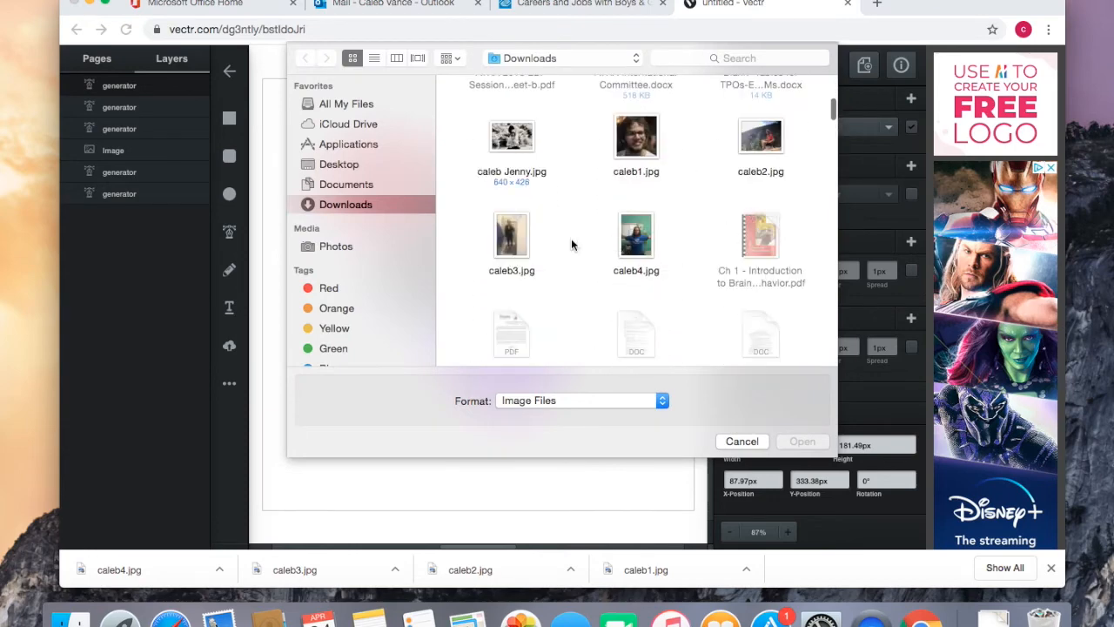
pyautogui.doubleClick(648, 235)
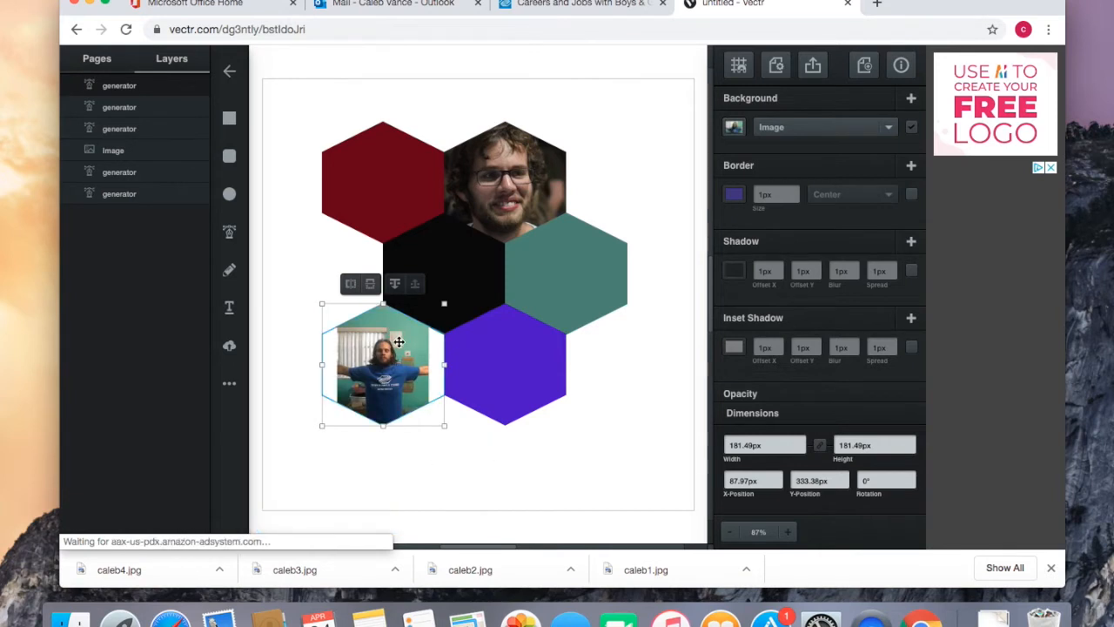
# Enlarge the photo inside the lower-left hexagon to about 283 px and reposition it so it fills the whole shape
pyautogui.moveTo(395, 393); pyautogui.dragTo(379, 380)
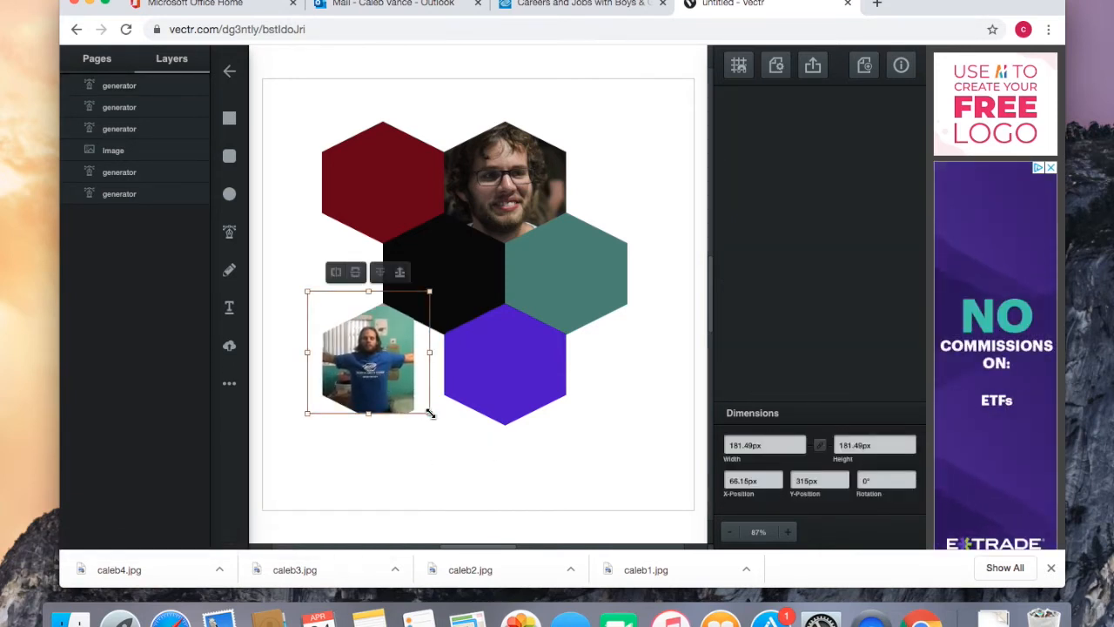
pyautogui.moveTo(430, 414); pyautogui.dragTo(498, 481)
pyautogui.moveTo(405, 371); pyautogui.dragTo(383, 362)
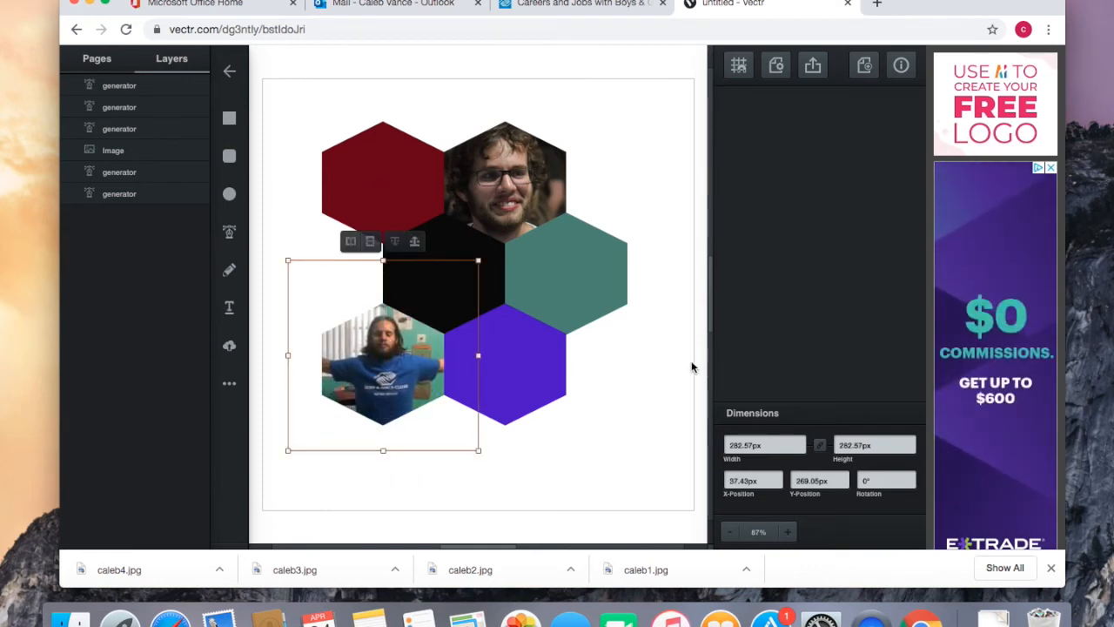
# Select the entire honeycomb of hexagons and delete it from the page
pyautogui.click(547, 443)
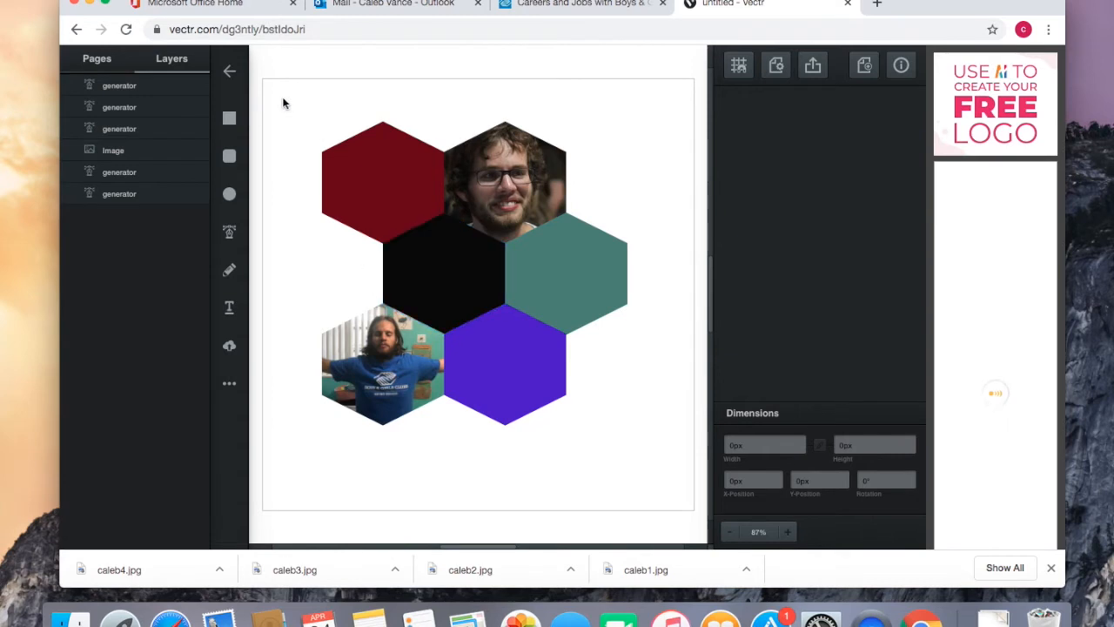
pyautogui.moveTo(547, 461); pyautogui.dragTo(607, 491)
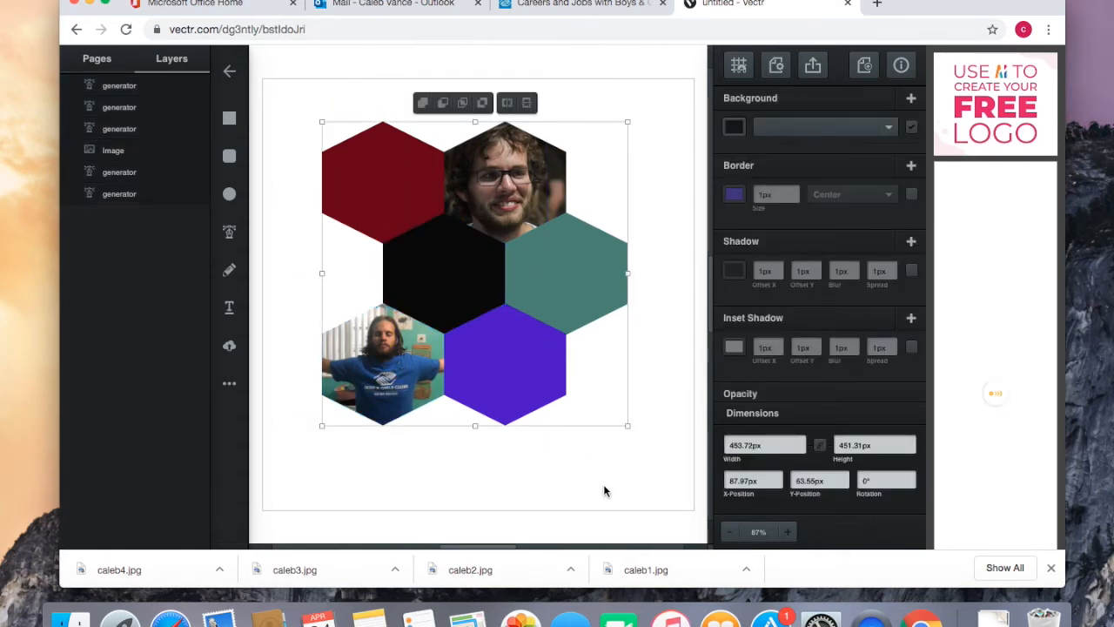
pyautogui.press('Delete')
# Draw a teal hexagon about 202 px wide left of the page centre and scatter three hexagons about 139 px wide beside it
pyautogui.moveTo(310, 157); pyautogui.dragTo(403, 292)
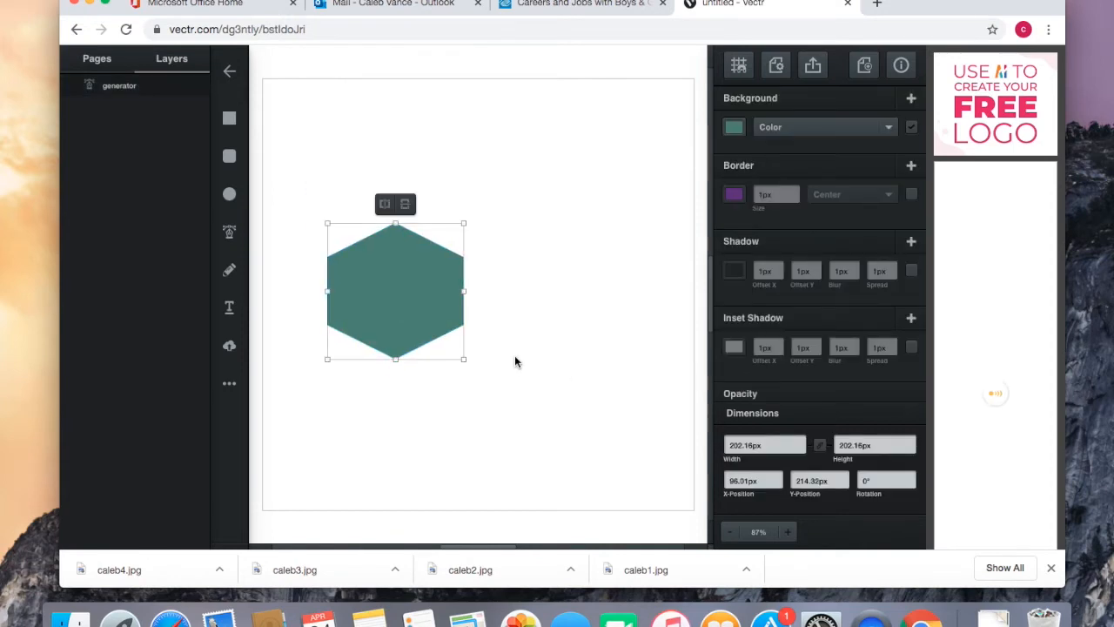
pyautogui.press('super+v')
pyautogui.moveTo(479, 237); pyautogui.dragTo(447, 268)
pyautogui.moveTo(384, 332); pyautogui.dragTo(605, 262)
pyautogui.press('super+v')
pyautogui.press('super+v')
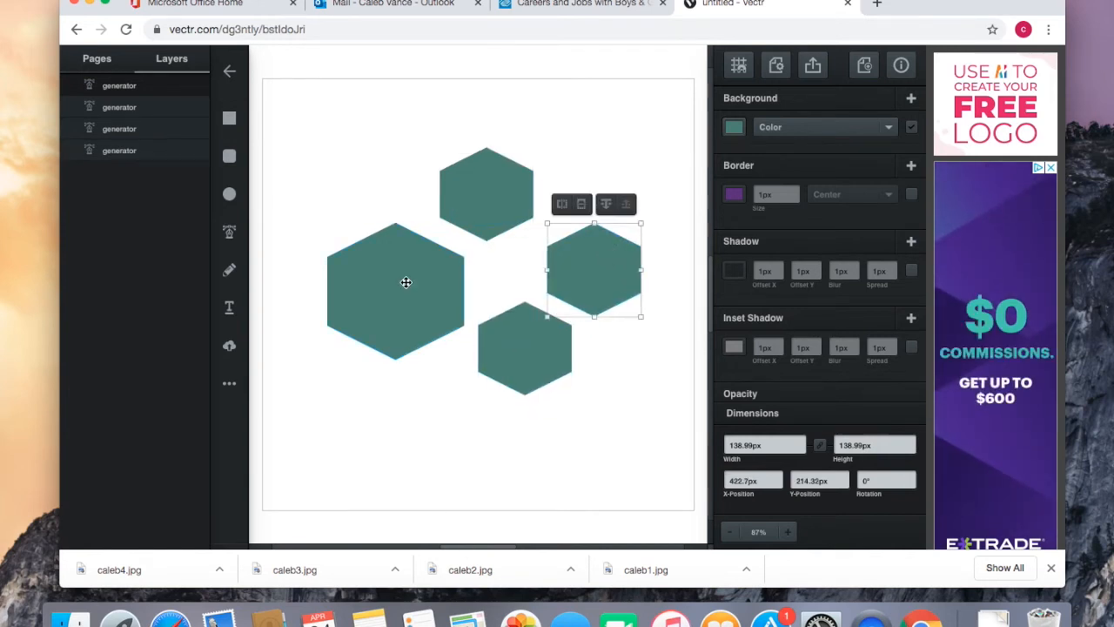
# Copy the large teal hexagon and place one copy in the page's upper-left corner and another in the lower-right corner
pyautogui.click(405, 282)
pyautogui.press('super+c')
pyautogui.press('super+v')
pyautogui.moveTo(406, 282); pyautogui.dragTo(344, 139)
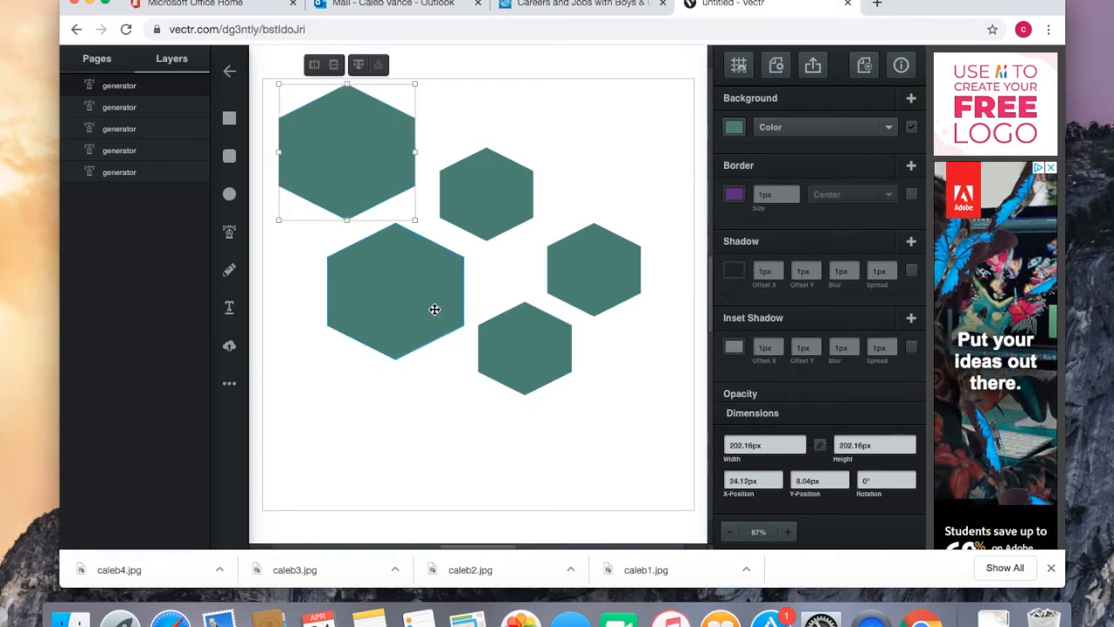
pyautogui.press('super+v')
pyautogui.moveTo(410, 319); pyautogui.dragTo(605, 435)
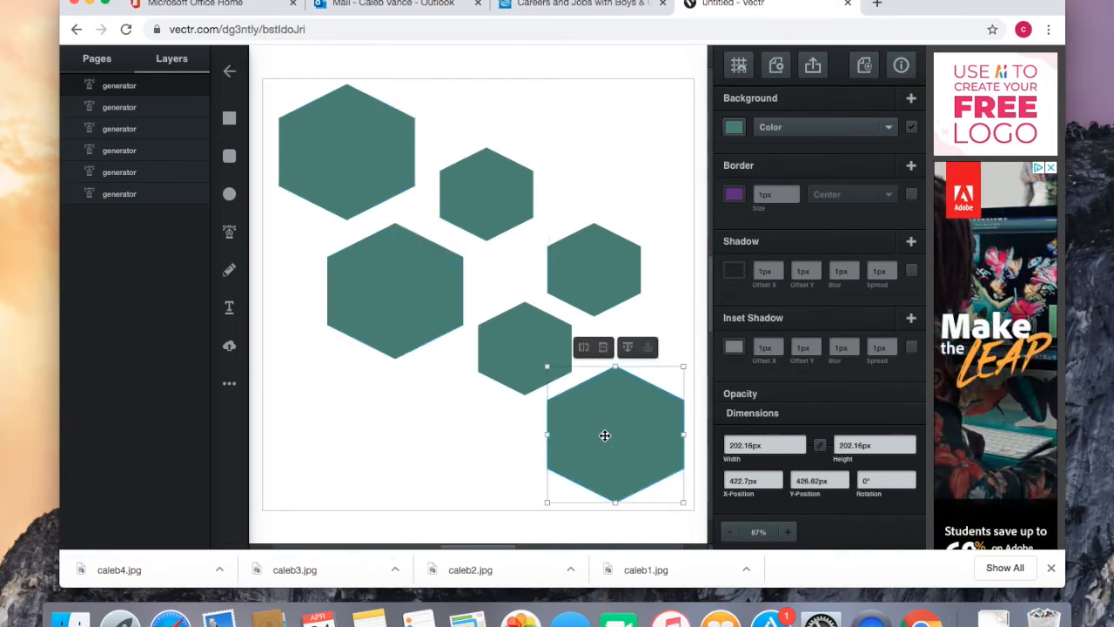
# Add four hexagon copies about 76 px wide: three below the left-centre large hexagon and one above the right-hand medium hexagon
pyautogui.click(517, 343)
pyautogui.press('super+v')
pyautogui.moveTo(504, 259); pyautogui.dragTo(365, 375)
pyautogui.press('super+c')
pyautogui.press('super+v')
pyautogui.press('super+v')
pyautogui.moveTo(526, 453); pyautogui.dragTo(438, 386)
pyautogui.press('super+v')
pyautogui.moveTo(555, 483); pyautogui.dragTo(600, 206)
# Copy the right-hand 139 px hexagon and place one copy near the bottom left and another in the page's upper-right corner
pyautogui.click(584, 274)
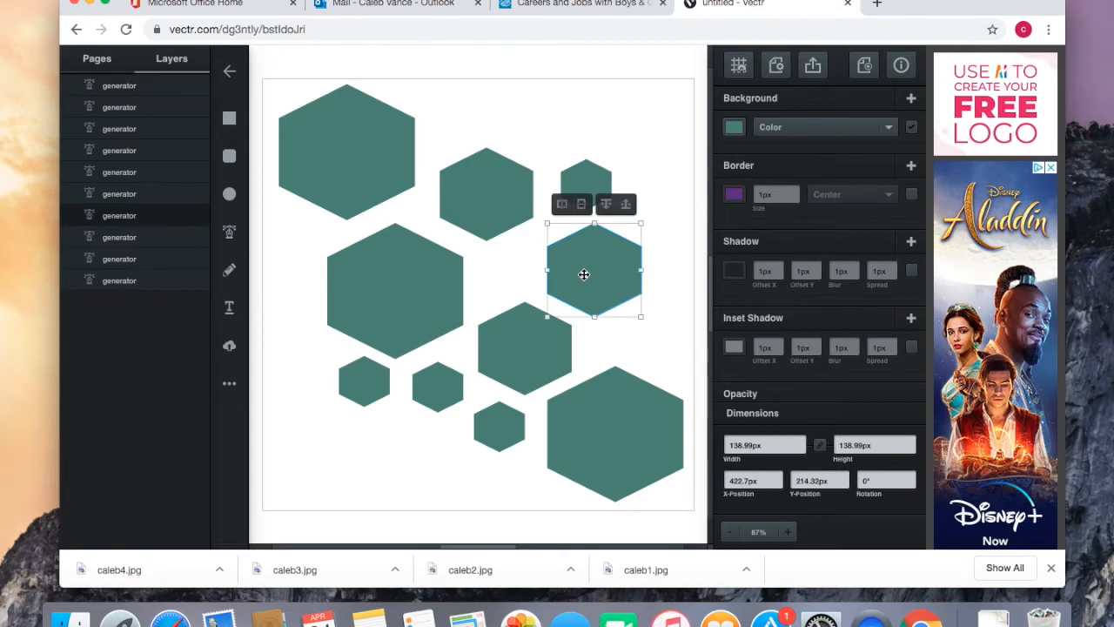
pyautogui.press('super+c')
pyautogui.press('super+v')
pyautogui.press('super+v')
pyautogui.moveTo(622, 300); pyautogui.dragTo(641, 125)
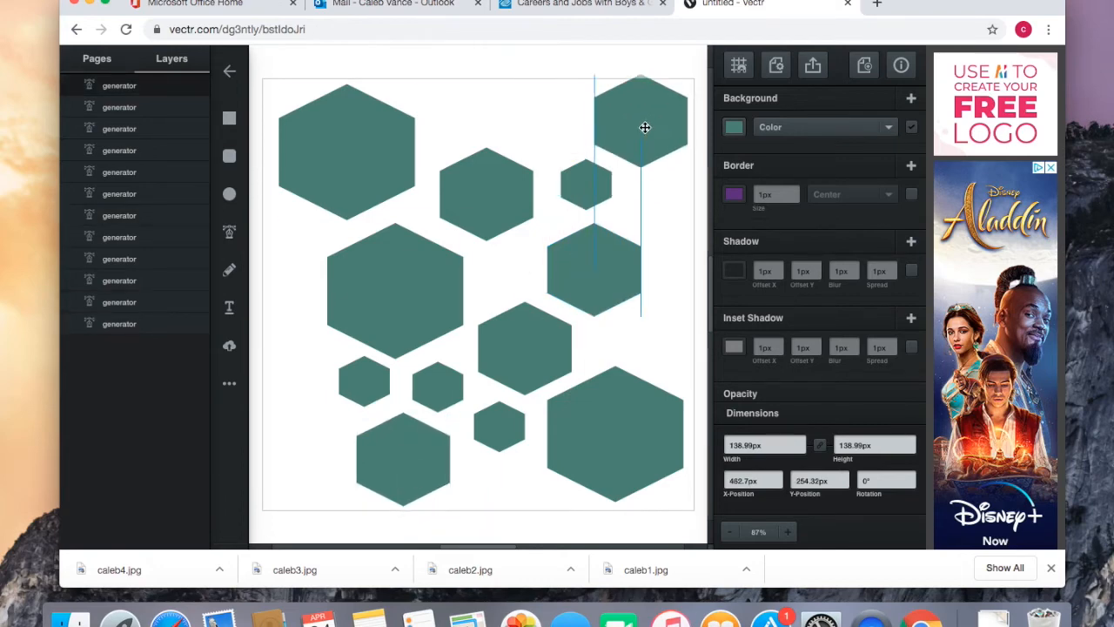
pyautogui.click(586, 181)
pyautogui.press('super+v')
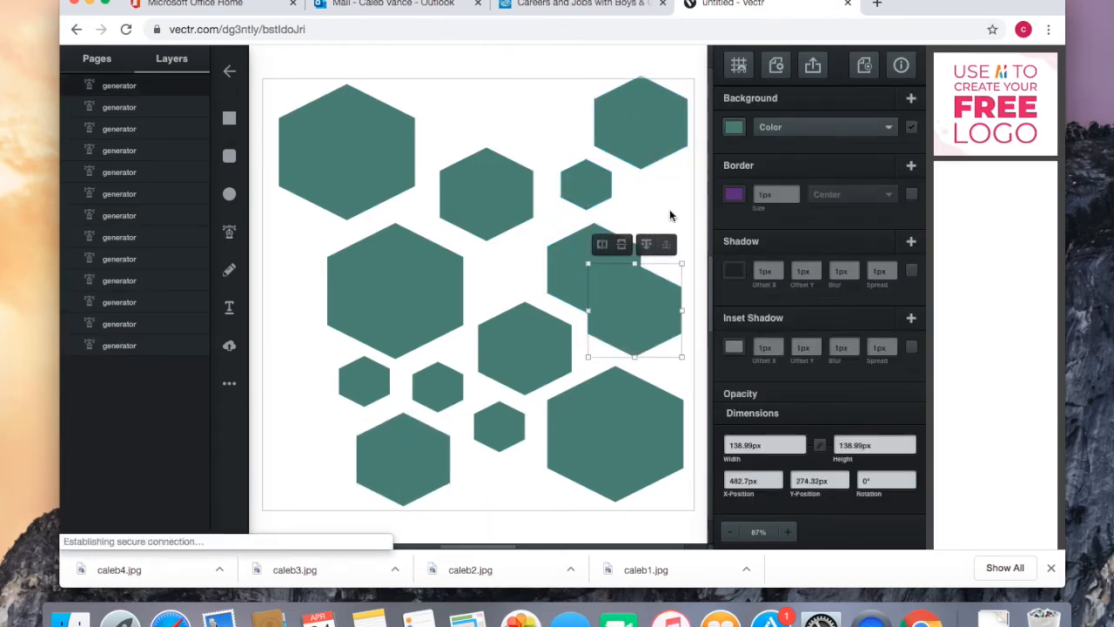
pyautogui.press('super+z')
# Copy the small upper-right hexagon and place one copy near the lower-left corner and another at the top beside the large hexagon
pyautogui.click(589, 186)
pyautogui.press('super+c')
pyautogui.press('super+v')
pyautogui.moveTo(604, 202); pyautogui.dragTo(489, 427)
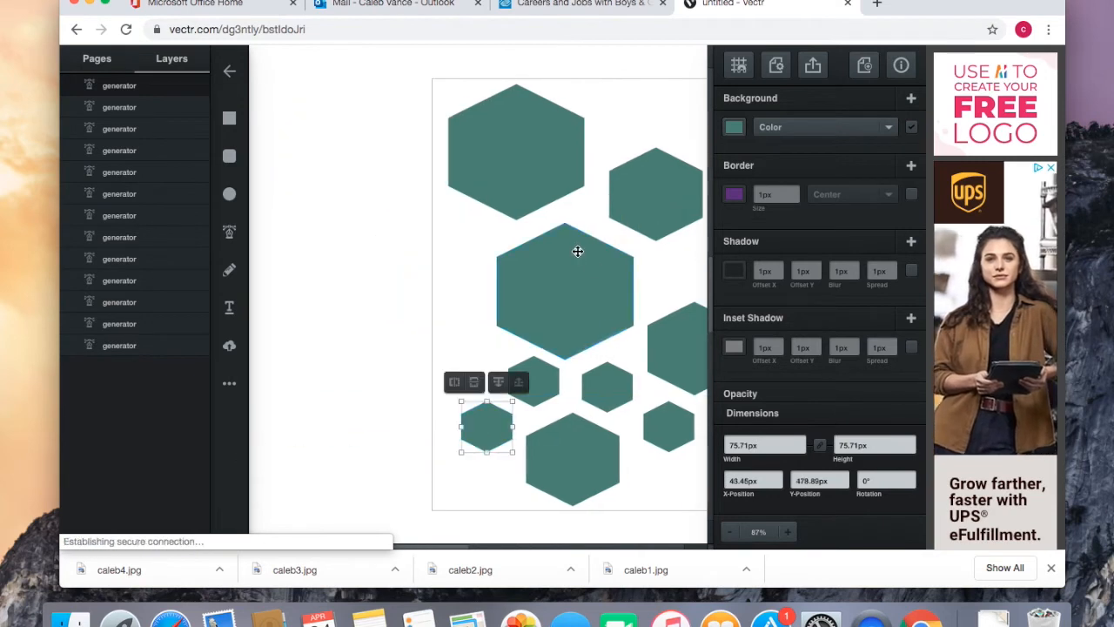
pyautogui.hscroll(5, 642, 95)
pyautogui.press('super+v')
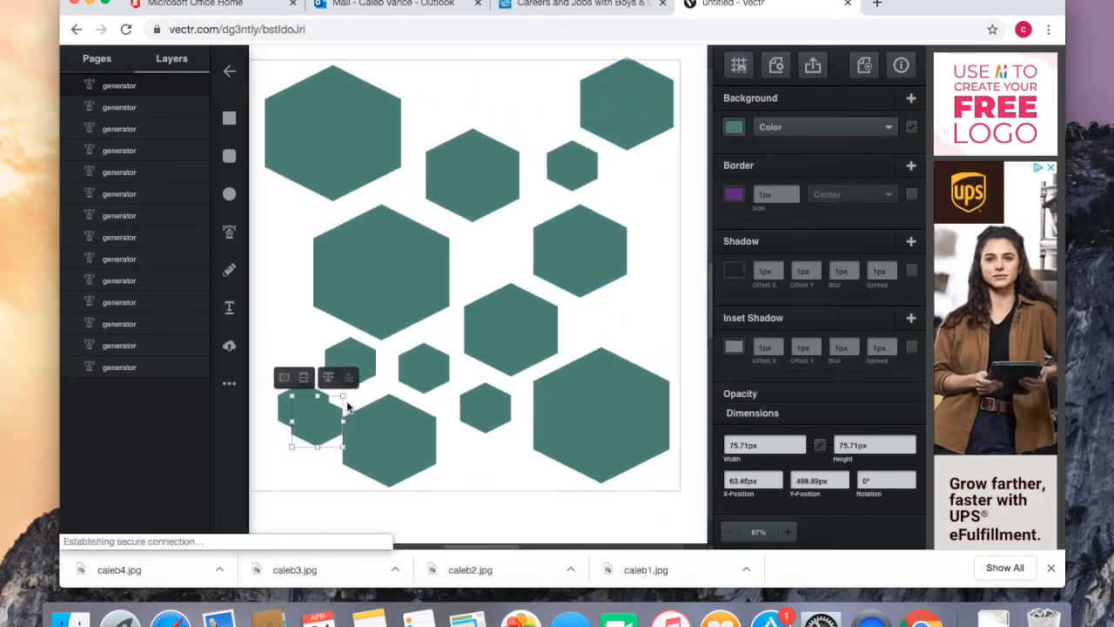
pyautogui.moveTo(308, 405); pyautogui.dragTo(448, 92)
# Place two more copies of the small hexagon, one near the page's right edge and one at its left edge
pyautogui.press('super+v')
pyautogui.moveTo(362, 382); pyautogui.dragTo(648, 313)
pyautogui.press('super+v')
pyautogui.moveTo(363, 427); pyautogui.dragTo(279, 304)
pyautogui.hscroll(-5, 516, 265)
pyautogui.hscroll(5, 517, 266)
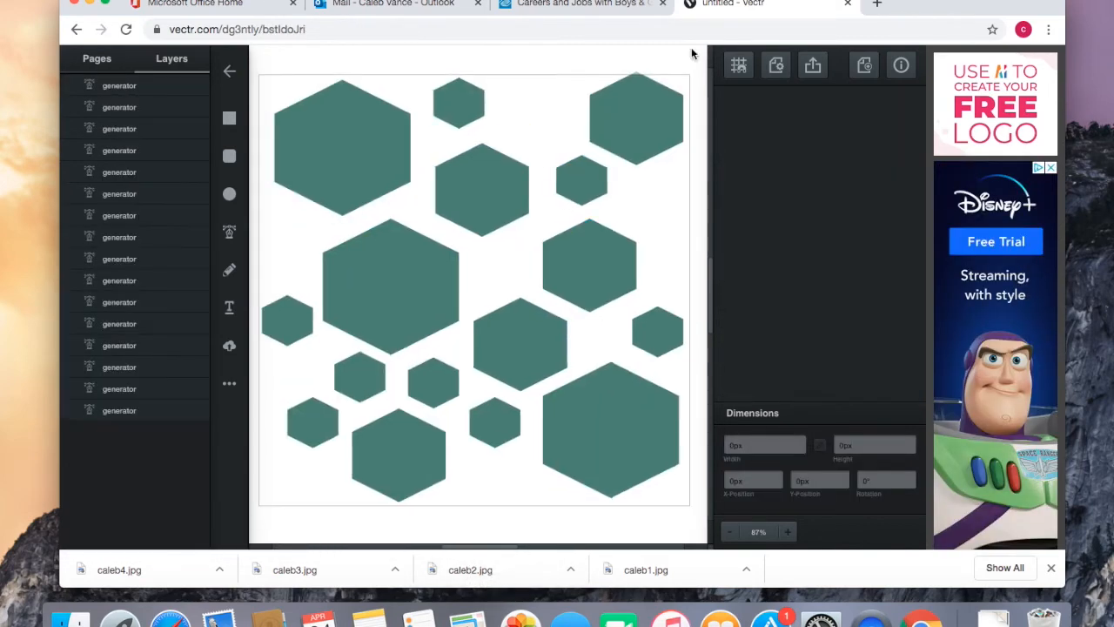
# Fill the medium hexagon near the top centre with an image, using the close-up portrait numbered 1 from Downloads
pyautogui.click(464, 209)
pyautogui.click(794, 127)
pyautogui.click(794, 140)
pyautogui.click(734, 128)
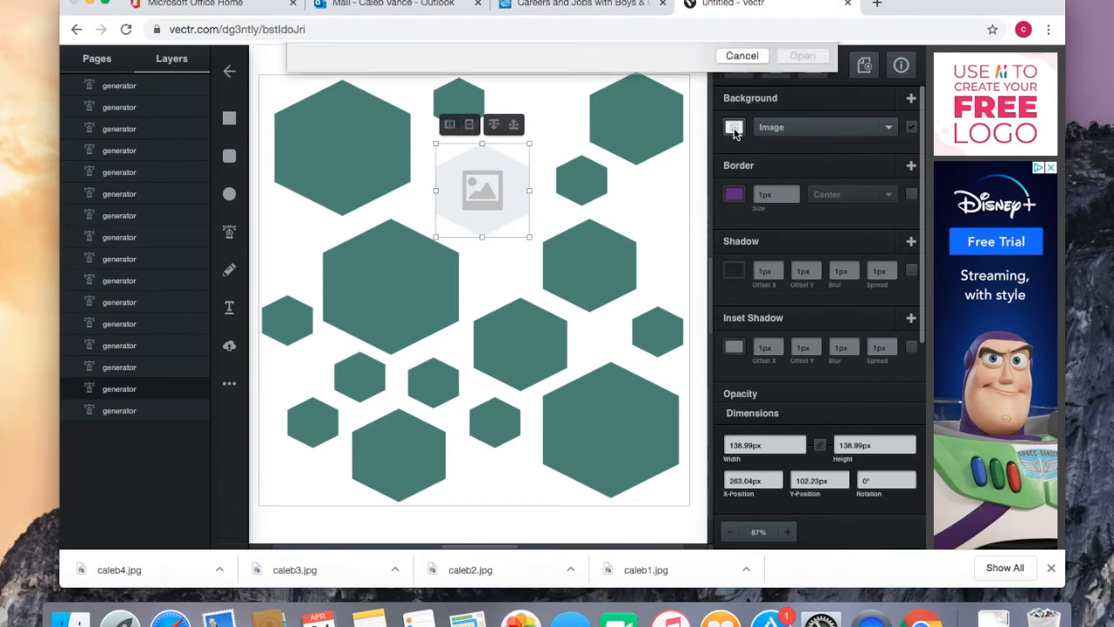
pyautogui.scroll(-8, 534, 235)
pyautogui.scroll(4, 535, 235)
pyautogui.doubleClick(635, 159)
# Fill the large lower-right hexagon with an image, using the full-length mirror photo numbered 3 from Downloads
pyautogui.click(585, 445)
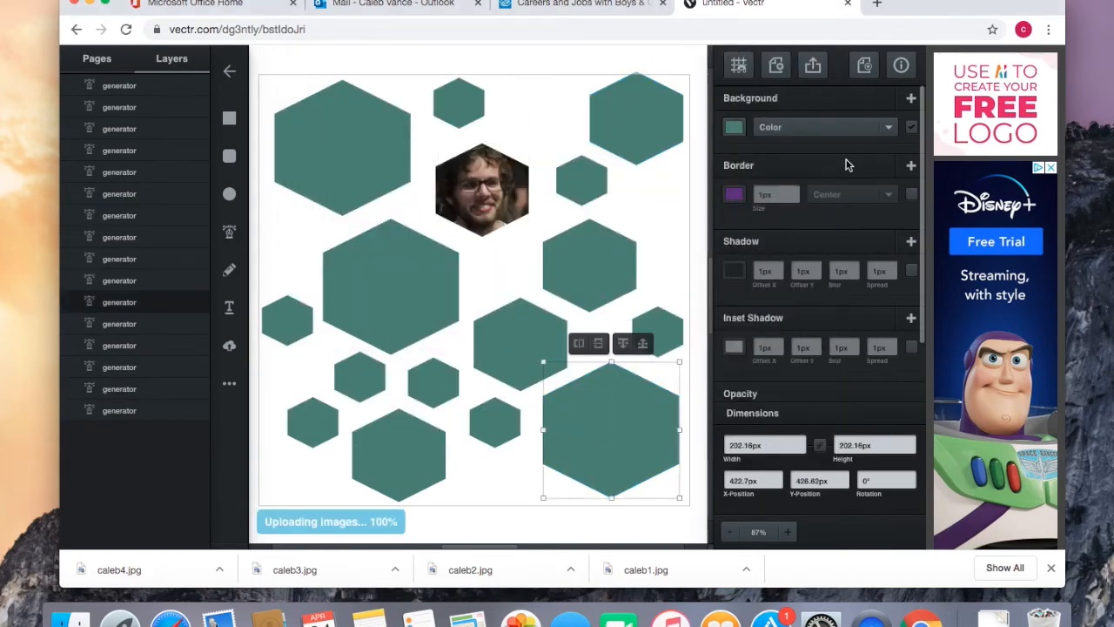
pyautogui.click(794, 127)
pyautogui.click(794, 140)
pyautogui.click(735, 128)
pyautogui.scroll(3, 515, 117)
pyautogui.doubleClick(515, 118)
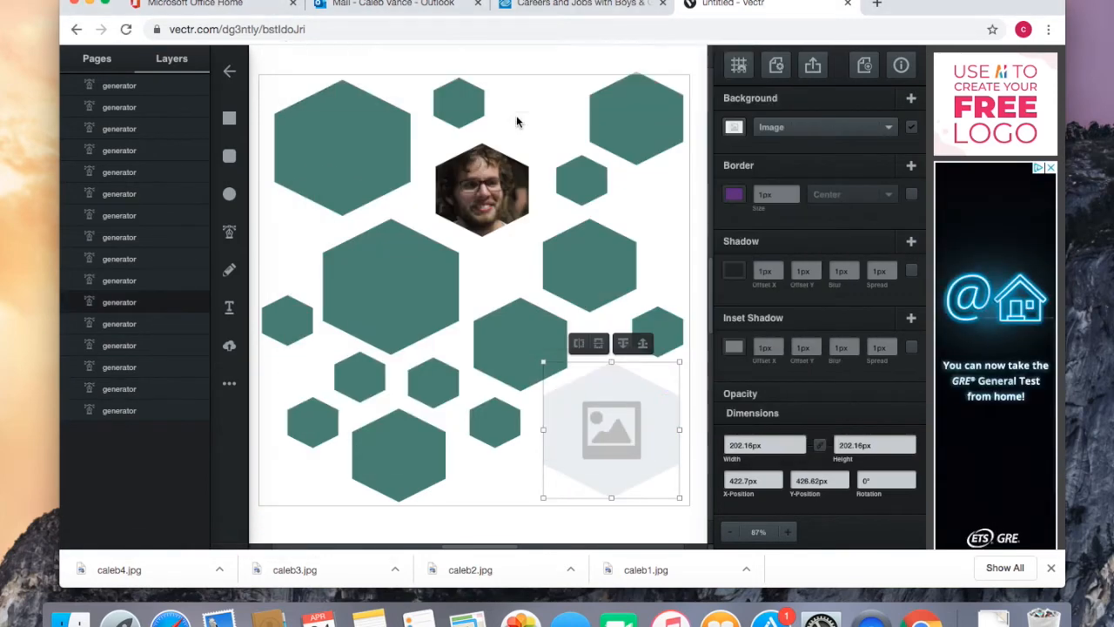
# Enlarge the mirror photo inside the lower-right hexagon to about 368 px and reposition it to fill the whole shape
pyautogui.click(549, 364)
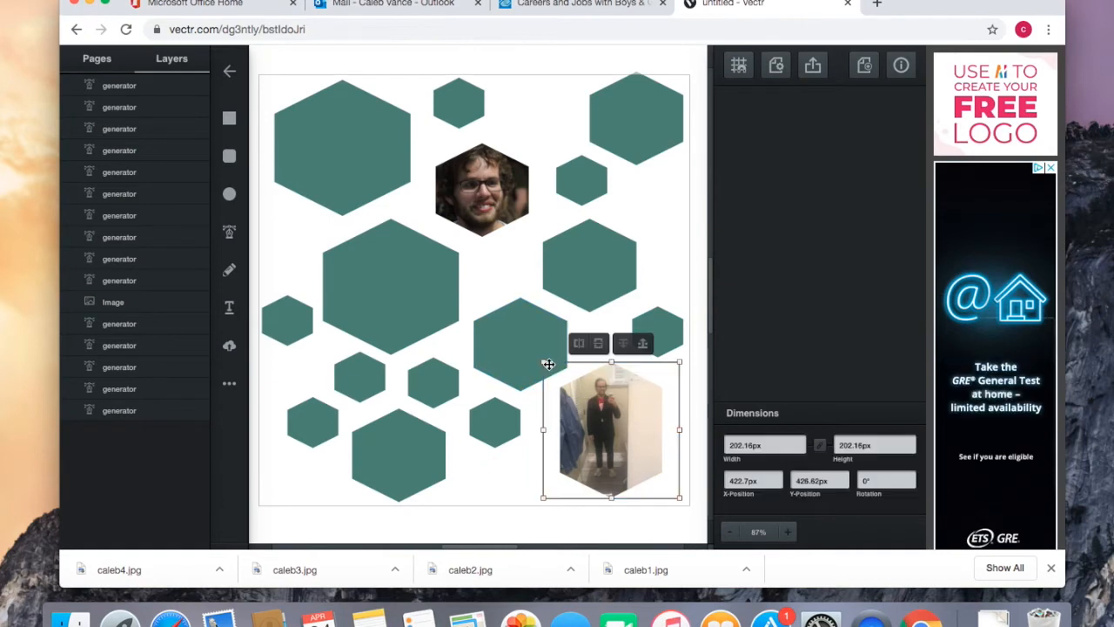
pyautogui.moveTo(544, 361); pyautogui.dragTo(511, 310)
pyautogui.moveTo(600, 433); pyautogui.dragTo(592, 471)
pyautogui.click(389, 285)
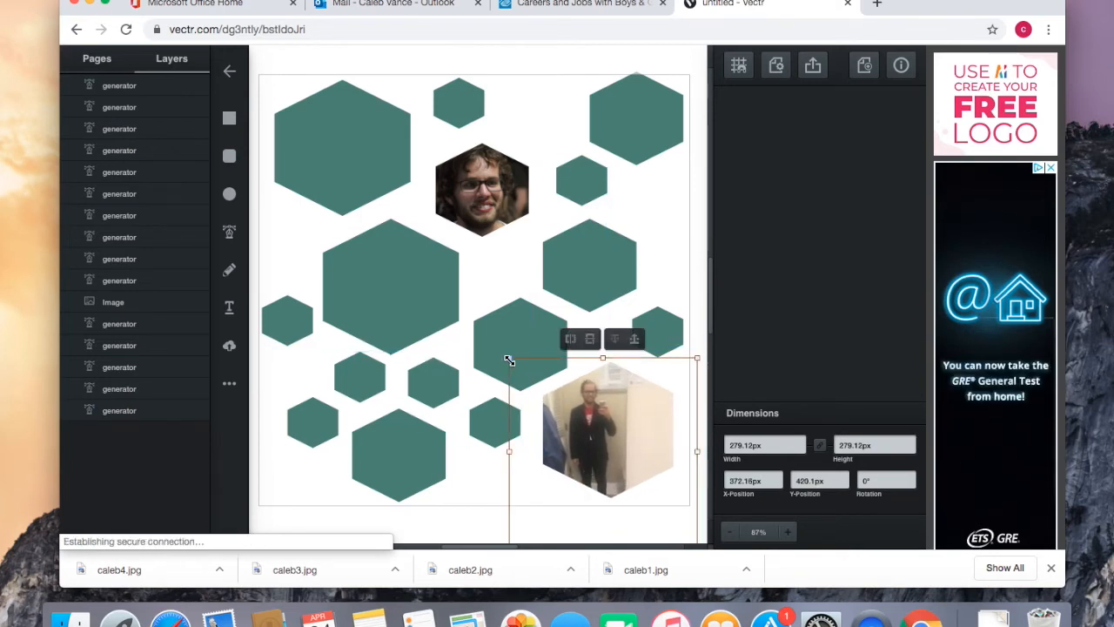
pyautogui.moveTo(509, 361); pyautogui.dragTo(451, 300)
pyautogui.moveTo(607, 435); pyautogui.dragTo(660, 491)
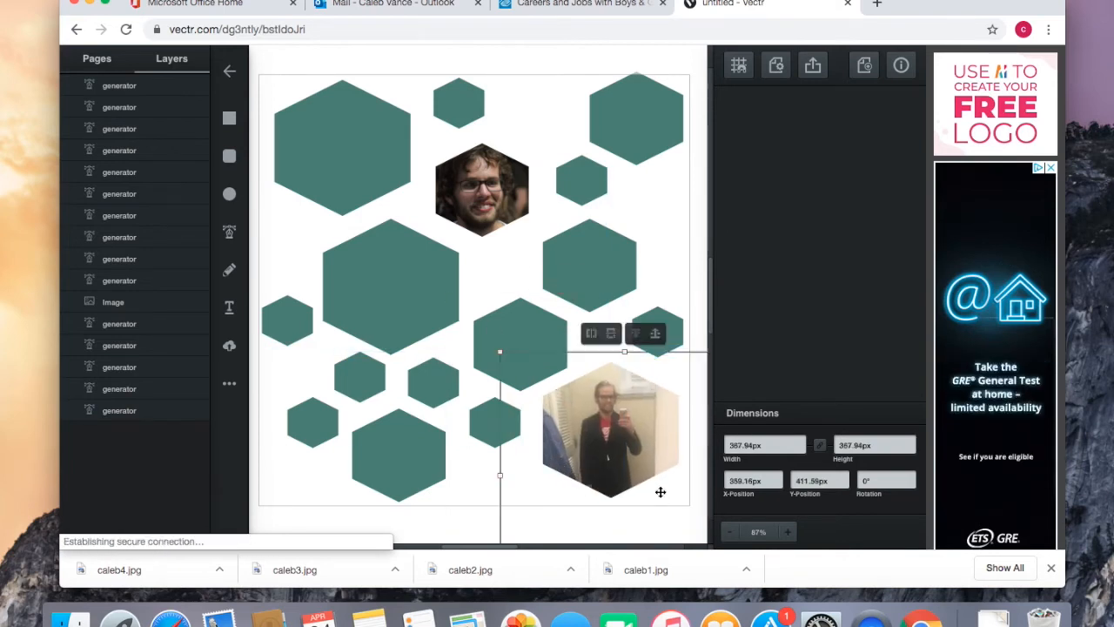
# Fill the small hexagon directly below the large left-centre hexagon with the mountain photo numbered 2 from Downloads
pyautogui.click(366, 379)
pyautogui.click(836, 126)
pyautogui.click(818, 136)
pyautogui.scroll(-3, 621, 256)
pyautogui.click(764, 146)
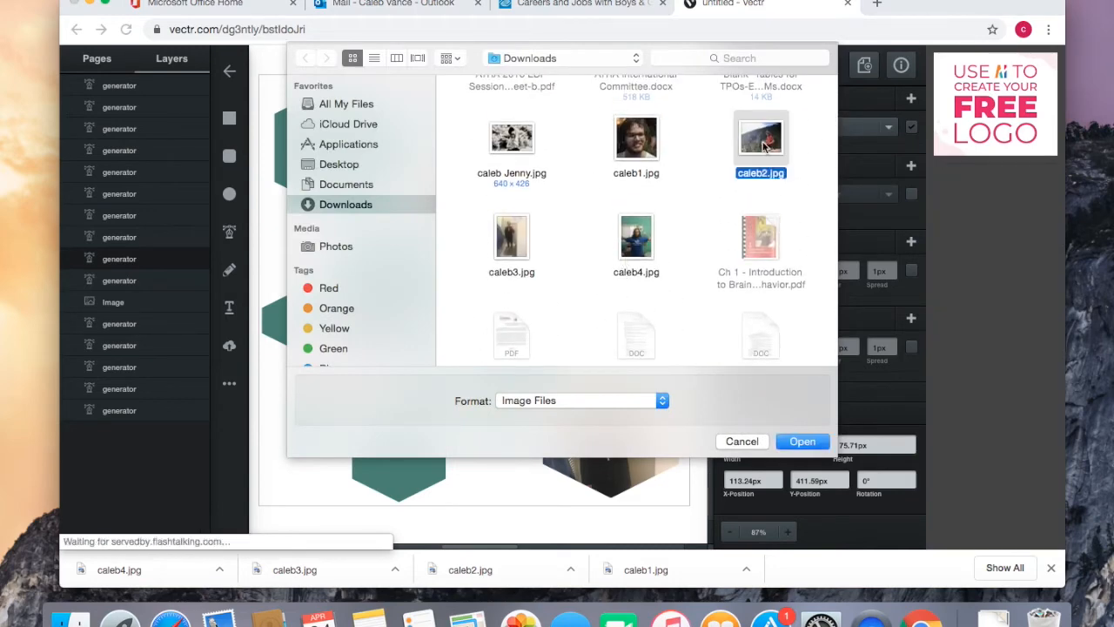
pyautogui.doubleClick(764, 146)
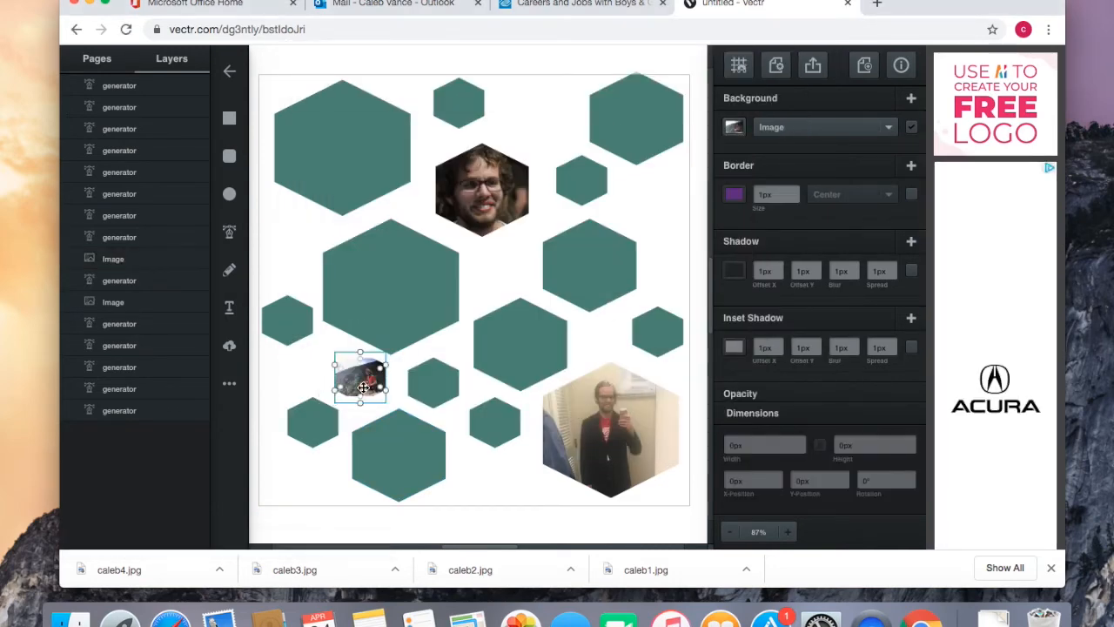
pyautogui.click(344, 361)
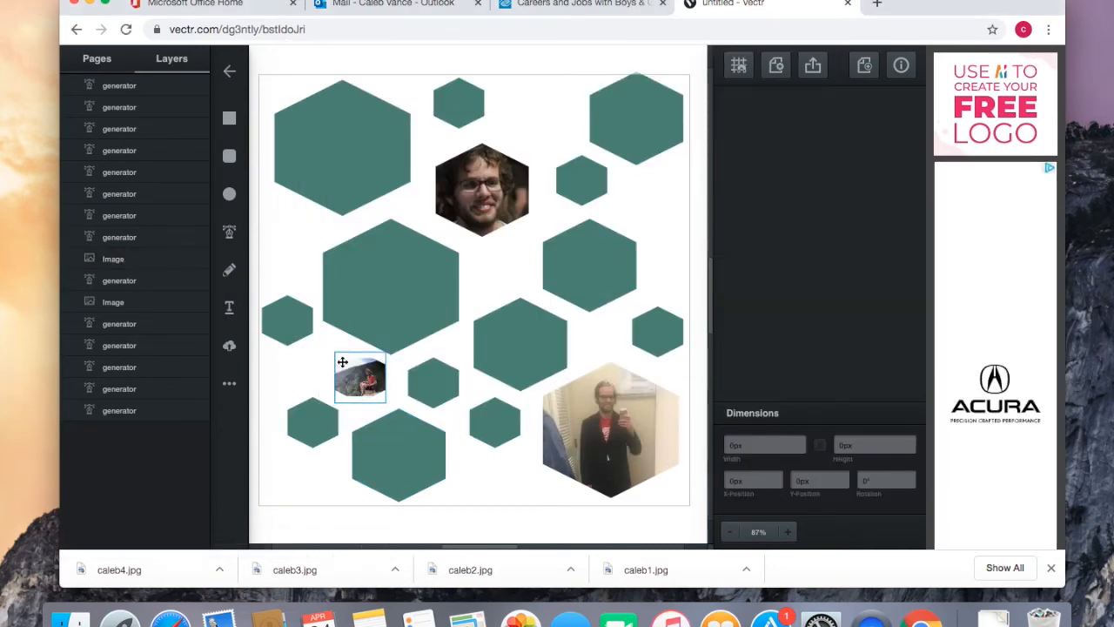
# Fill the medium hexagon at the bottom of the page with the mountain photo of the person in red
pyautogui.click(409, 455)
pyautogui.click(841, 130)
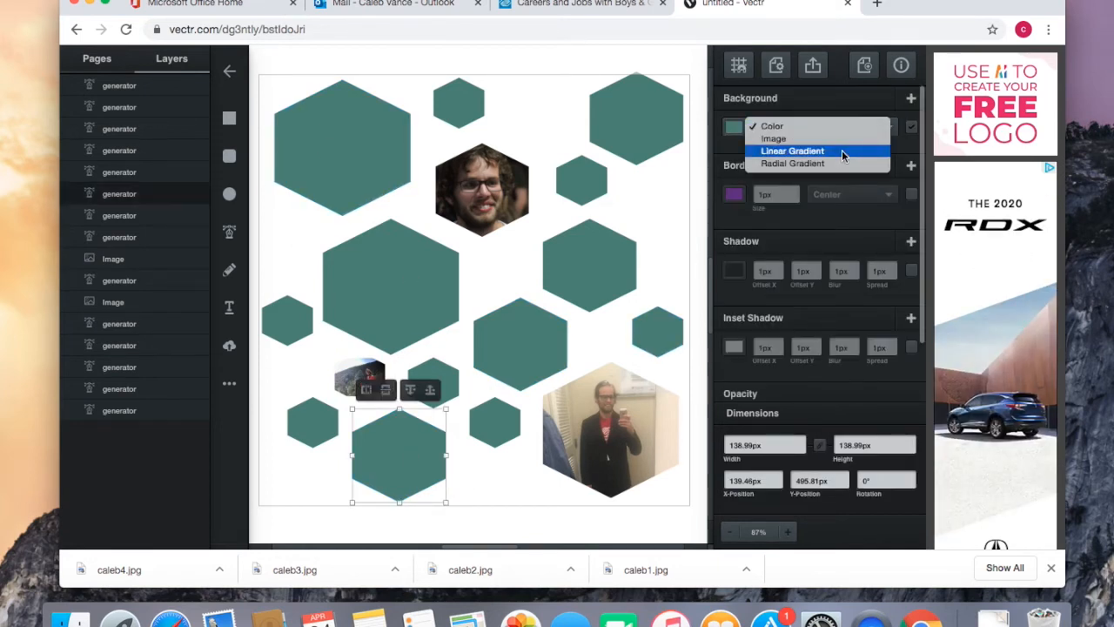
pyautogui.click(841, 138)
pyautogui.click(849, 131)
pyautogui.click(818, 139)
pyautogui.click(386, 466)
pyautogui.click(733, 130)
pyautogui.scroll(-8, 649, 244)
pyautogui.scroll(5, 649, 248)
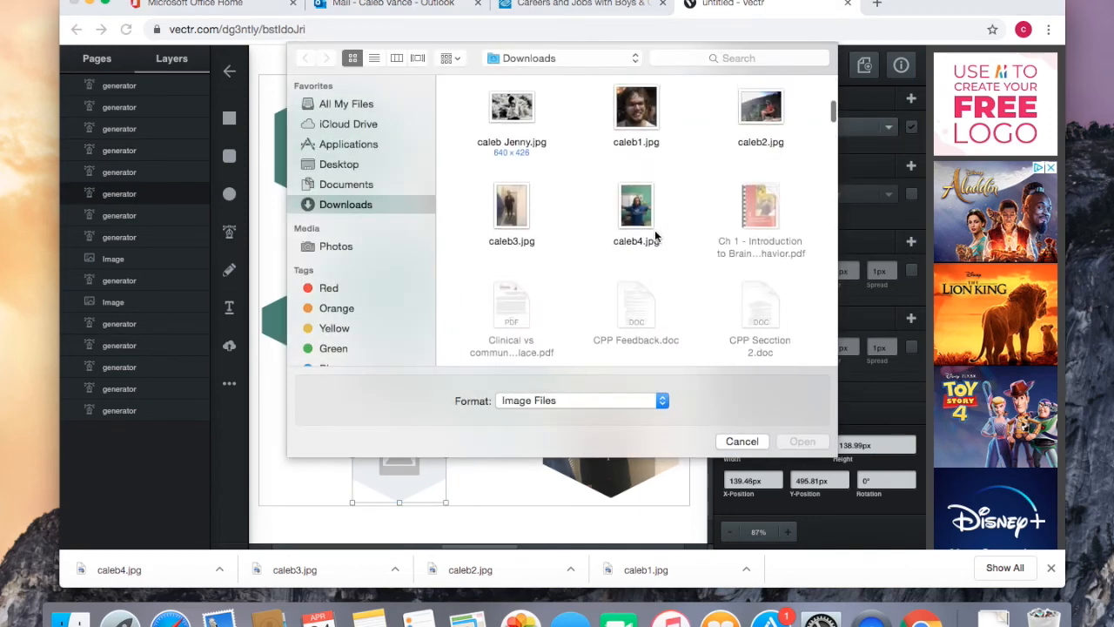
pyautogui.doubleClick(649, 241)
# Fill the small hexagon nearest the lower-left corner with the mountain photo numbered 2
pyautogui.click(313, 422)
pyautogui.click(734, 127)
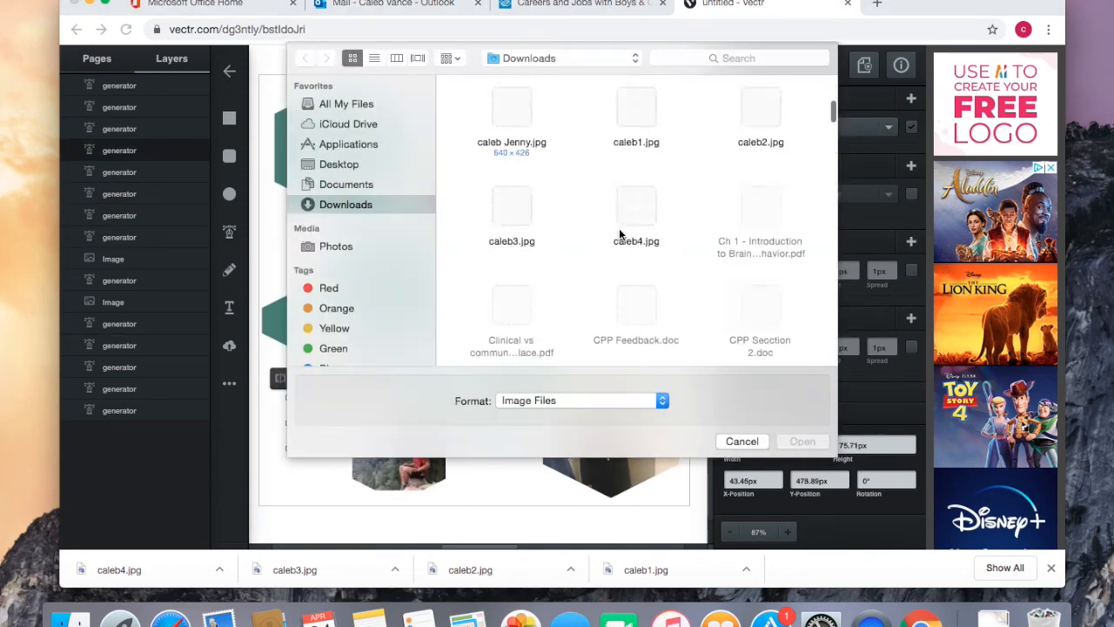
pyautogui.doubleClick(736, 156)
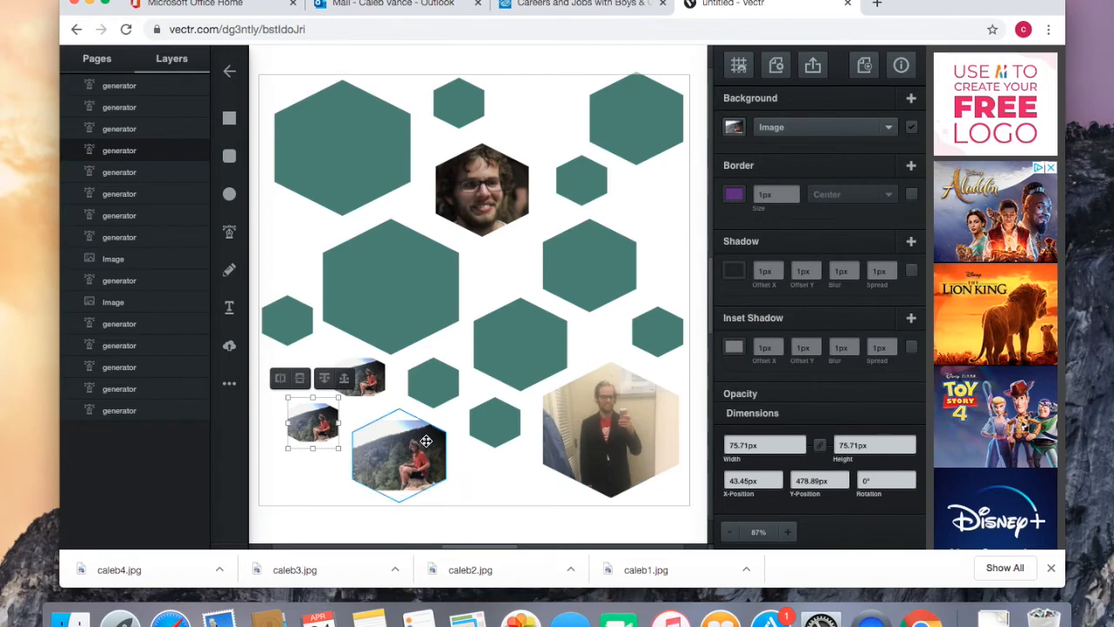
# Enlarge the mountain photo inside the bottom medium hexagon to about 270 px and position the seated person within the shape
pyautogui.click(425, 441)
pyautogui.moveTo(353, 412); pyautogui.dragTo(263, 321)
pyautogui.moveTo(374, 353); pyautogui.dragTo(356, 377)
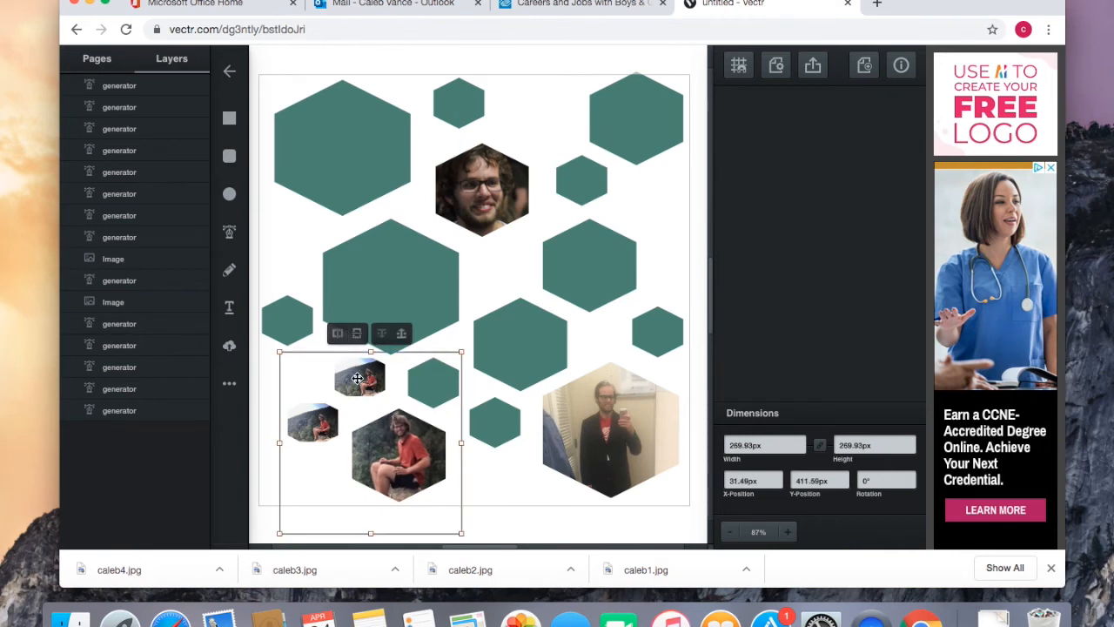
# Enlarge the mountain photo inside the small hexagon above it to about 333 px and reposition it to frame the sky and treeline
pyautogui.click(340, 357)
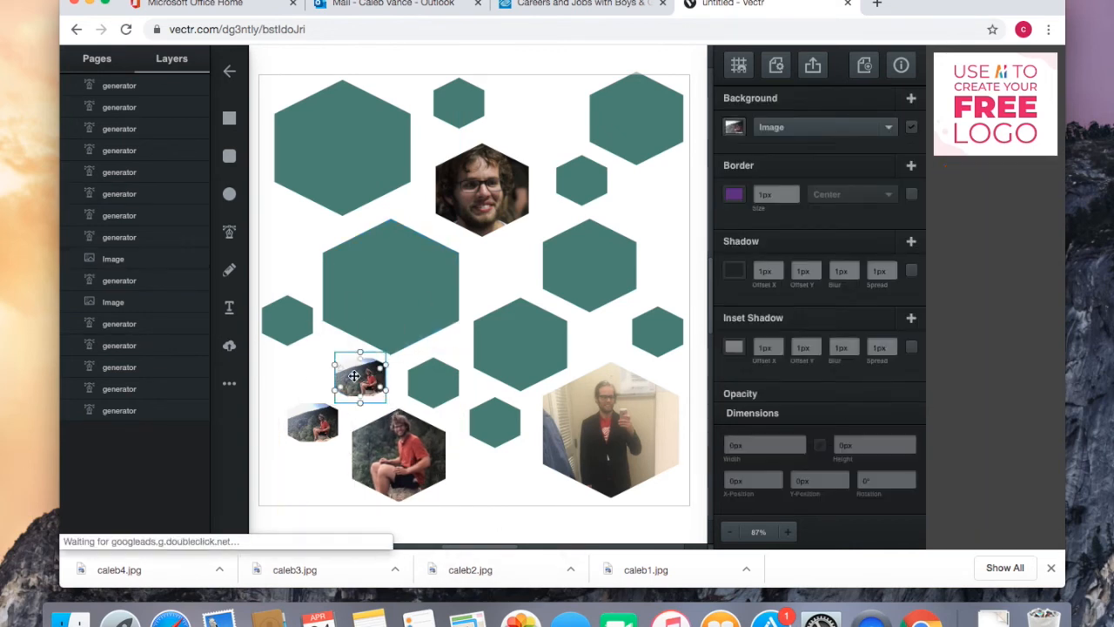
pyautogui.moveTo(336, 352); pyautogui.dragTo(253, 232)
pyautogui.moveTo(359, 369); pyautogui.dragTo(431, 442)
pyautogui.moveTo(286, 306); pyautogui.dragTo(261, 253)
pyautogui.moveTo(396, 400); pyautogui.dragTo(409, 463)
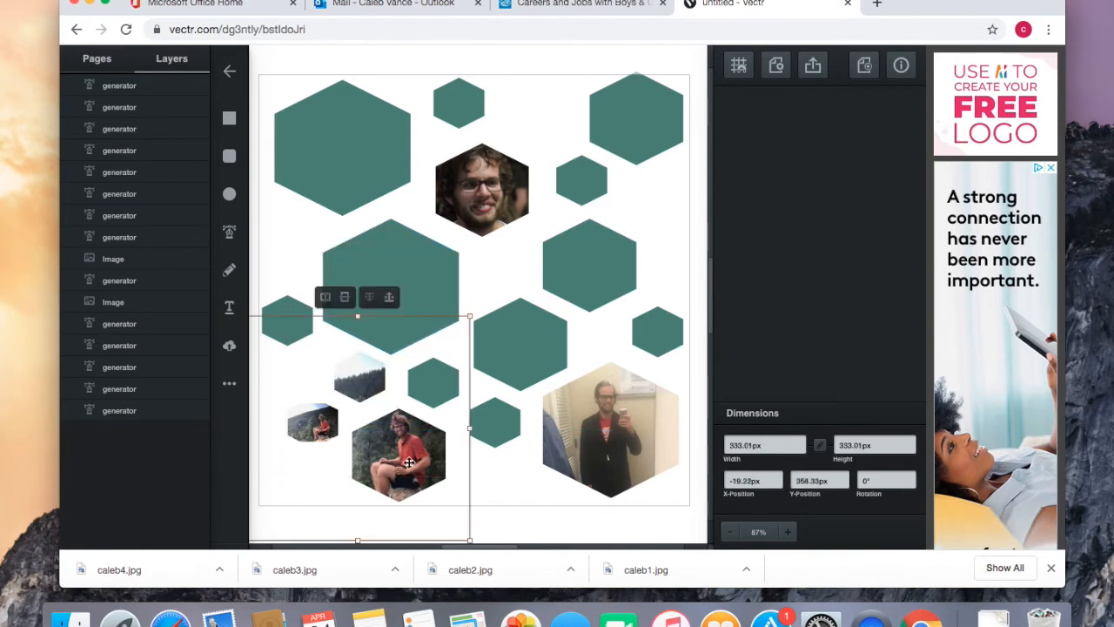
# Enlarge the photo inside the small lower-left hexagon to about 303 px and reposition it so the forest fills the shape
pyautogui.click(319, 439)
pyautogui.moveTo(466, 311); pyautogui.dragTo(493, 242)
pyautogui.moveTo(406, 445); pyautogui.dragTo(417, 429)
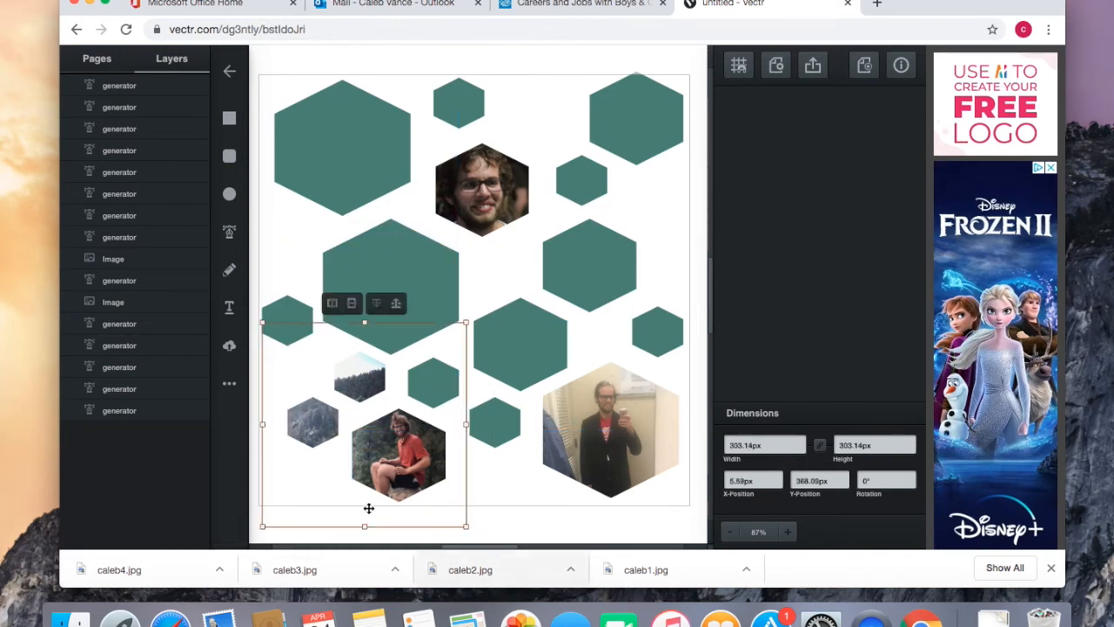
pyautogui.click(529, 532)
pyautogui.click(527, 529)
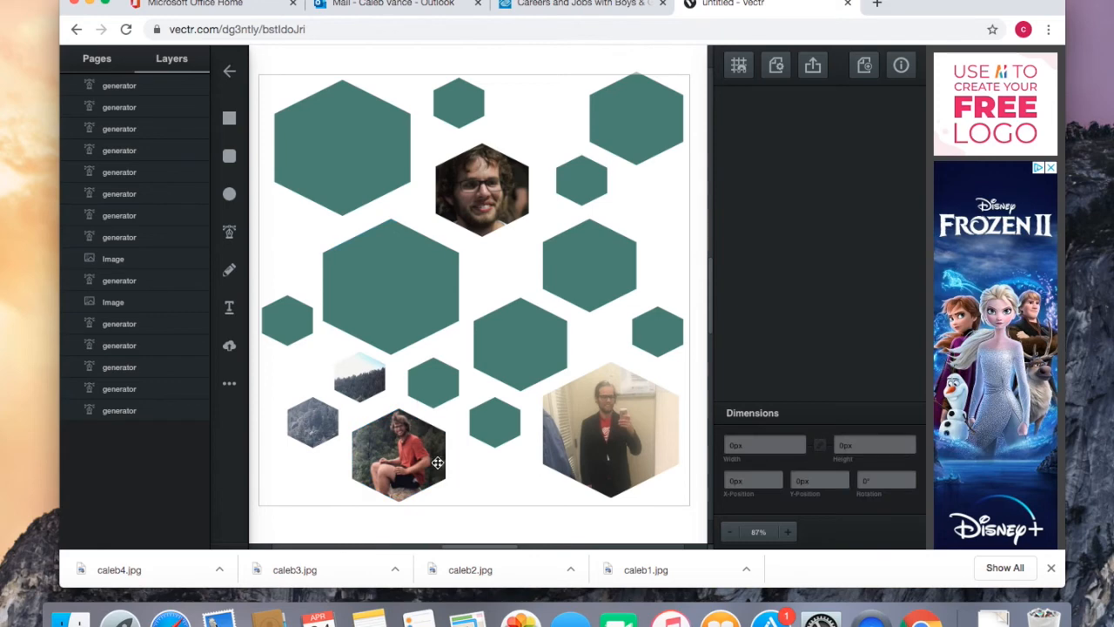
# Recolour the medium hexagon above and left of the mirror photo to dark navy blue
pyautogui.click(656, 330)
pyautogui.click(734, 127)
pyautogui.moveTo(705, 140)
pyautogui.mouseDown()
pyautogui.moveTo(674, 121)
pyautogui.moveTo(666, 94)
pyautogui.moveTo(655, 153)
pyautogui.mouseUp()
pyautogui.click(654, 293)
# Recolour the small hexagon right of the portrait and the one at the left edge with navy sampled from the medium hexagon
pyautogui.click(583, 181)
pyautogui.click(735, 131)
pyautogui.click(696, 249)
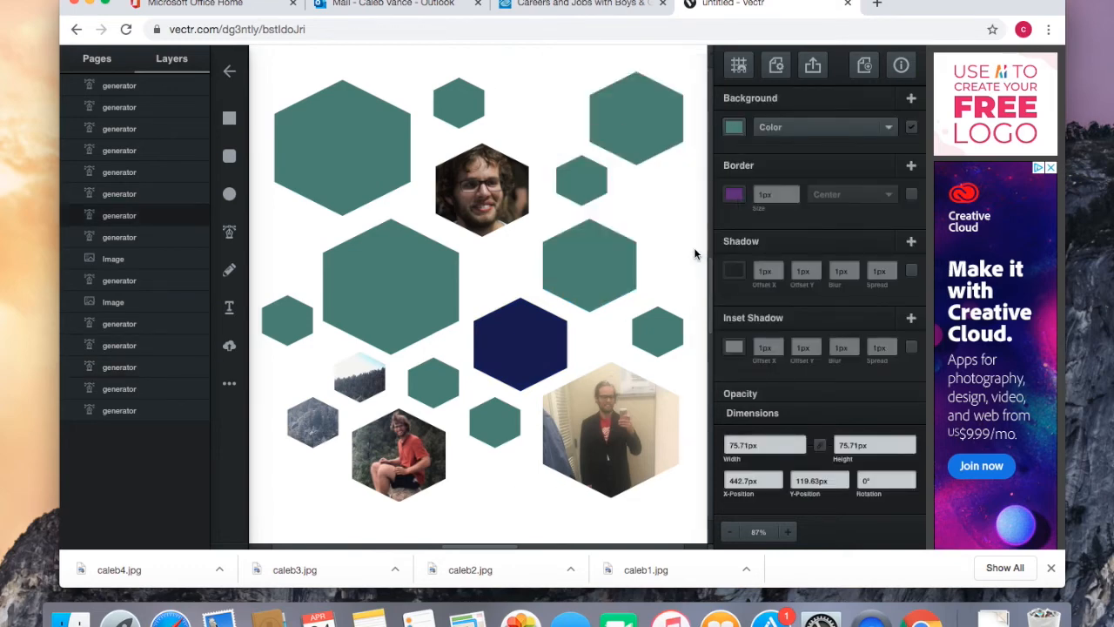
pyautogui.click(294, 315)
pyautogui.click(733, 130)
pyautogui.click(696, 248)
pyautogui.click(542, 329)
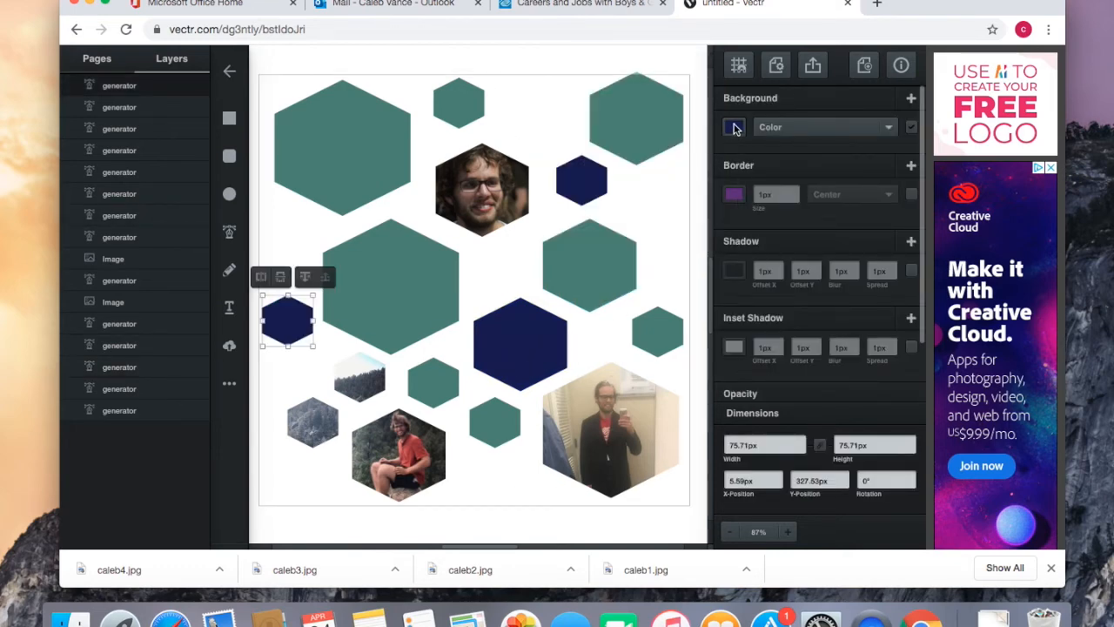
# Recolour the large upper-left hexagon with navy sampled from a hexagon that already has it
pyautogui.click(374, 135)
pyautogui.click(737, 127)
pyautogui.click(696, 248)
pyautogui.click(376, 165)
pyautogui.click(396, 125)
pyautogui.click(735, 128)
pyautogui.click(695, 247)
pyautogui.click(281, 329)
# Give the small hexagon left of the mirror photo a white #ffffff fill and a 2 px black #000000 border
pyautogui.click(509, 430)
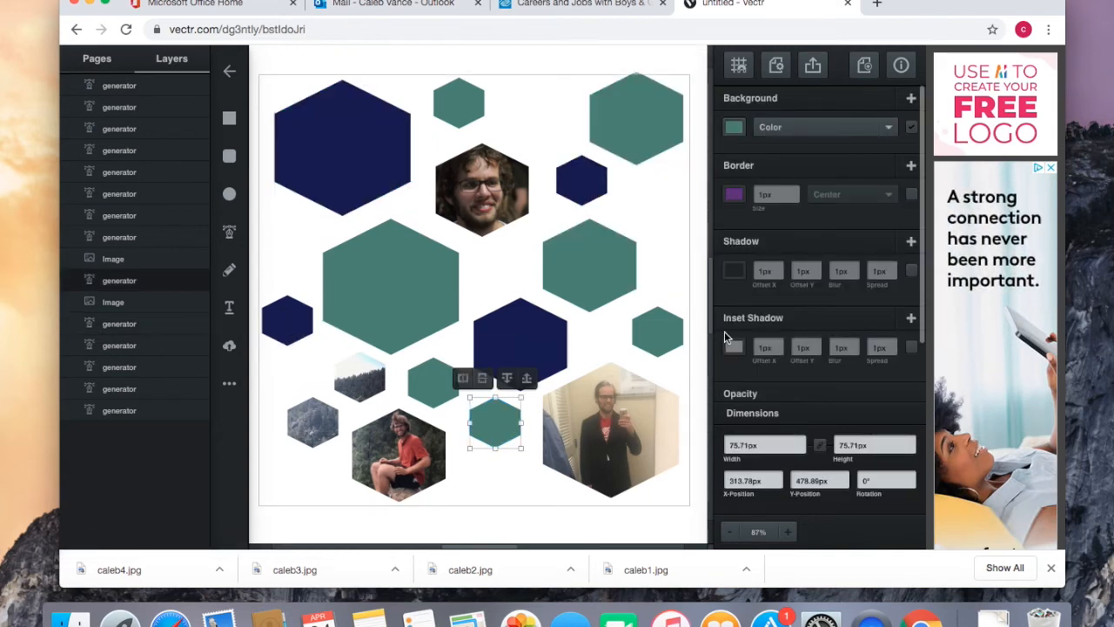
pyautogui.click(736, 128)
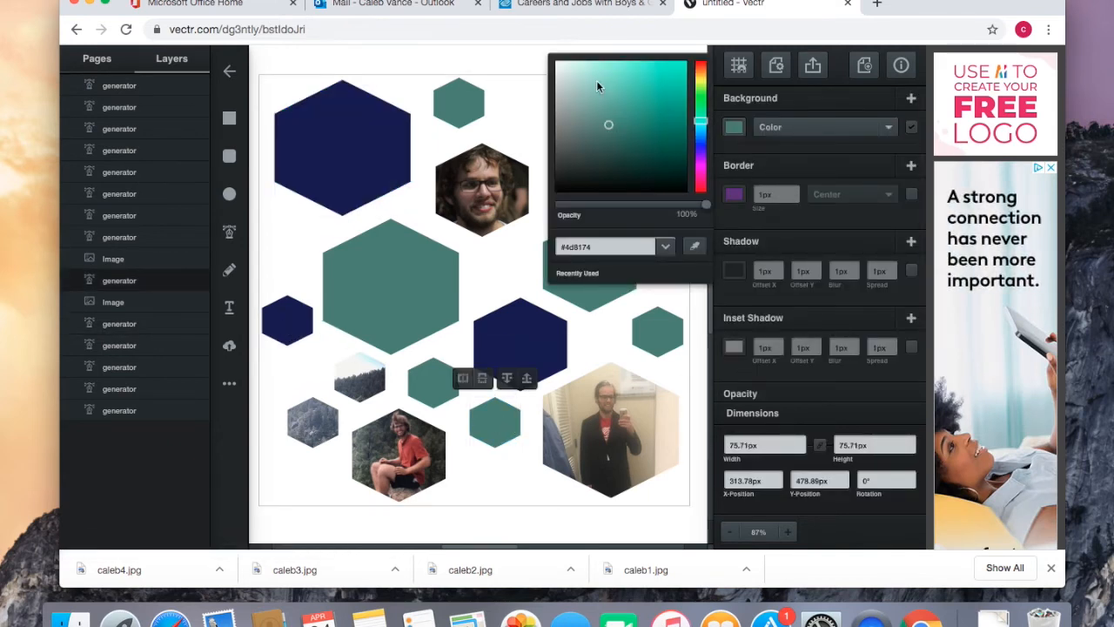
pyautogui.click(570, 80)
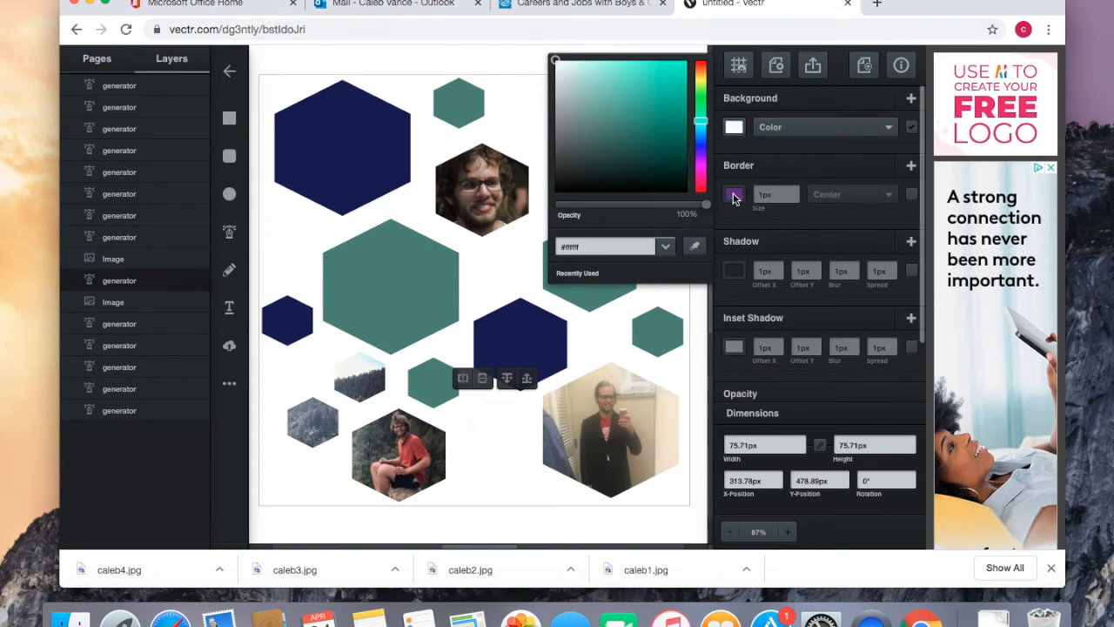
pyautogui.click(733, 195)
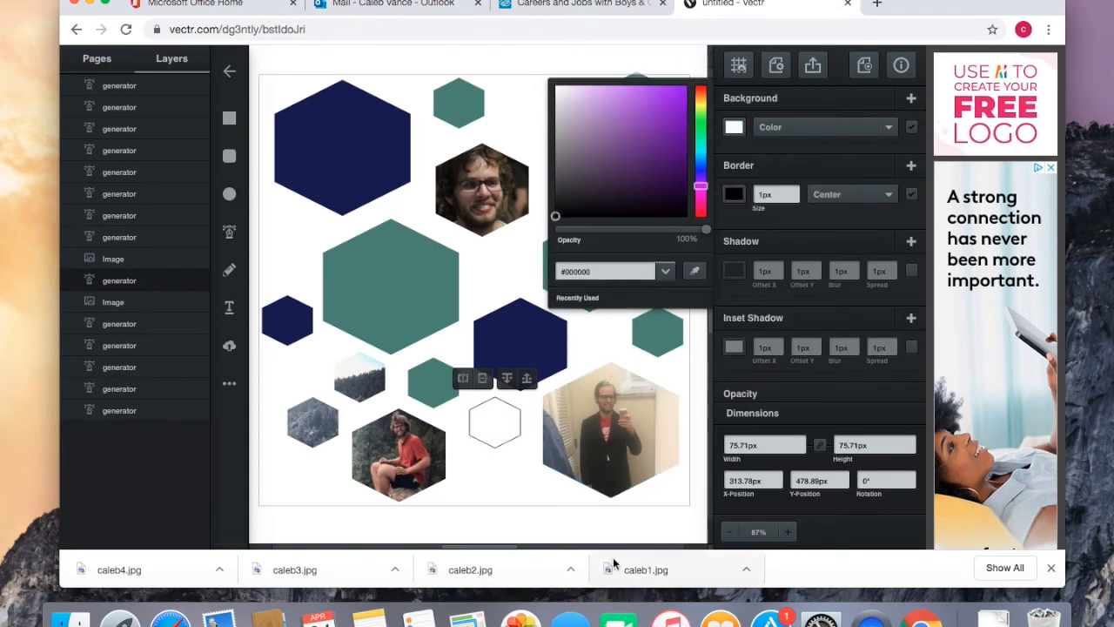
pyautogui.click(795, 193)
pyautogui.click(795, 193)
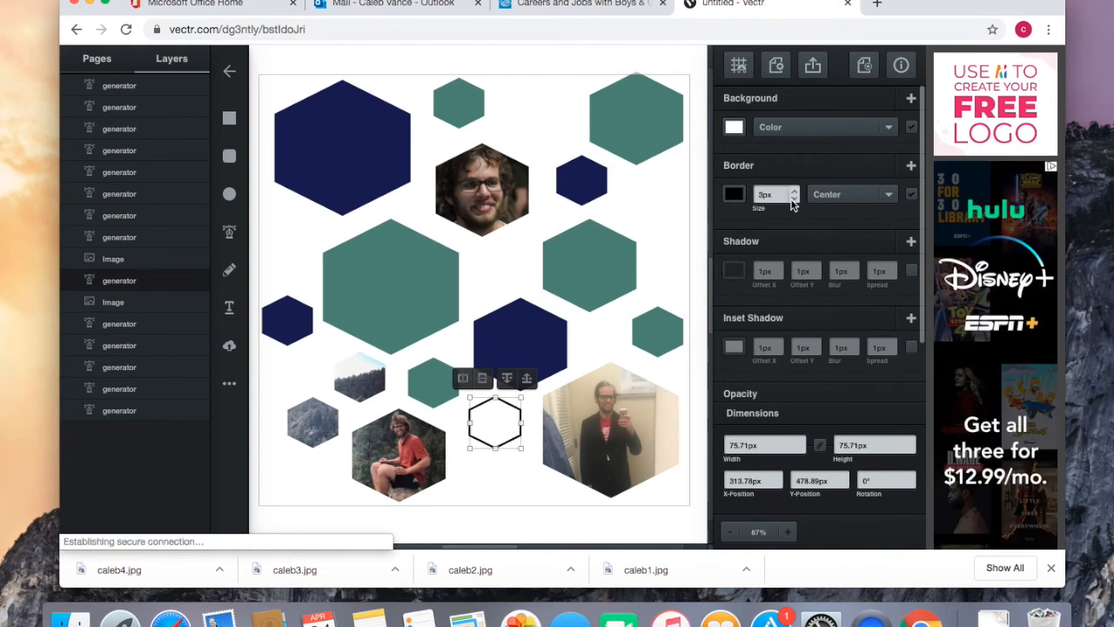
pyautogui.click(483, 500)
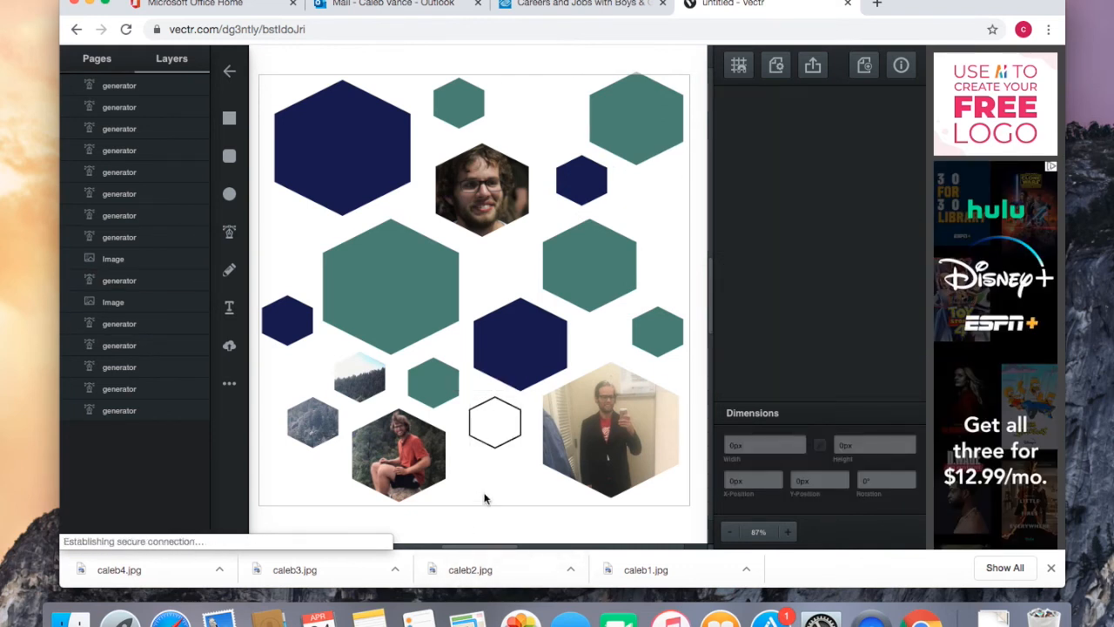
# Give the small teal hexagon at the artwork's right edge a white fill and a 2 px black border
pyautogui.click(662, 320)
pyautogui.click(735, 127)
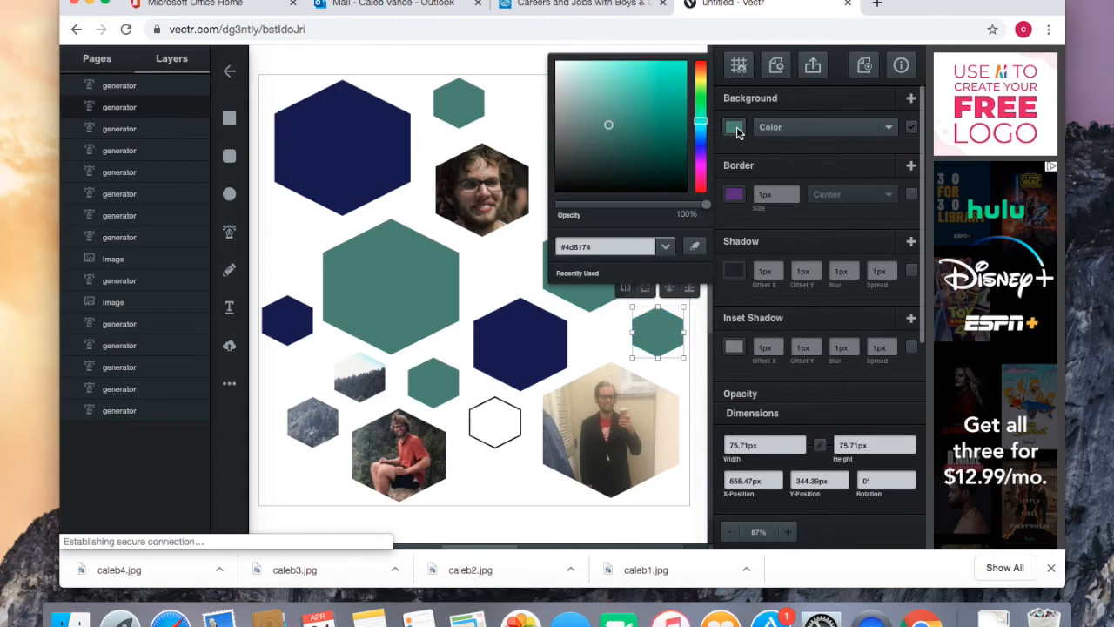
pyautogui.moveTo(601, 106); pyautogui.dragTo(537, 66)
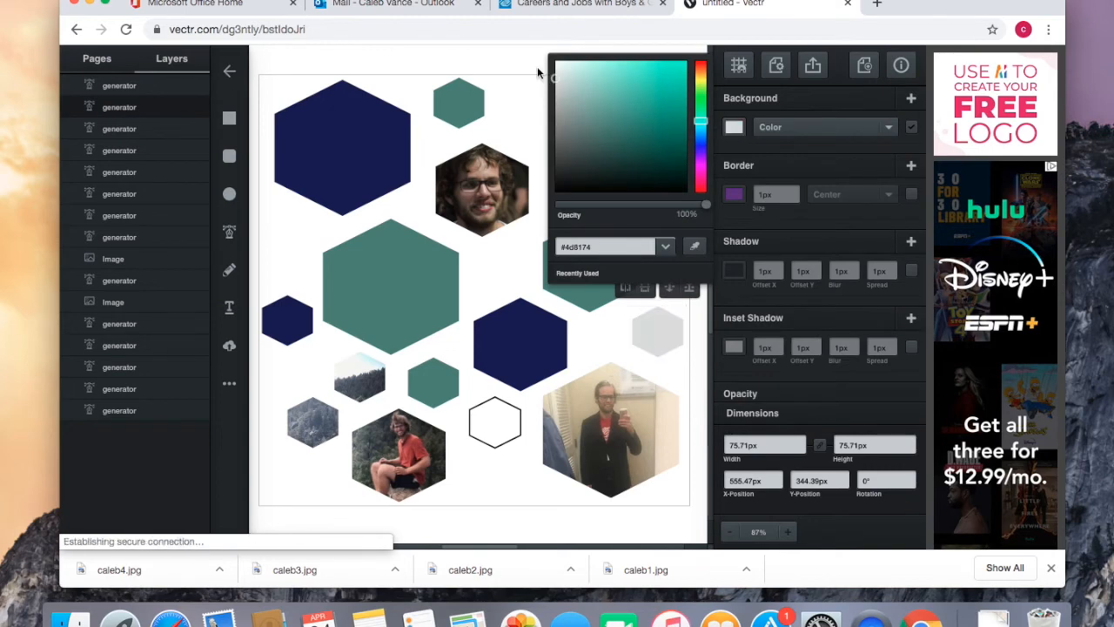
pyautogui.click(788, 198)
pyautogui.click(731, 195)
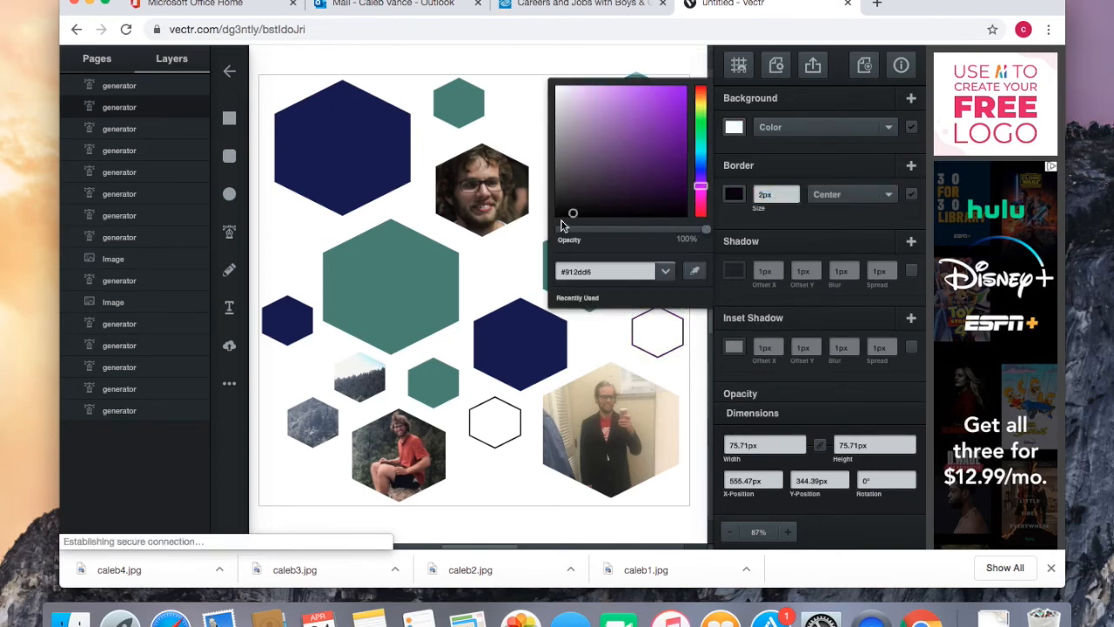
pyautogui.click(499, 510)
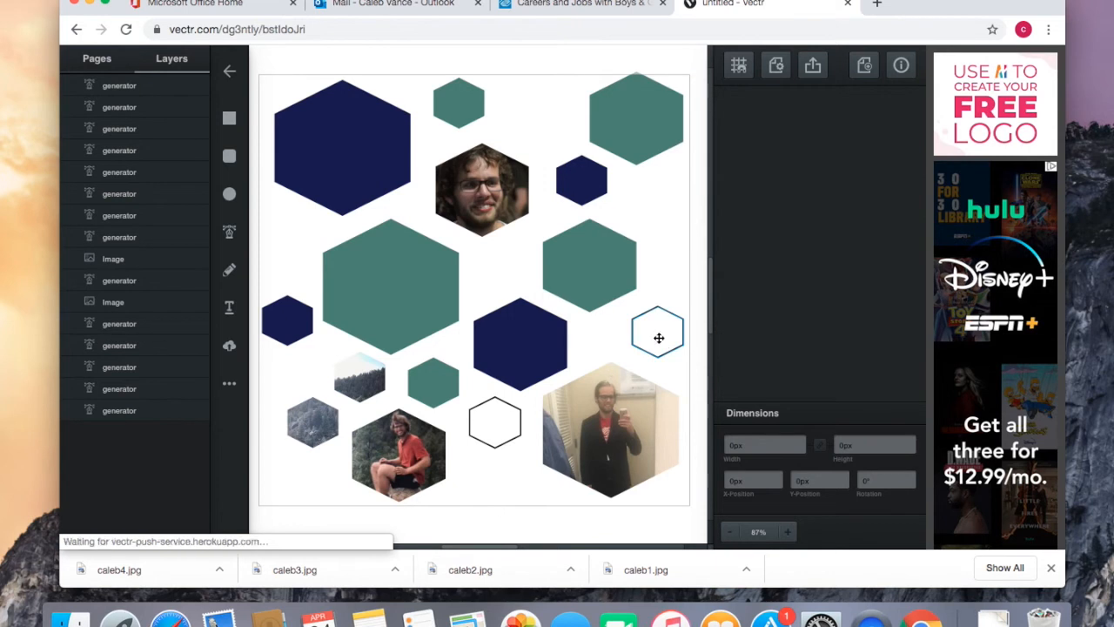
# Duplicate the white outlined hexagon beside the mirror photo and place the copy just below it
pyautogui.click(503, 436)
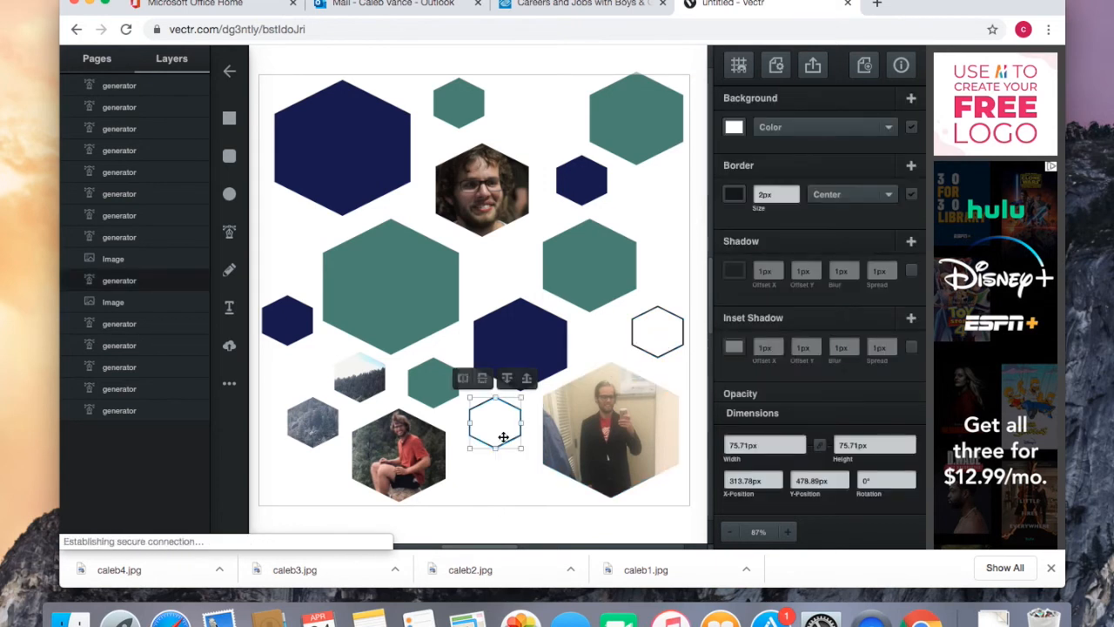
pyautogui.press('super+c')
pyautogui.press('super+v')
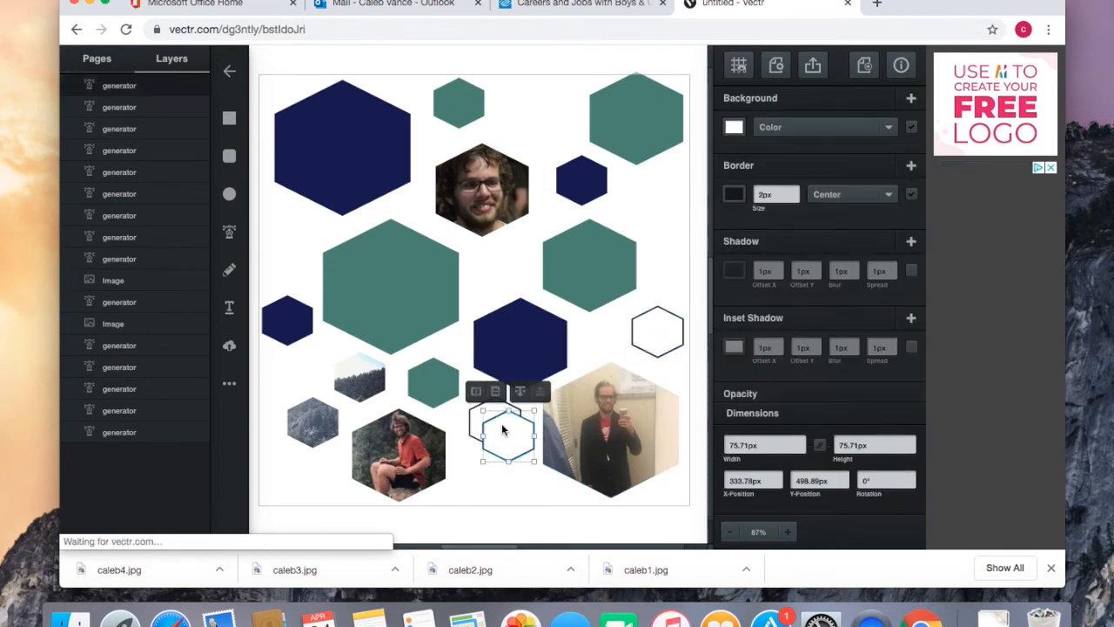
pyautogui.moveTo(514, 444); pyautogui.dragTo(491, 489)
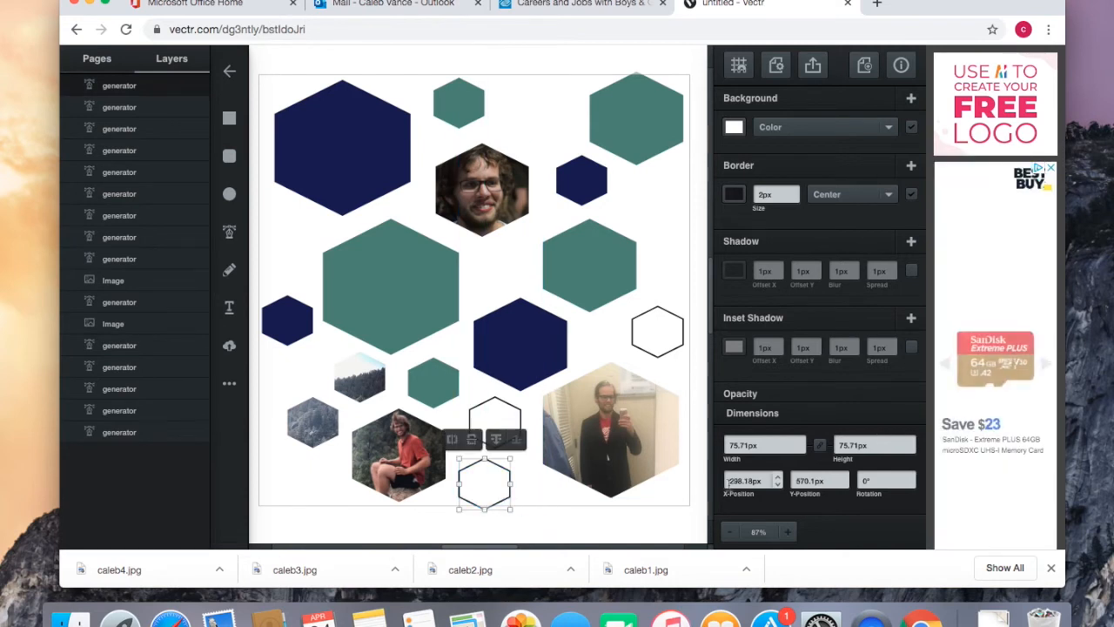
pyautogui.click(660, 224)
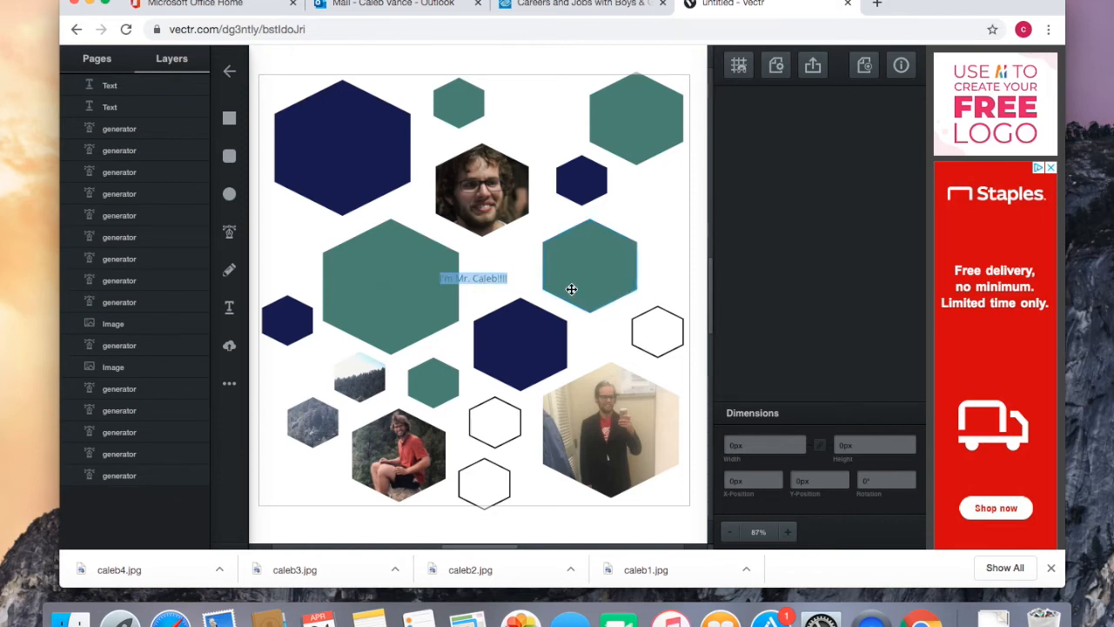
# Enlarge the greeting text to 60 px and move it across the middle hexagons
pyautogui.click(474, 278)
pyautogui.click(738, 127)
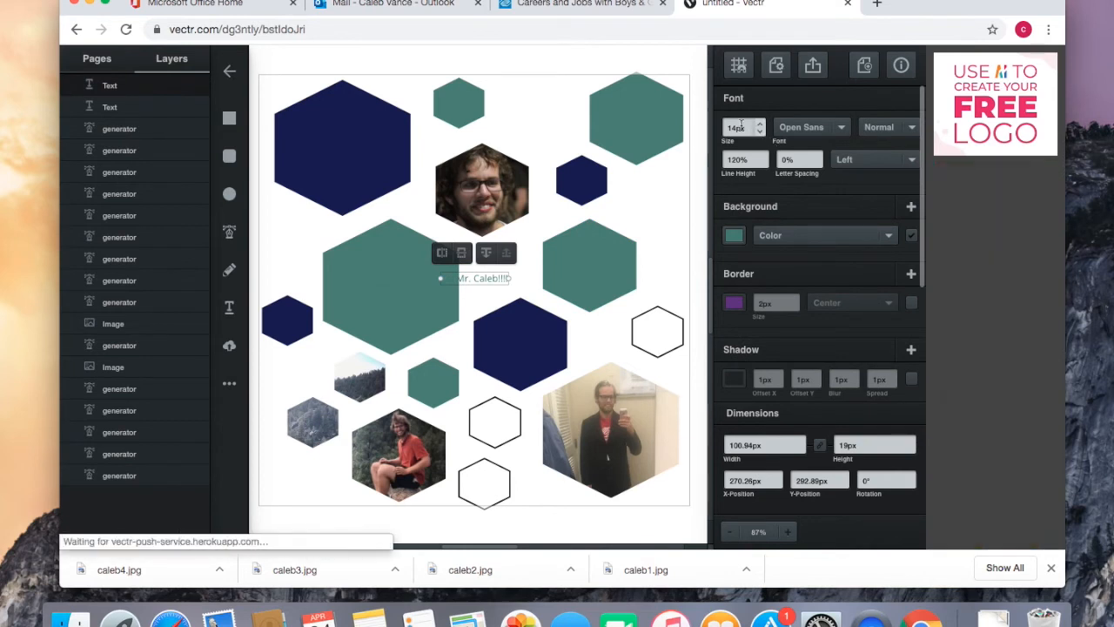
pyautogui.write('60')
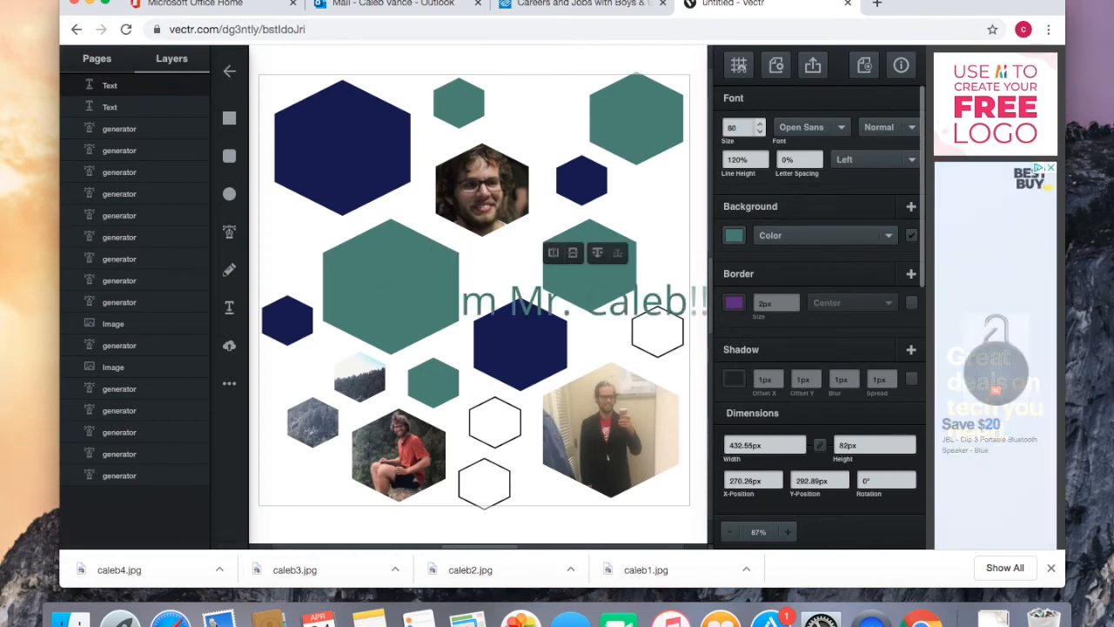
pyautogui.moveTo(649, 314); pyautogui.dragTo(521, 295)
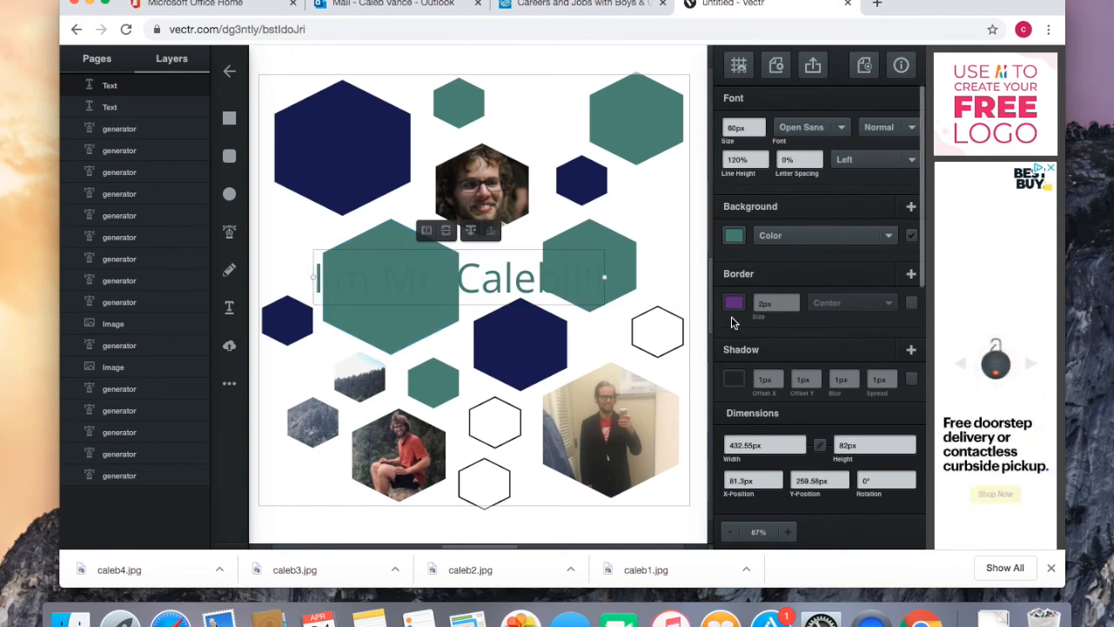
# Add a 2 px black border to the greeting text
pyautogui.click(734, 303)
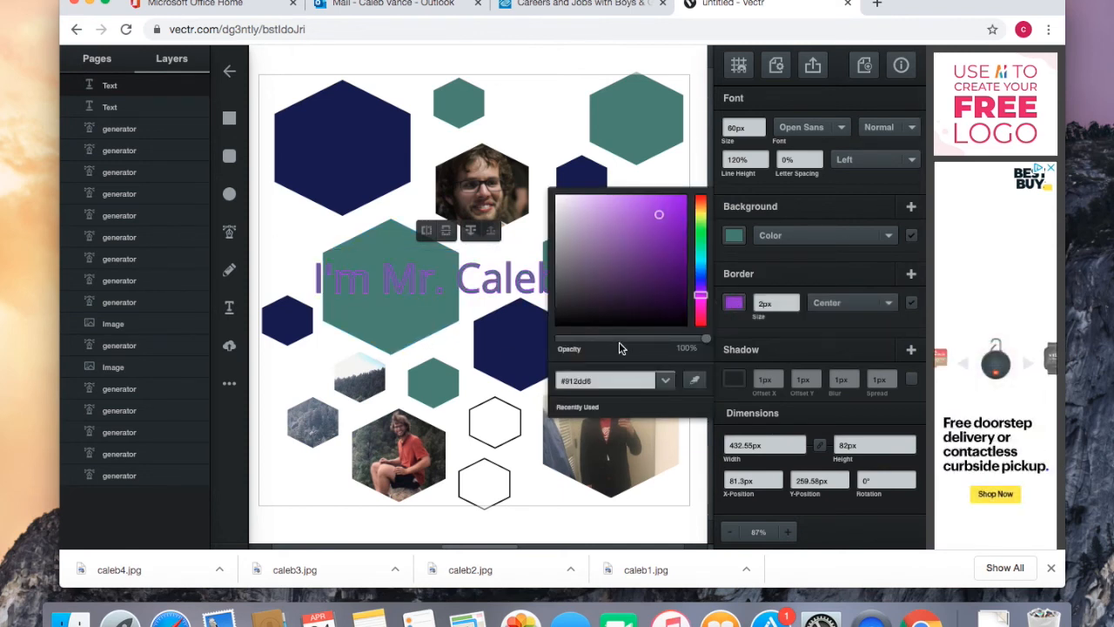
pyautogui.click(561, 326)
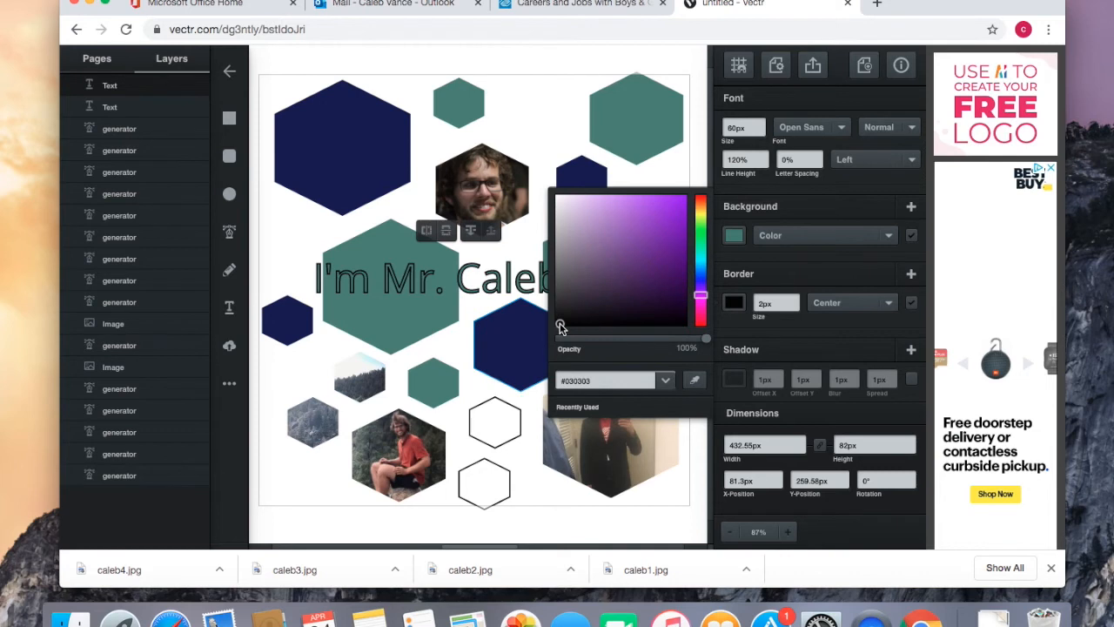
pyautogui.click(284, 388)
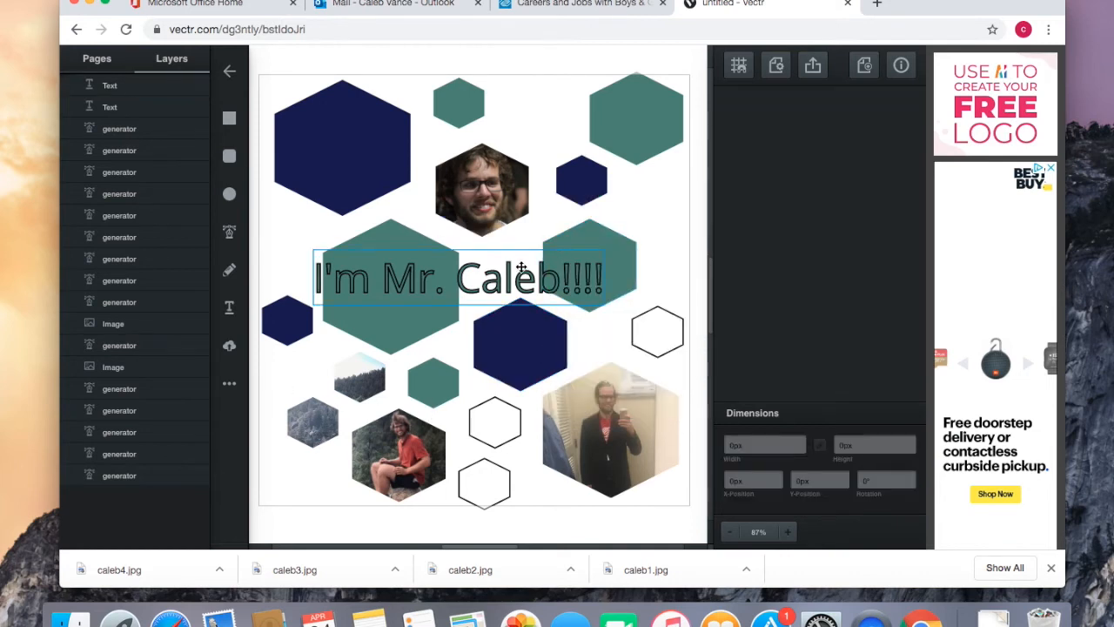
# Nudge the greeting text slightly upward and change its fill to white
pyautogui.moveTo(520, 275); pyautogui.dragTo(516, 261)
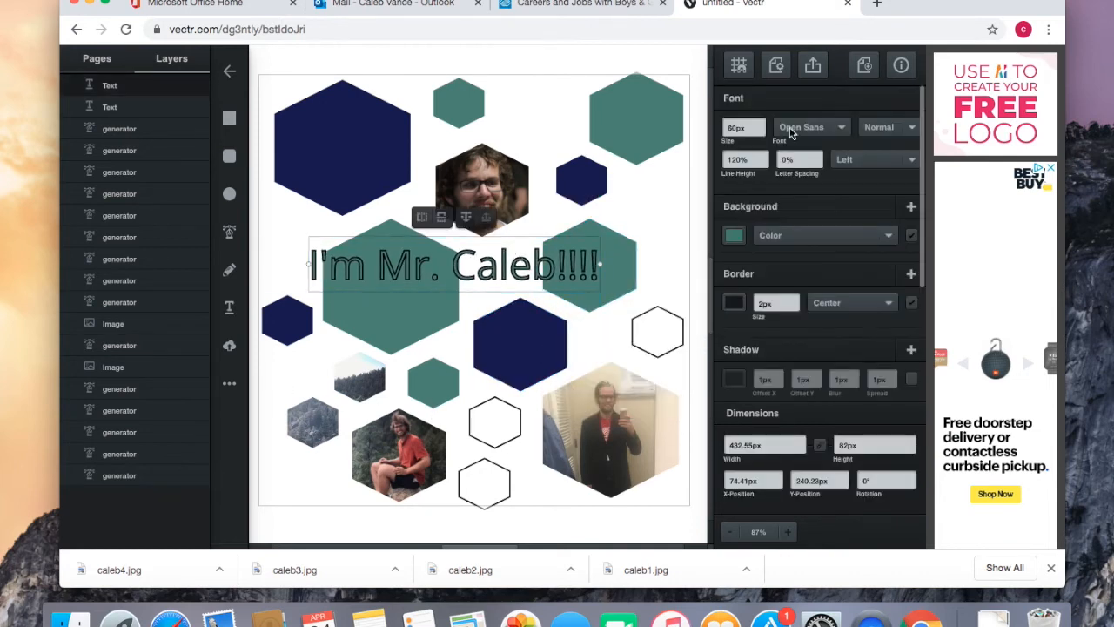
pyautogui.click(733, 236)
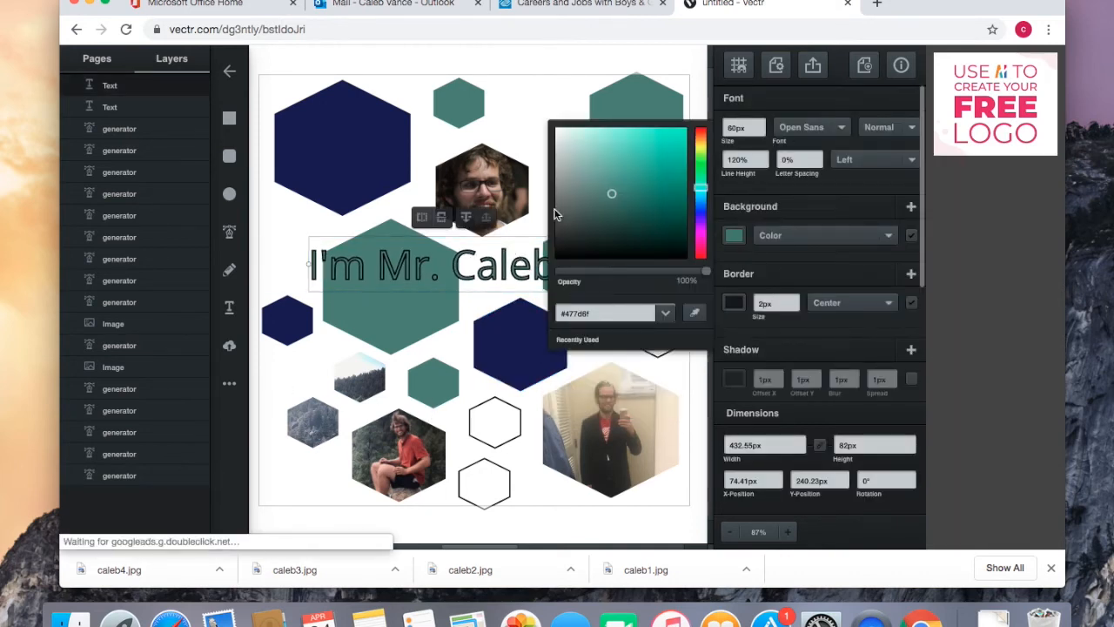
pyautogui.click(513, 119)
pyautogui.click(534, 281)
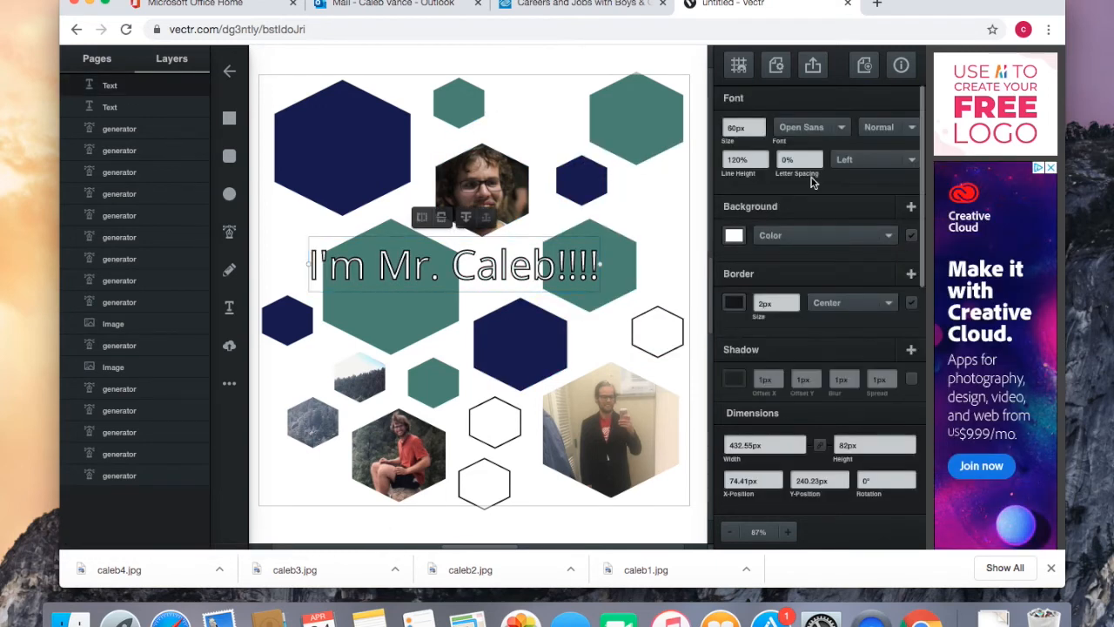
# Set the greeting text's font weight to Bold and its opacity to 98%
pyautogui.click(888, 130)
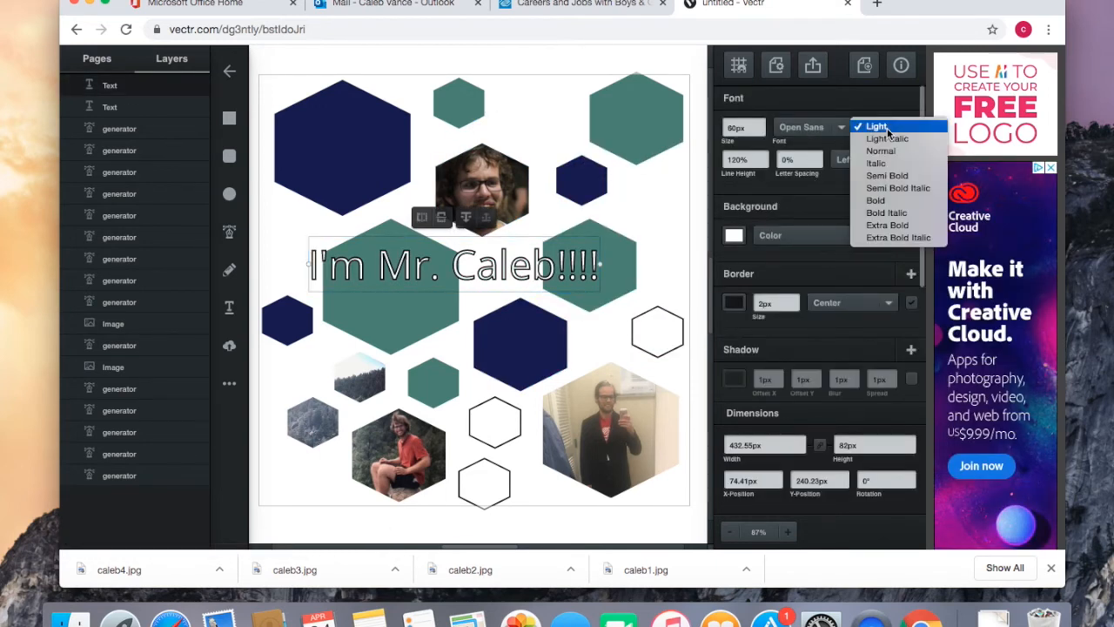
pyautogui.click(889, 201)
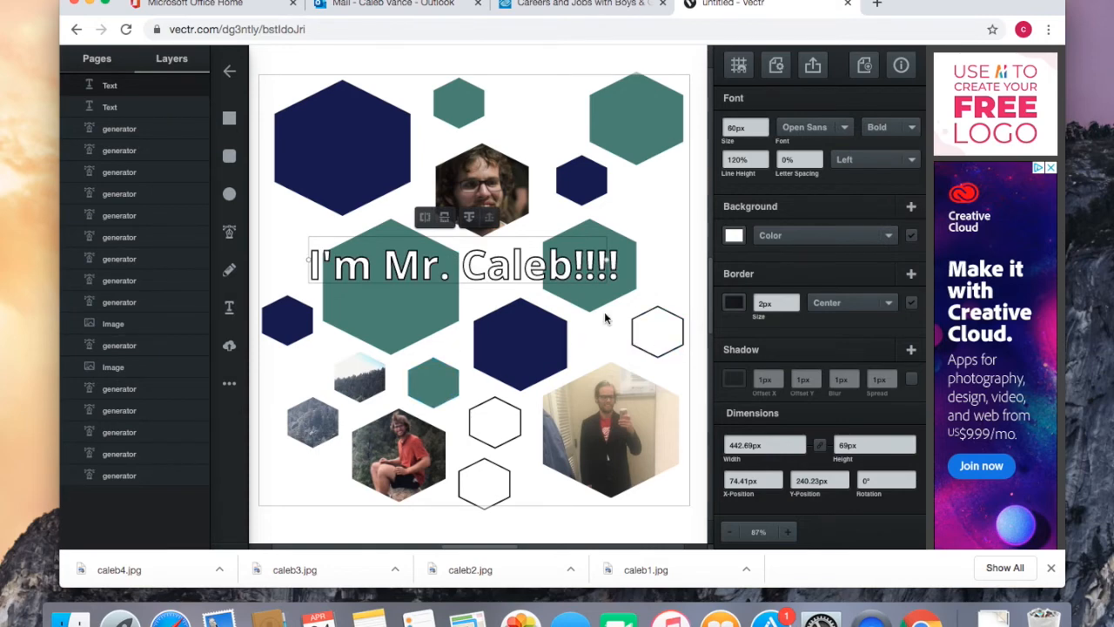
pyautogui.scroll(-3, 854, 333)
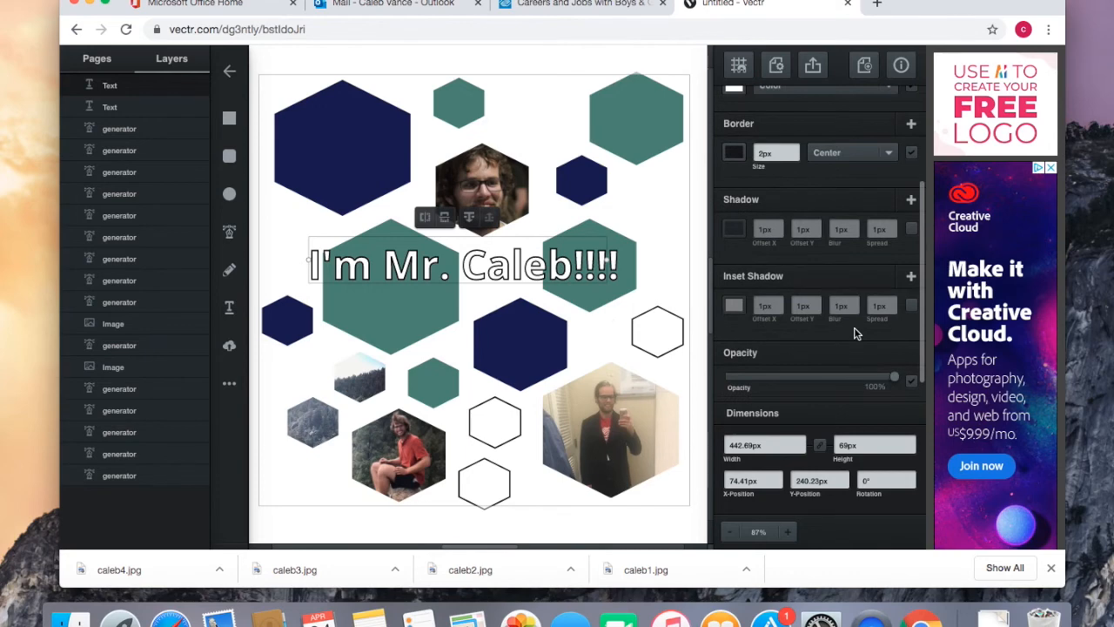
pyautogui.click(805, 349)
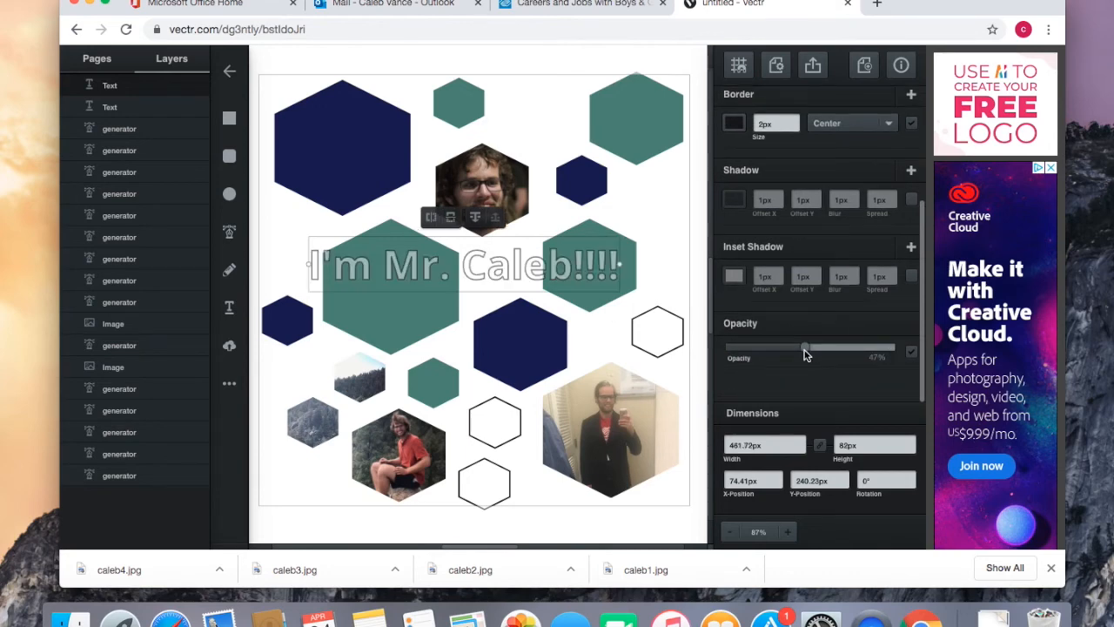
pyautogui.moveTo(807, 348); pyautogui.dragTo(890, 348)
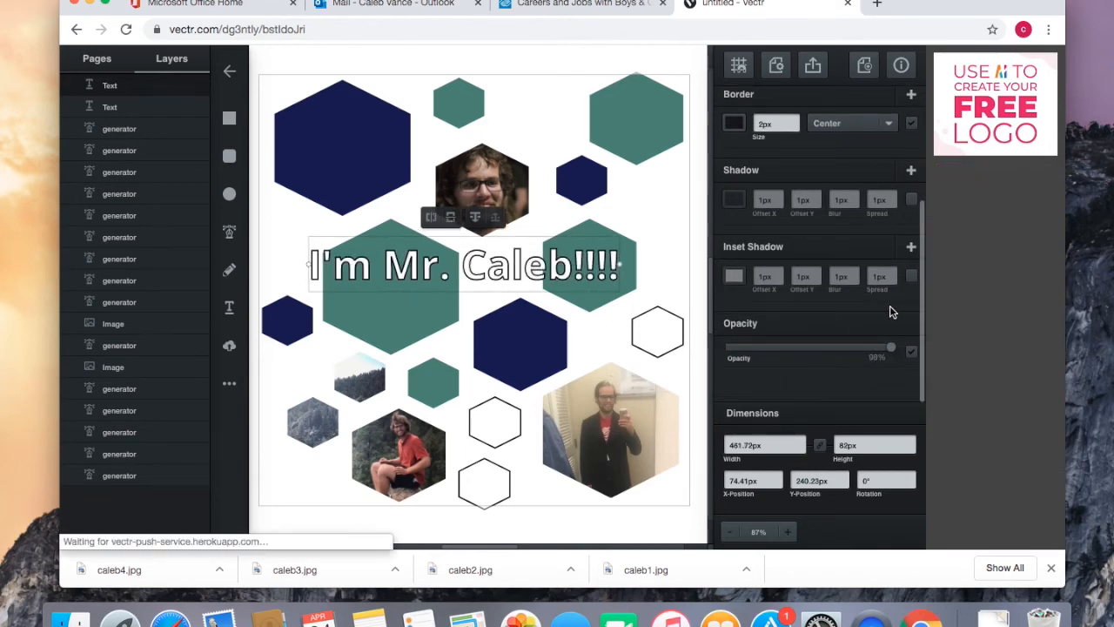
# Turn on an inset shadow with a 0 px X offset for the greeting text and move the text slightly down and right
pyautogui.click(775, 280)
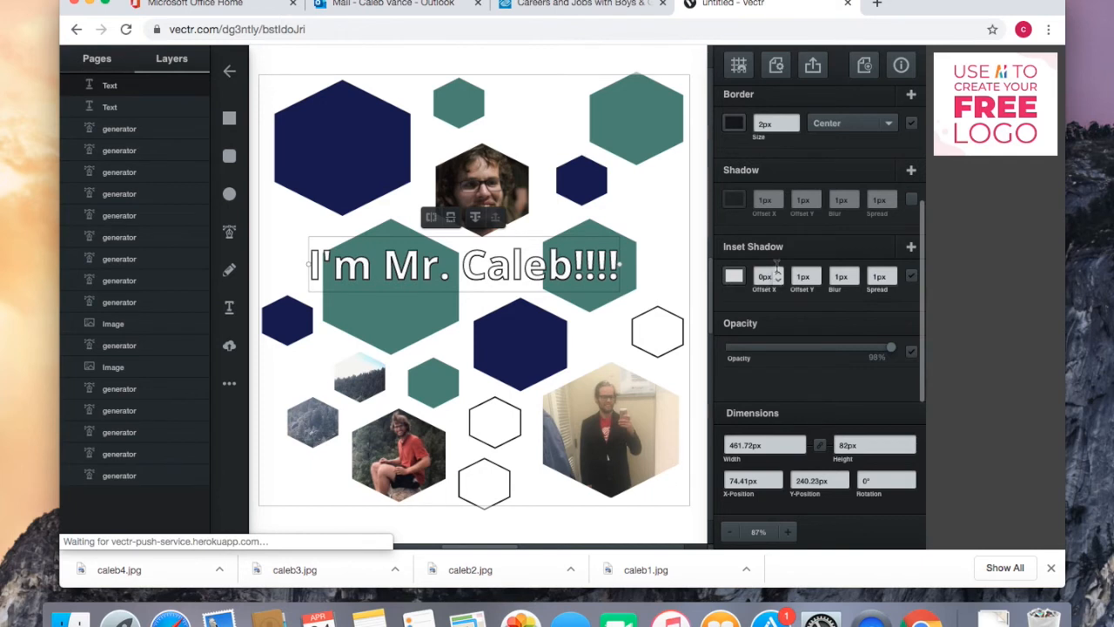
pyautogui.click(777, 273)
pyautogui.click(777, 273)
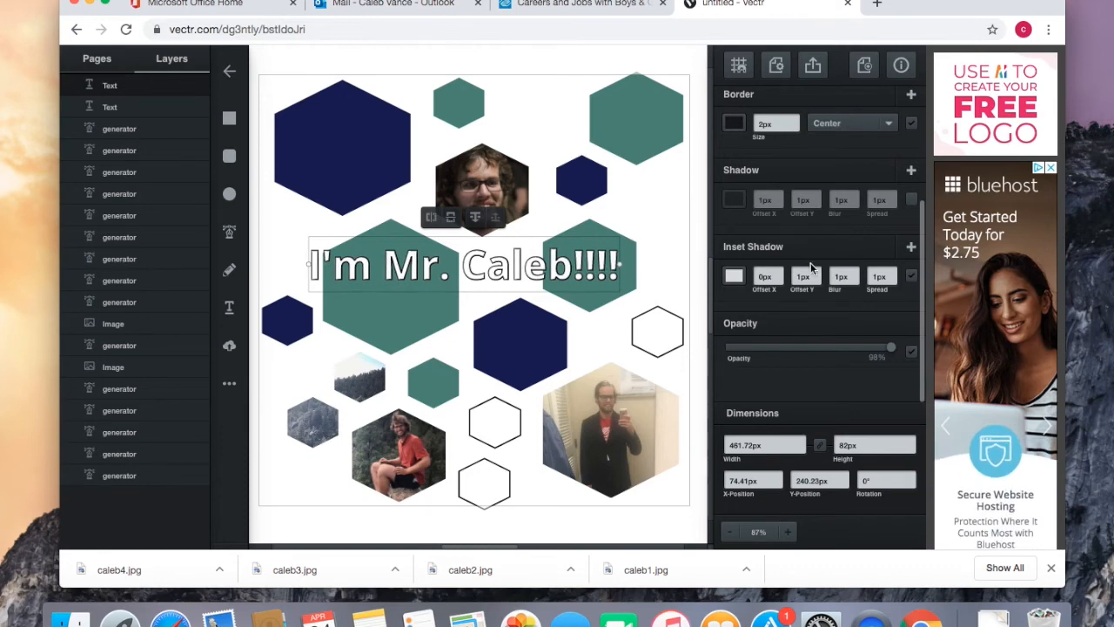
pyautogui.scroll(3, 821, 268)
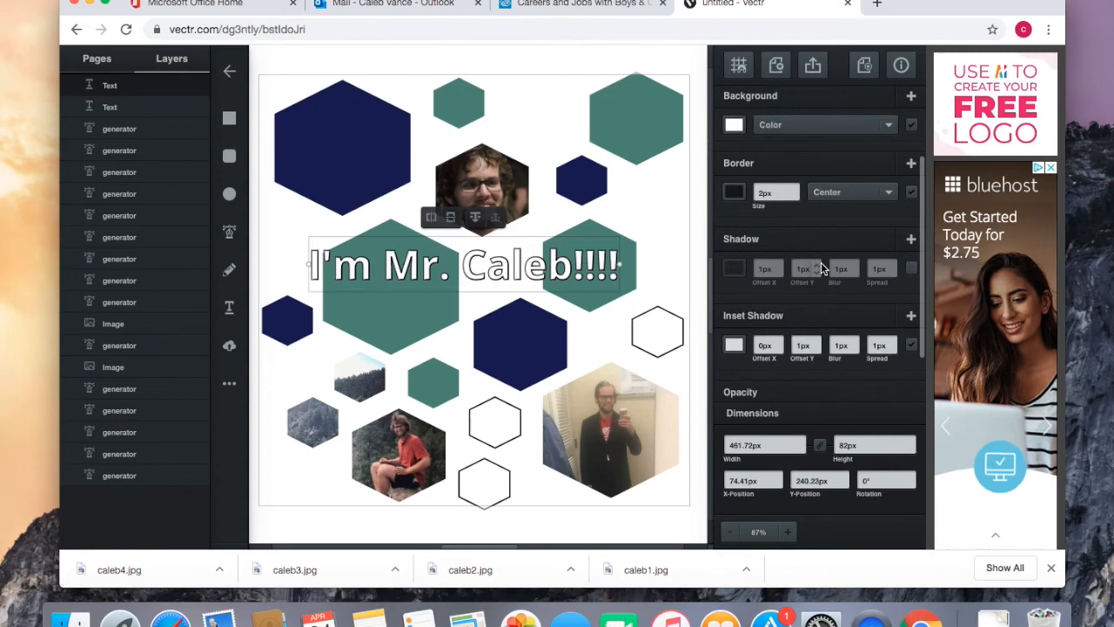
pyautogui.click(735, 344)
pyautogui.click(807, 327)
pyautogui.press('Escape')
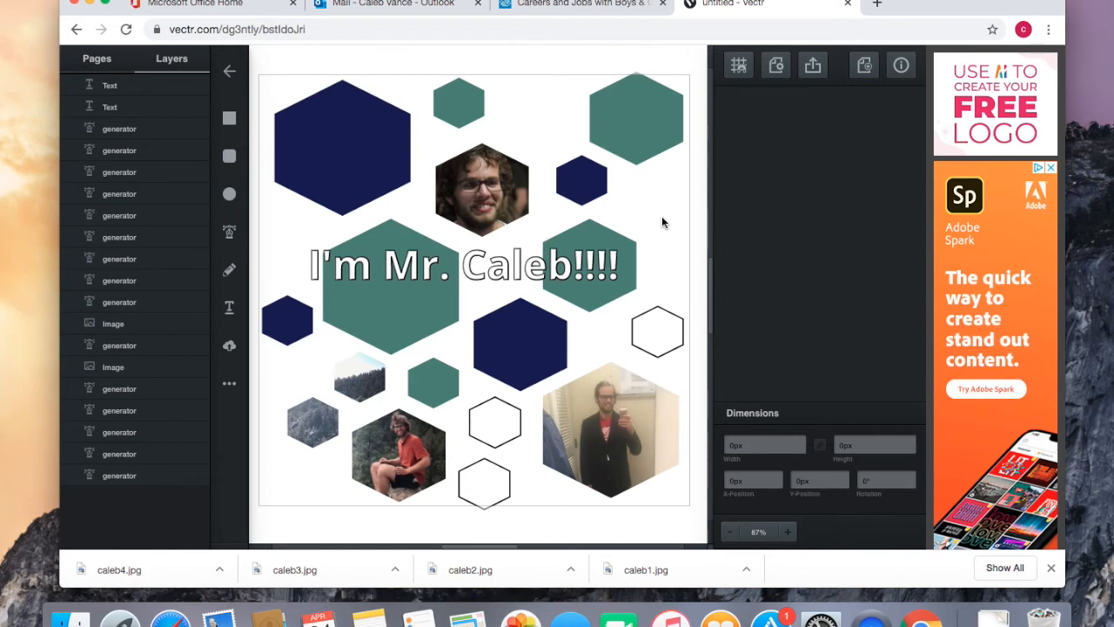
pyautogui.moveTo(482, 268); pyautogui.dragTo(512, 303)
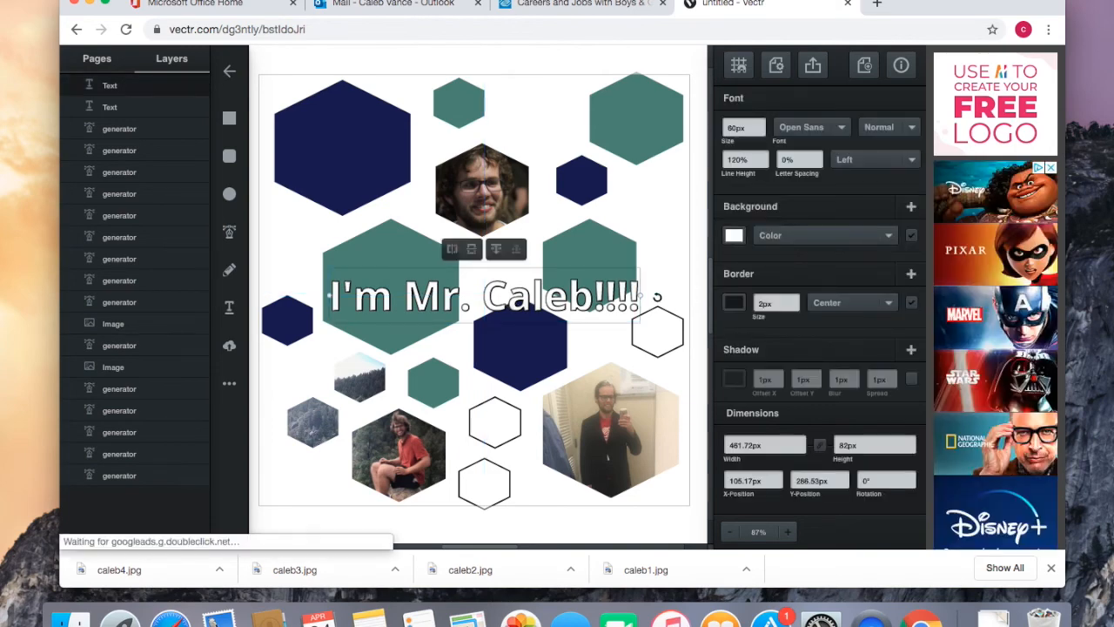
pyautogui.click(651, 233)
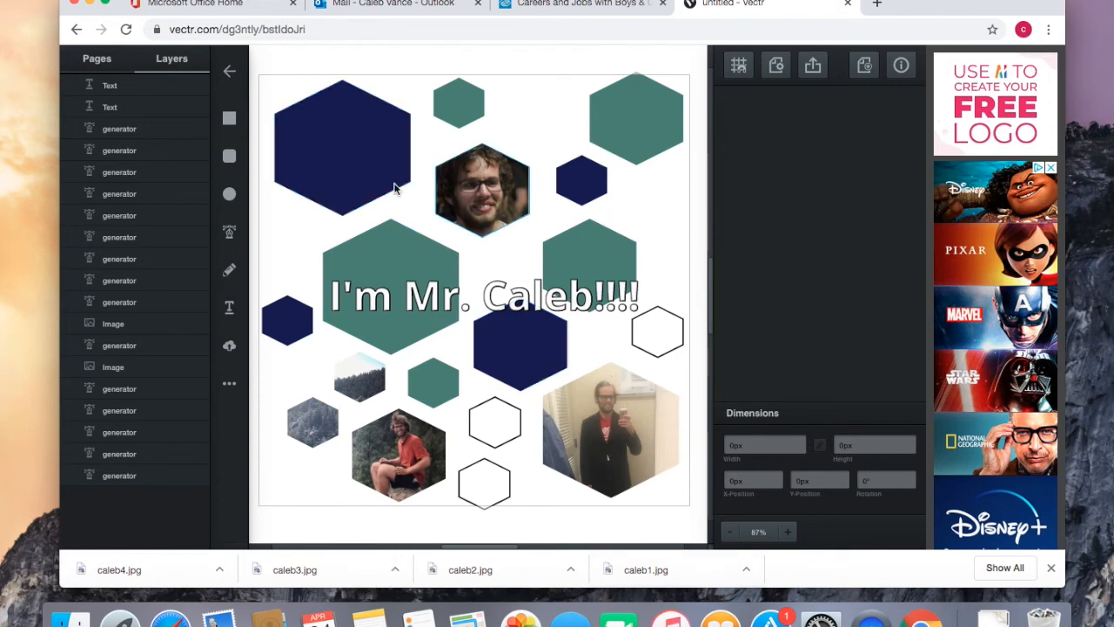
# Select the entire hexagon design with its text and delete it from the page
pyautogui.moveTo(255, 61); pyautogui.dragTo(571, 545)
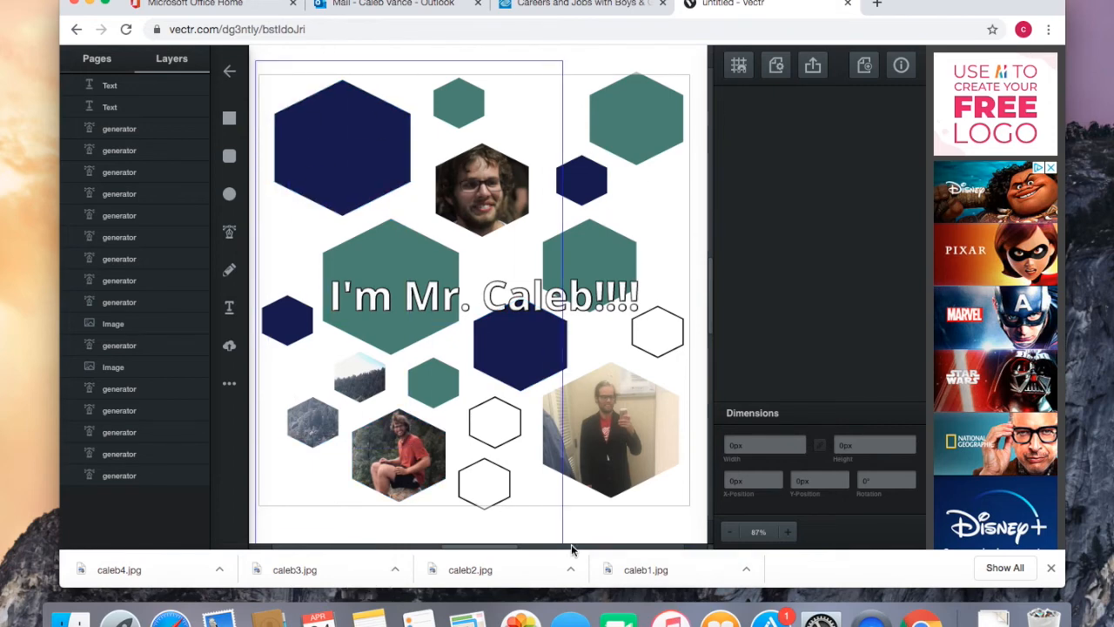
pyautogui.moveTo(715, 533); pyautogui.dragTo(679, 527)
pyautogui.press('Delete')
# Add an X shape about 147 px wide and place a duplicate interlocking with its right side
pyautogui.click(229, 384)
pyautogui.click(351, 346)
pyautogui.click(360, 187)
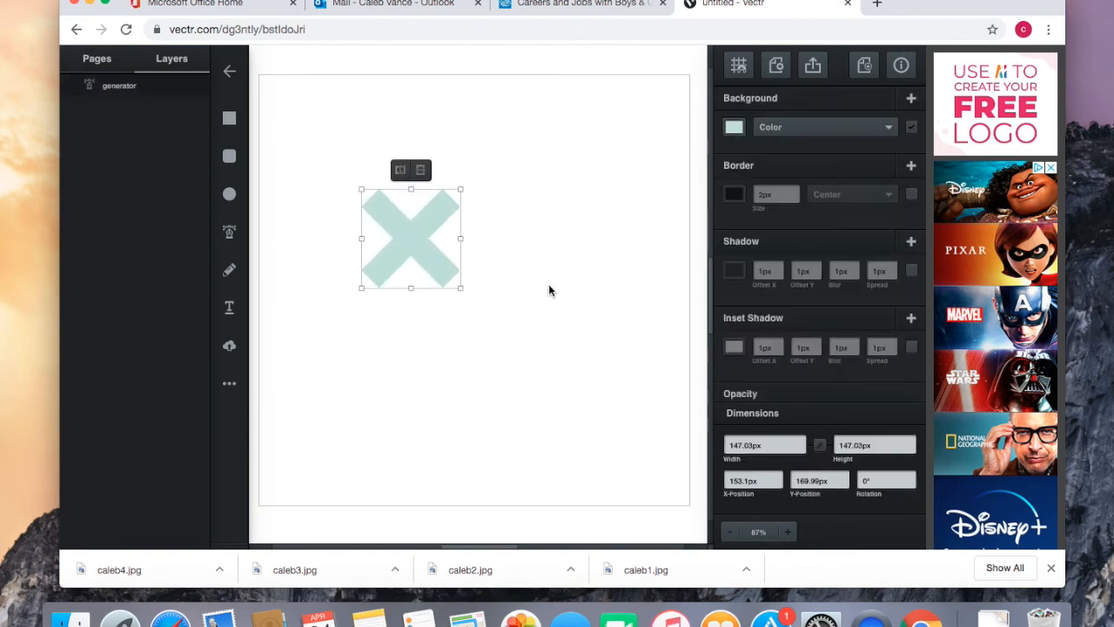
pyautogui.press('super+v')
pyautogui.moveTo(432, 250); pyautogui.dragTo(503, 259)
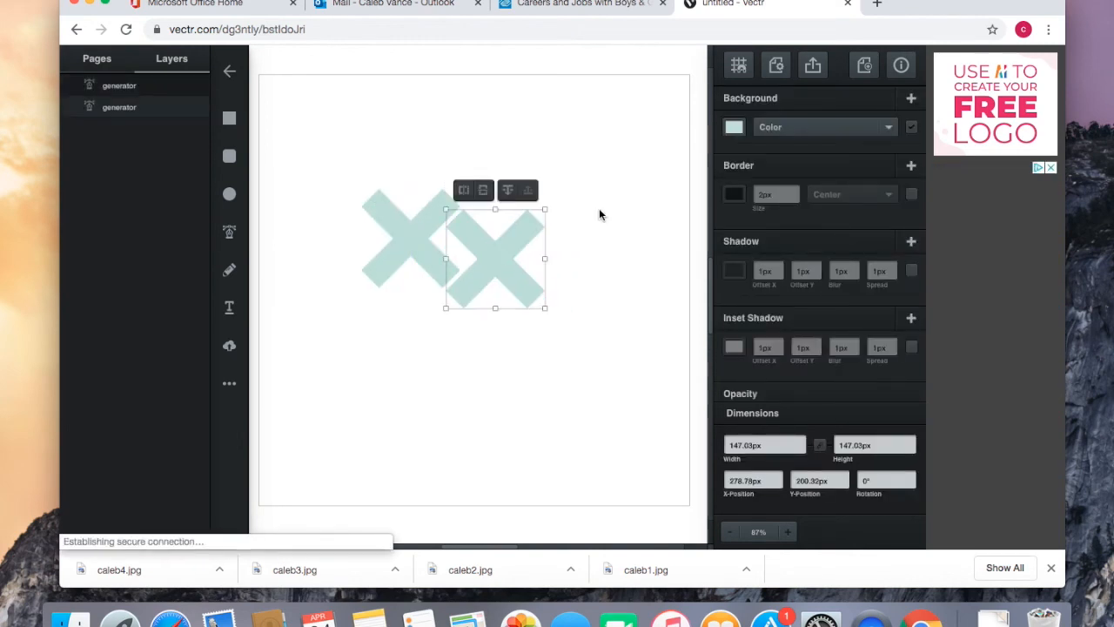
# Duplicate the pair of X shapes and fit the copy beneath the original pair
pyautogui.moveTo(319, 154); pyautogui.dragTo(627, 338)
pyautogui.press('super+c')
pyautogui.press('super+v')
pyautogui.moveTo(529, 275); pyautogui.dragTo(489, 345)
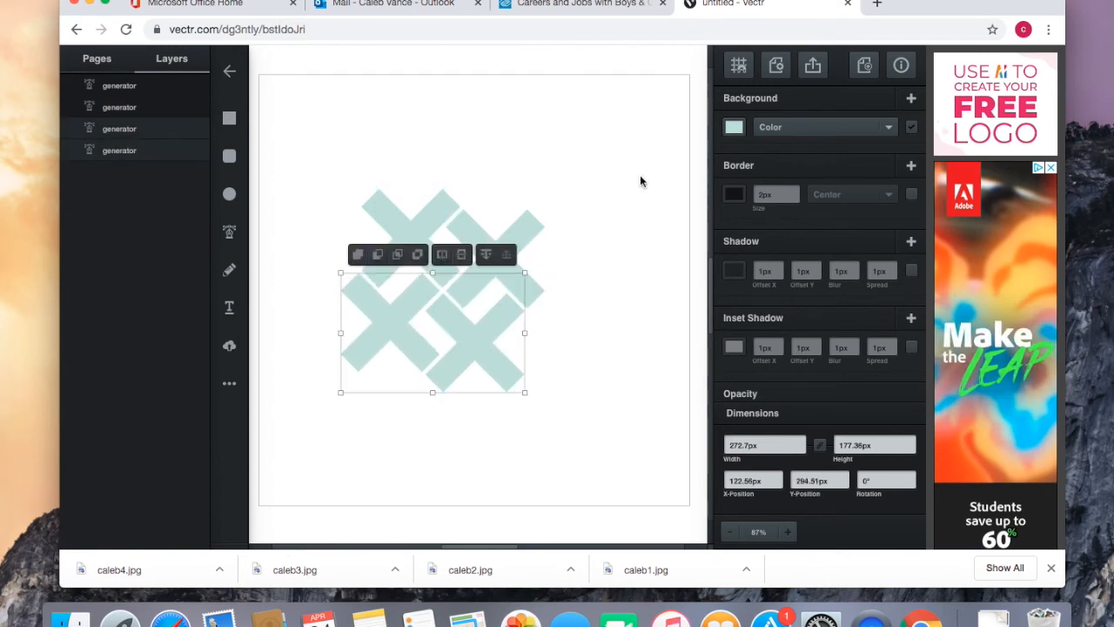
# Duplicate all four X shapes and interlock the copied group with their right side
pyautogui.moveTo(311, 166); pyautogui.dragTo(604, 480)
pyautogui.press('super+c')
pyautogui.press('super+v')
pyautogui.moveTo(512, 333); pyautogui.dragTo(666, 366)
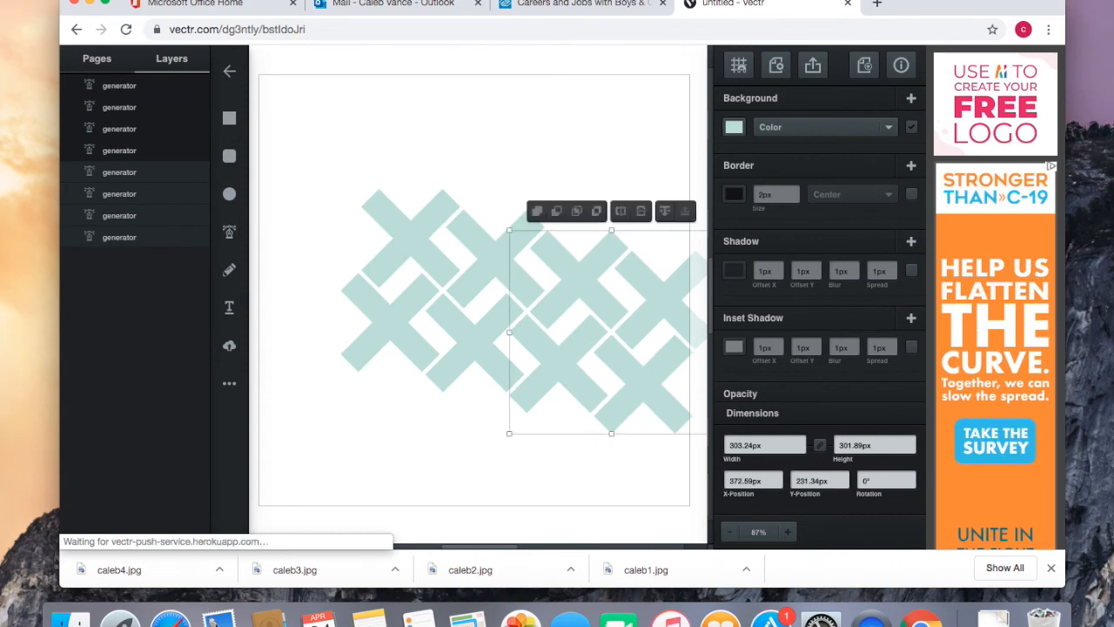
# Undo the group duplications back to the first two X shapes
pyautogui.press('super+z')
pyautogui.press('super+z')
pyautogui.press('super+z')
pyautogui.press('super+z')
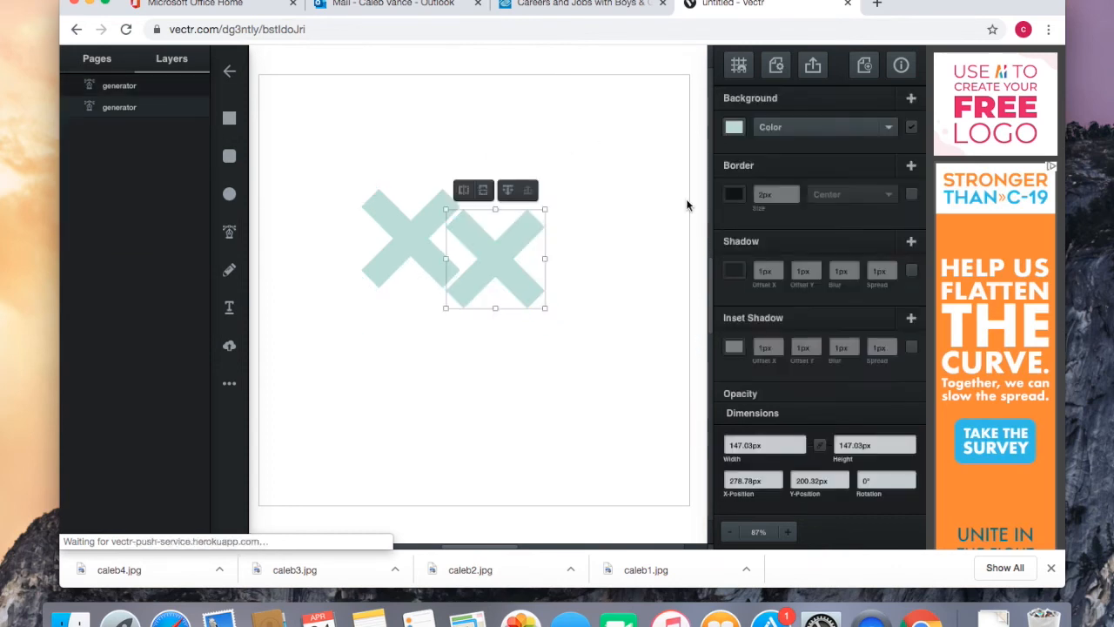
# Recolour the second X shape's fill to dark blue
pyautogui.click(733, 127)
pyautogui.click(699, 148)
pyautogui.click(671, 136)
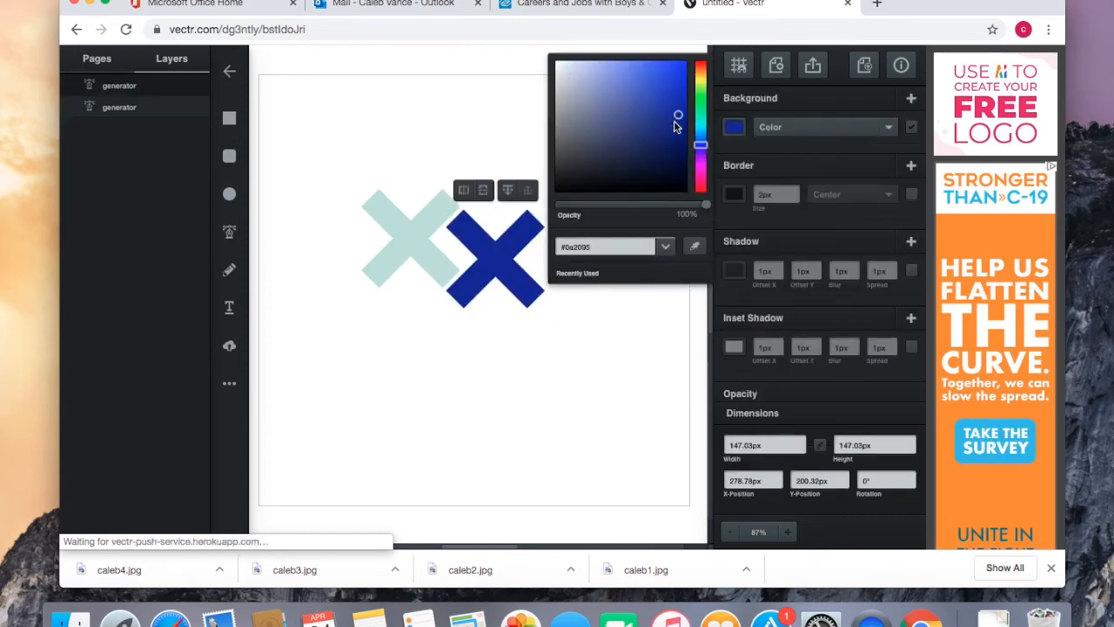
# Recolour the second X shape's fill from the picker to a golden tan
pyautogui.click(703, 95)
pyautogui.click(700, 76)
pyautogui.click(666, 104)
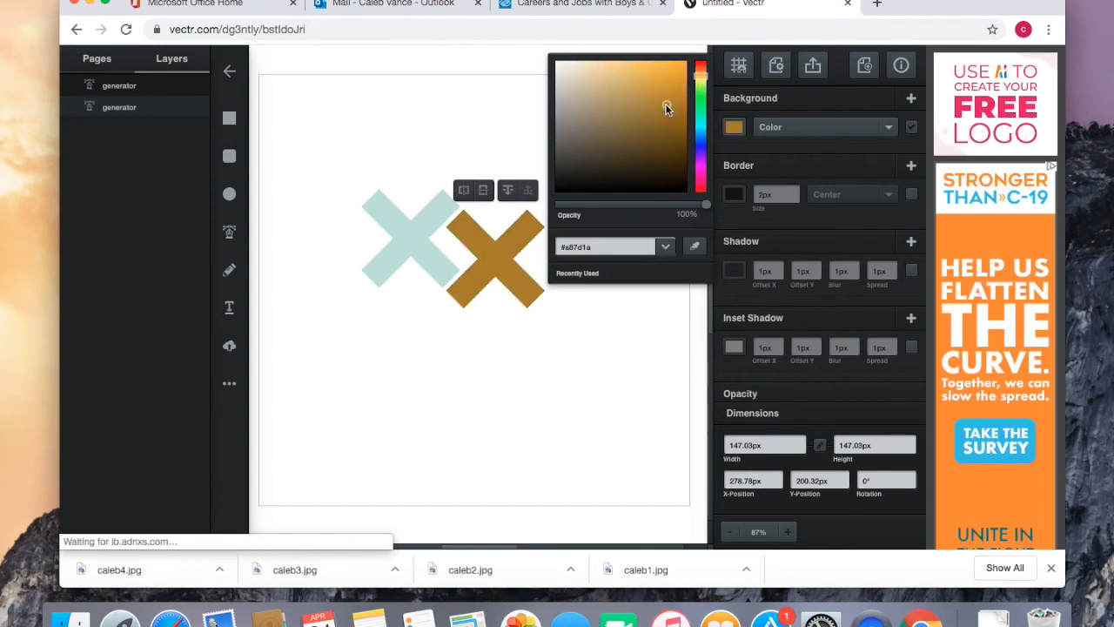
pyautogui.click(613, 103)
pyautogui.click(555, 437)
# Duplicate the pair of X shapes beneath itself, and interlock a copy of all four at their lower left
pyautogui.moveTo(316, 154); pyautogui.dragTo(579, 340)
pyautogui.press('super+d')
pyautogui.moveTo(496, 271); pyautogui.dragTo(561, 377)
pyautogui.press('super+a')
pyautogui.press('super+d')
pyautogui.moveTo(548, 252); pyautogui.dragTo(401, 318)
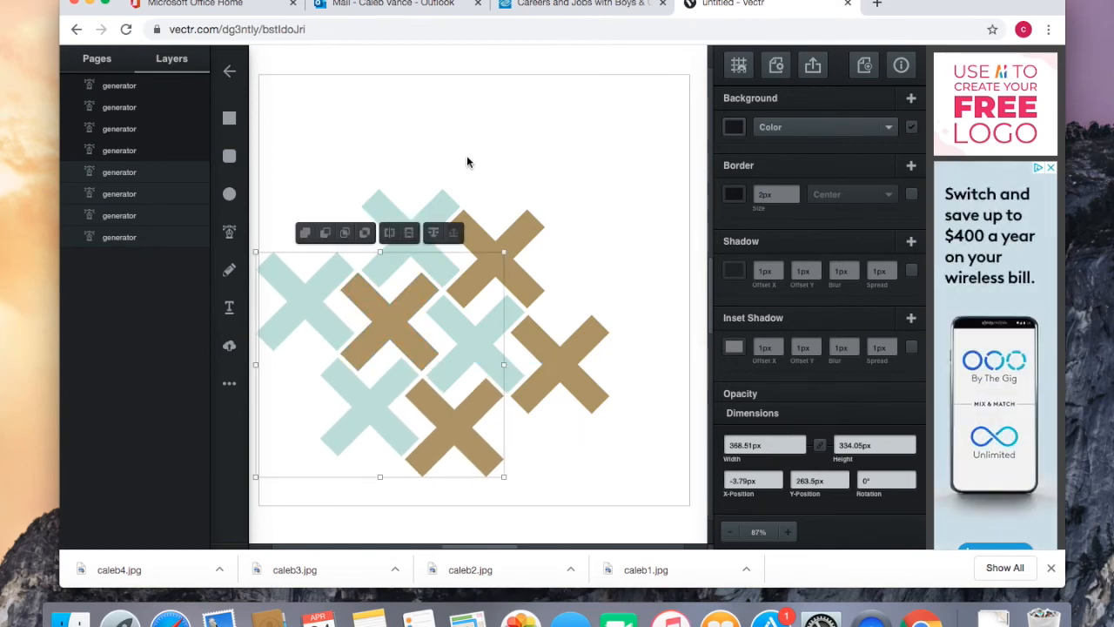
# Duplicate all eight X shapes, interlock the copy at the group's upper right and nudge it left into alignment
pyautogui.press('super+a')
pyautogui.press('super+d')
pyautogui.moveTo(517, 261); pyautogui.dragTo(470, 209)
pyautogui.press('Left')
pyautogui.press('Left')
pyautogui.press('Left')
pyautogui.press('Left')
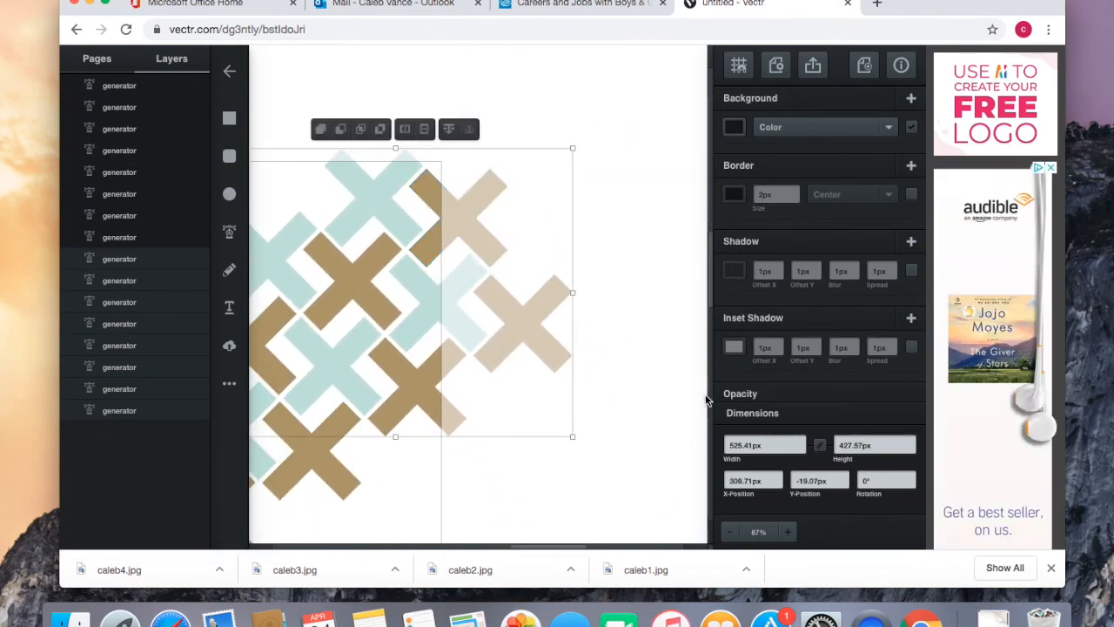
# Copy the whole X pattern, interlock the copy above the original, and shift everything down to cover the page
pyautogui.click(629, 410)
pyautogui.hscroll(-5, 562, 410)
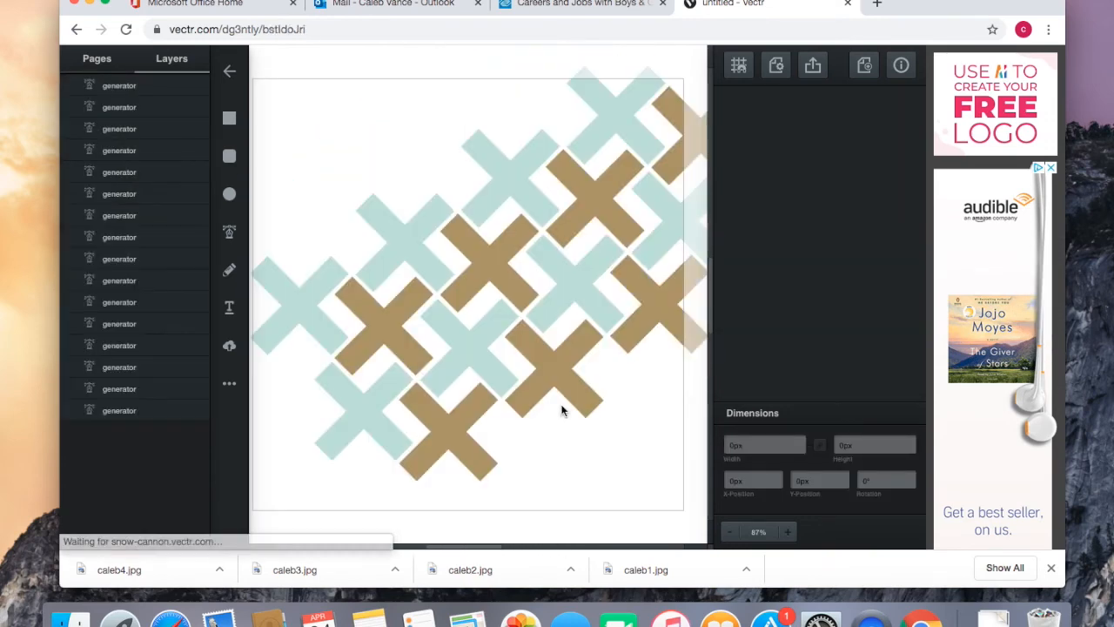
pyautogui.click(729, 530)
pyautogui.scroll(2, 581, 399)
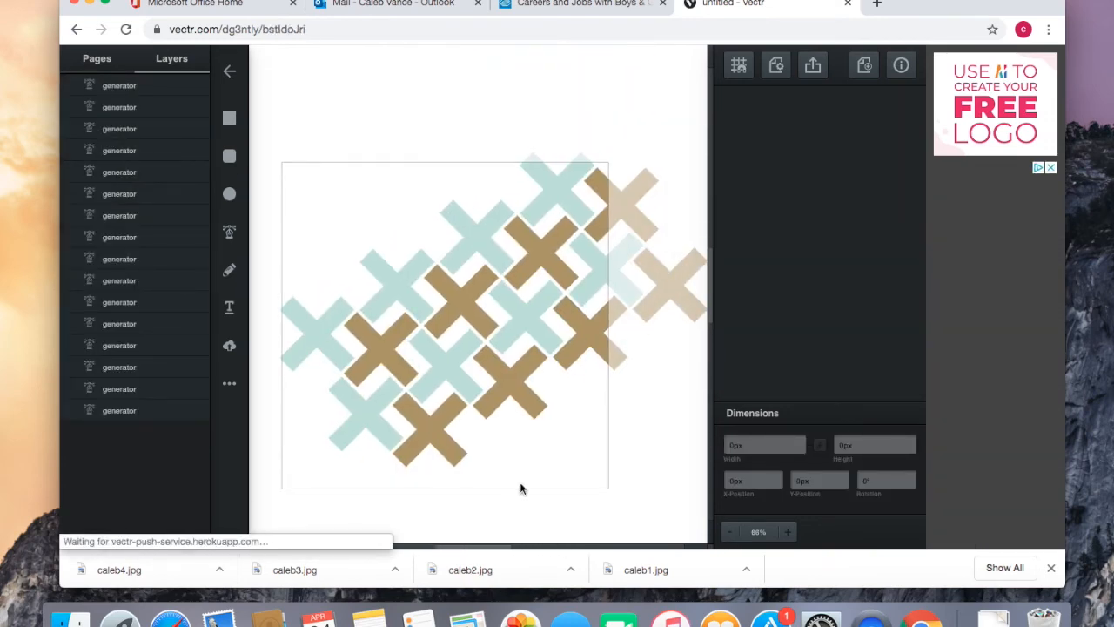
pyautogui.press('super+a')
pyautogui.press('super+c')
pyautogui.press('super+v')
pyautogui.moveTo(533, 396); pyautogui.dragTo(425, 220)
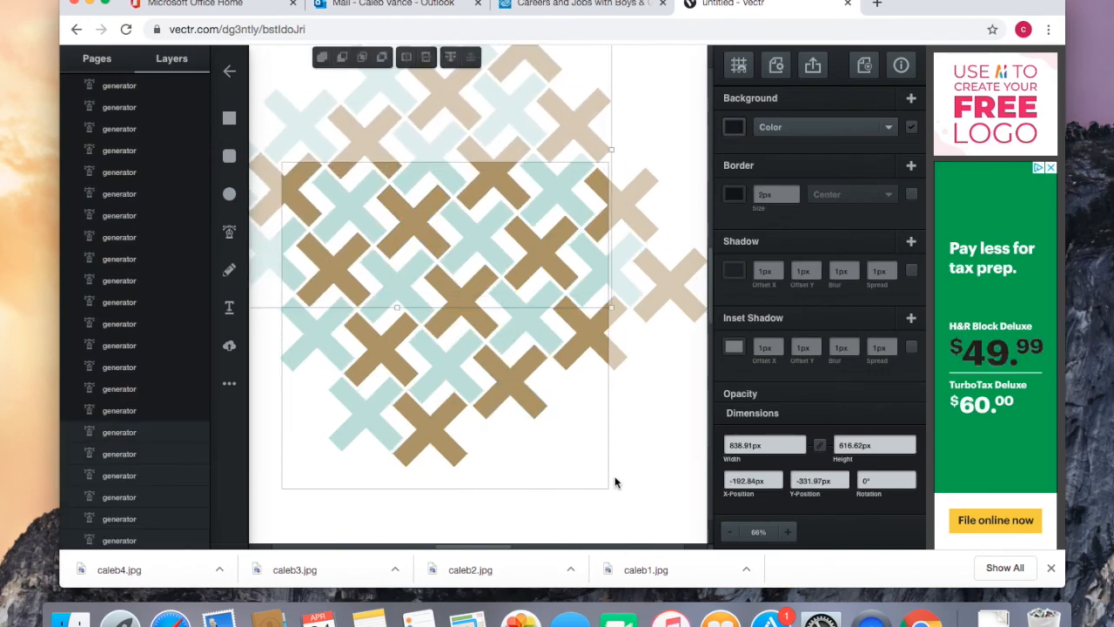
pyautogui.press('super+a')
pyautogui.moveTo(518, 395); pyautogui.dragTo(504, 477)
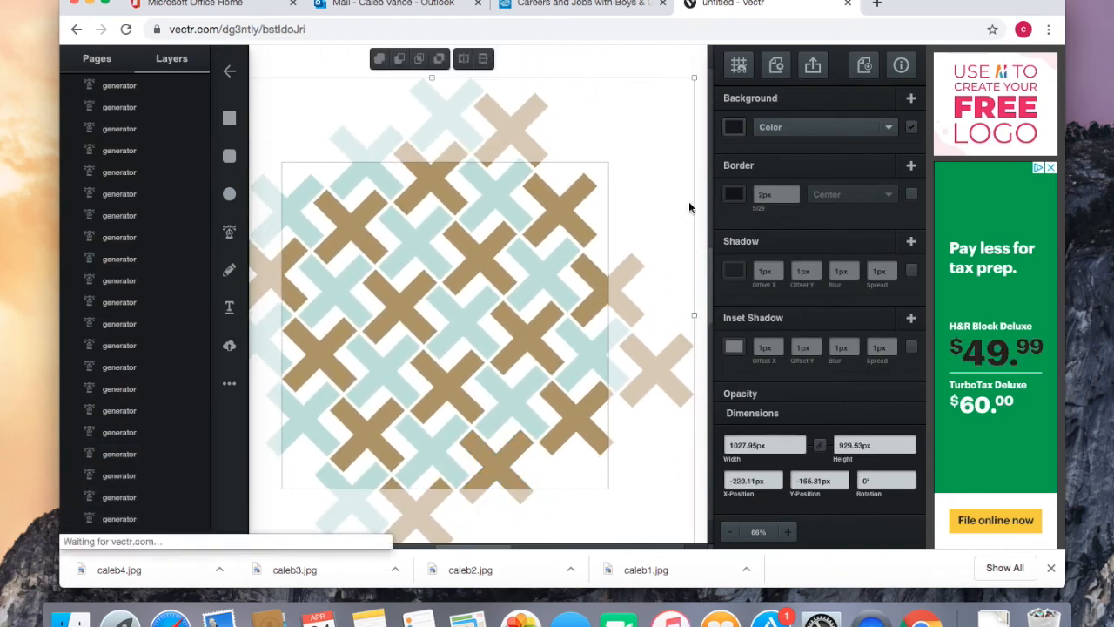
# Recolour two tan X shapes near the centre dark grey, sampling the first one's colour for the second
pyautogui.click(483, 258)
pyautogui.click(734, 127)
pyautogui.click(568, 154)
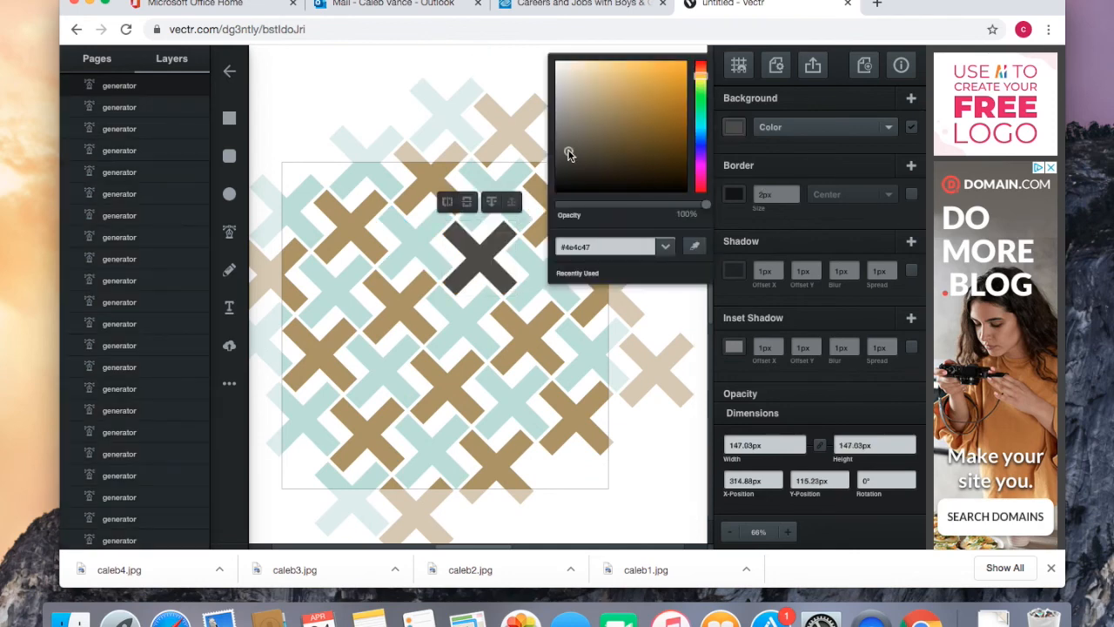
pyautogui.click(385, 372)
pyautogui.click(734, 127)
pyautogui.click(694, 247)
pyautogui.click(468, 254)
pyautogui.click(632, 247)
# Fill the tan X right of centre with the close-up portrait photo from Downloads as its background image
pyautogui.click(527, 338)
pyautogui.click(756, 128)
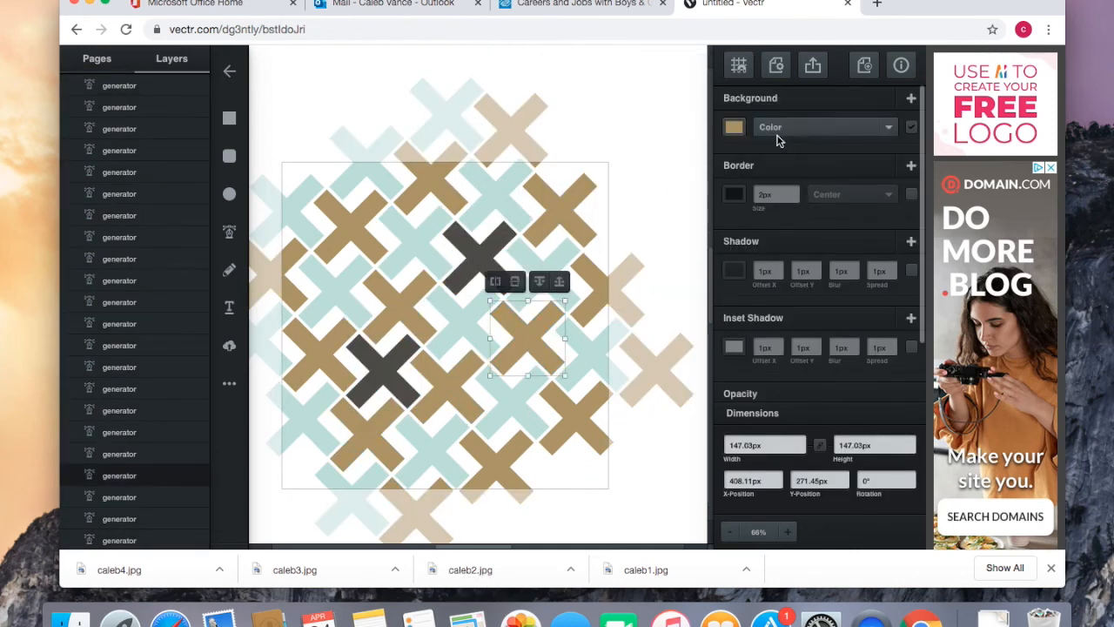
pyautogui.click(777, 139)
pyautogui.scroll(5, 582, 298)
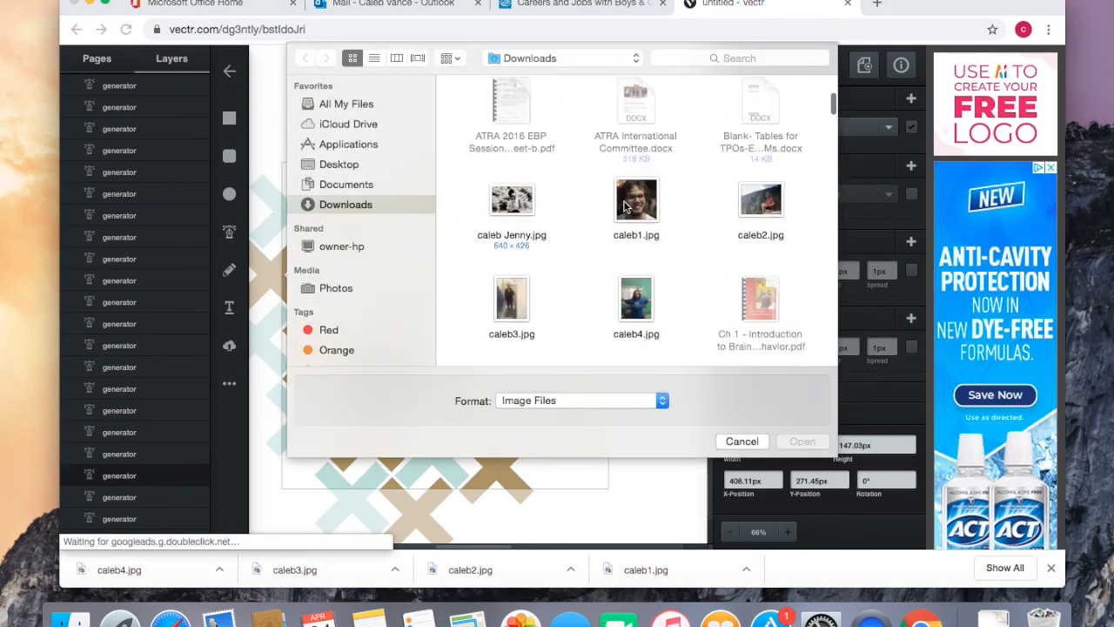
pyautogui.doubleClick(621, 207)
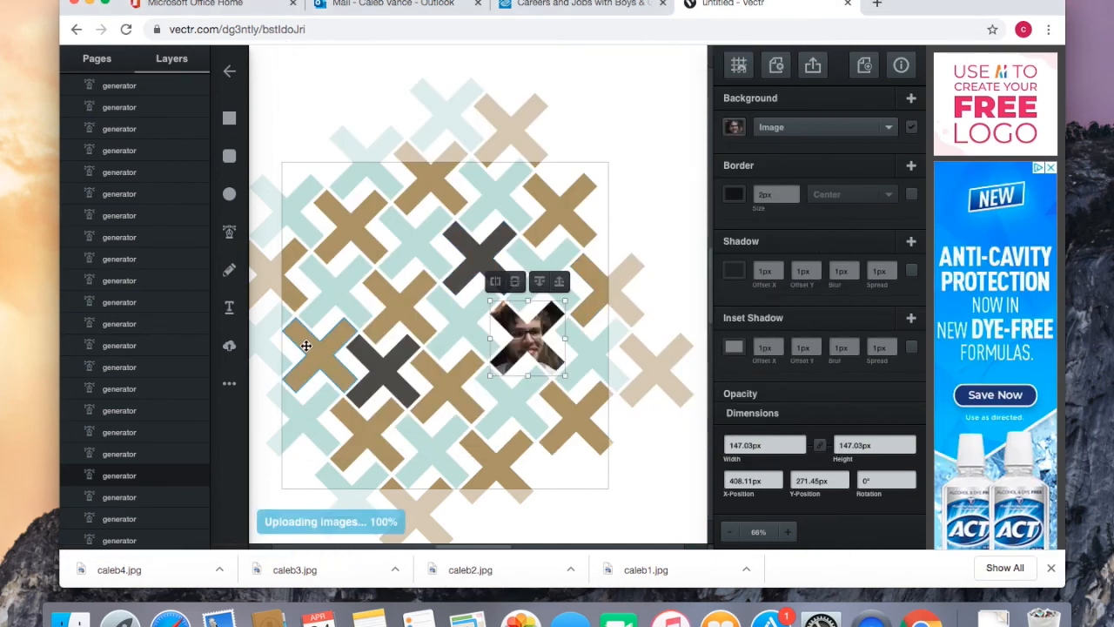
# Delete the entire X pattern from the page
pyautogui.click(682, 138)
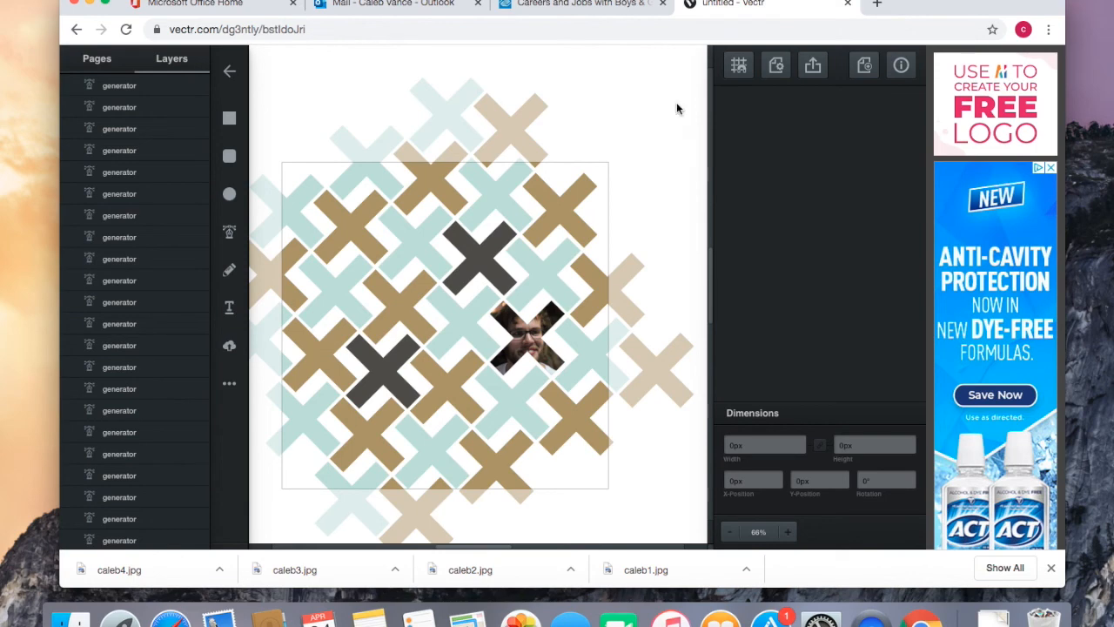
pyautogui.press('super+a')
pyautogui.press('Delete')
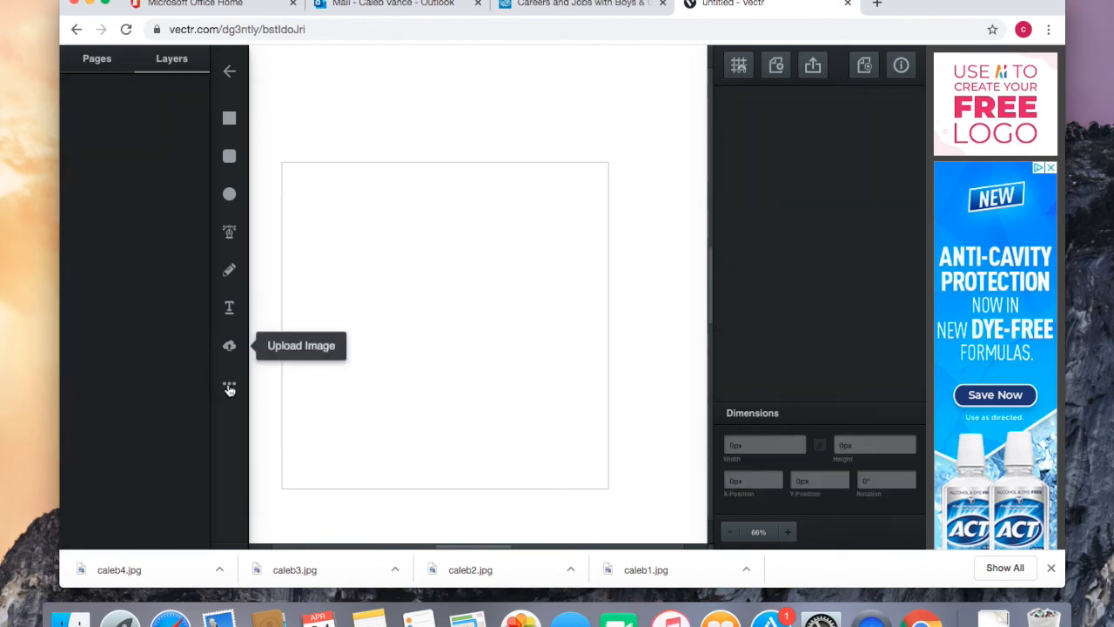
# Draw a tan check mark shape near the middle of the page and duplicate it
pyautogui.click(229, 382)
pyautogui.click(459, 431)
pyautogui.moveTo(436, 350)
pyautogui.mouseDown()
pyautogui.moveTo(500, 427)
pyautogui.moveTo(462, 361)
pyautogui.moveTo(473, 253)
pyautogui.mouseUp()
pyautogui.press('super+c')
pyautogui.press('super+v')
# Duplicate the check marks repeatedly to extend the nested vertical stack, and reposition the whole stack
pyautogui.press('super+a')
pyautogui.press('super+c')
pyautogui.press('super+v')
pyautogui.press('super+v')
pyautogui.press('super+a')
pyautogui.press('super+c')
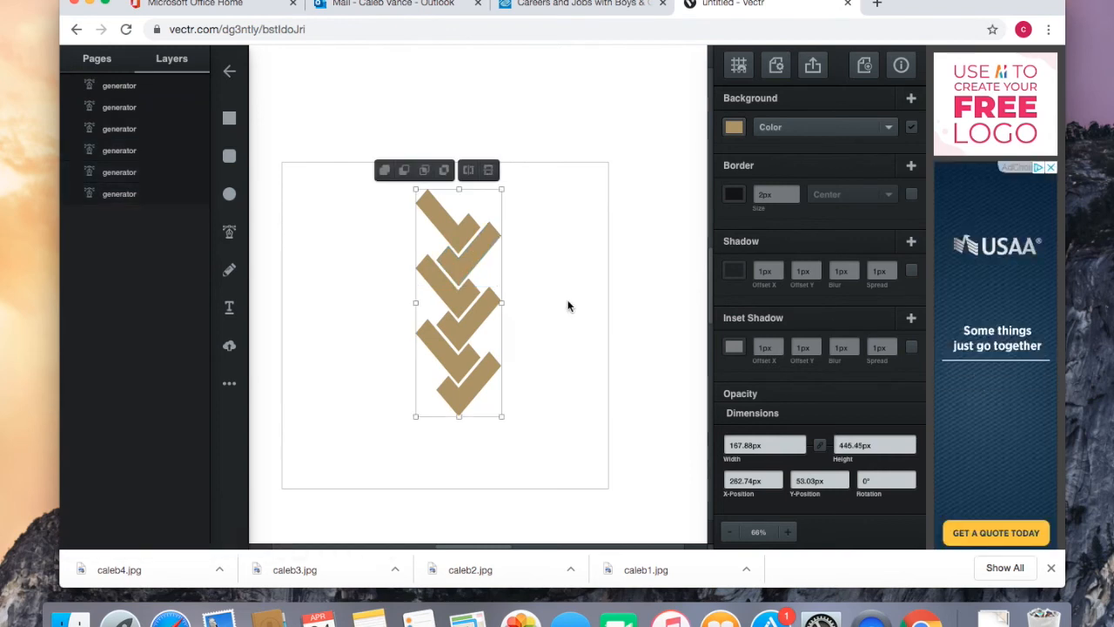
pyautogui.press('super+v')
pyautogui.moveTo(478, 391); pyautogui.dragTo(468, 446)
pyautogui.press('super+a')
pyautogui.moveTo(476, 281)
pyautogui.mouseDown()
pyautogui.moveTo(472, 131)
pyautogui.moveTo(464, 301)
pyautogui.moveTo(465, 274)
pyautogui.mouseUp()
pyautogui.scroll(2, 564, 238)
# Undo the check mark duplications back to the first pair
pyautogui.press('super+z')
pyautogui.press('super+z')
pyautogui.press('super+z')
pyautogui.press('super+z')
pyautogui.press('super+z')
pyautogui.press('super+z')
pyautogui.press('super+z')
pyautogui.press('super+z')
pyautogui.press('super+z')
pyautogui.press('super+z')
# Recolour one check mark of the pair grey
pyautogui.click(734, 127)
pyautogui.click(569, 133)
pyautogui.click(478, 352)
# Duplicate the tan and grey check mark pair and nest the copies into a vertical column
pyautogui.moveTo(479, 351); pyautogui.dragTo(396, 251)
pyautogui.press('super+c')
pyautogui.press('super+v')
pyautogui.moveTo(460, 315); pyautogui.dragTo(467, 133)
pyautogui.click(542, 314)
pyautogui.press('super+a')
pyautogui.press('super+c')
pyautogui.press('super+v')
# Move the check mark column and duplicate it sideways into a four-column woven pattern
pyautogui.press('super+a')
pyautogui.moveTo(471, 250); pyautogui.dragTo(389, 308)
pyautogui.press('super+c')
pyautogui.press('super+v')
pyautogui.press('super+a')
pyautogui.press('super+c')
pyautogui.press('super+v')
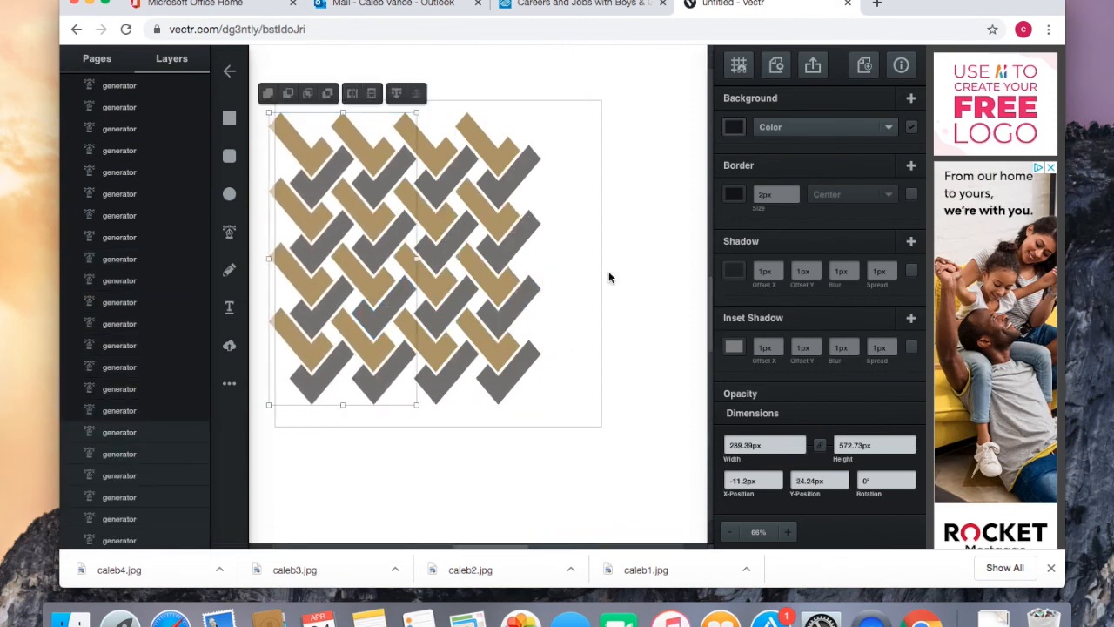
# Clear the check mark pattern and draw a picture icon shape in the page's upper-left corner
pyautogui.press('BackSpace')
pyautogui.click(229, 383)
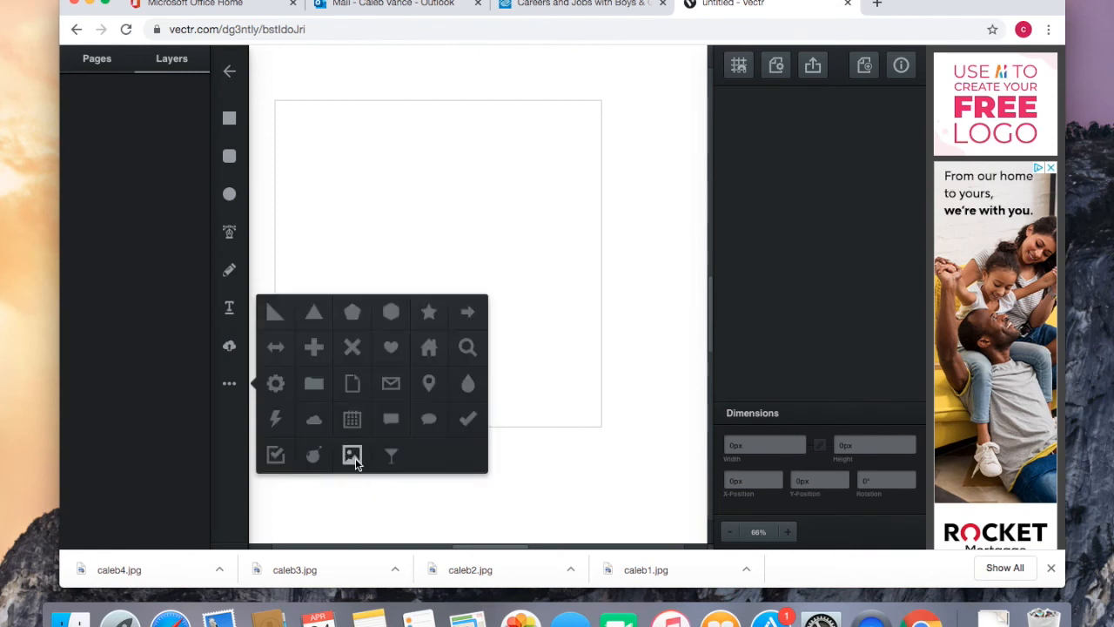
pyautogui.moveTo(334, 172)
pyautogui.mouseDown()
pyautogui.moveTo(388, 221)
pyautogui.moveTo(338, 141)
pyautogui.moveTo(386, 166)
pyautogui.moveTo(405, 151)
pyautogui.mouseUp()
# Duplicate the picture icon beside the original and flip the copy vertically
pyautogui.press('super+c')
pyautogui.press('super+v')
pyautogui.click(365, 98)
pyautogui.click(365, 99)
# Duplicate the picture icon into a second row to complete a two-by-two grid
pyautogui.press('super+c')
pyautogui.press('super+v')
pyautogui.moveTo(402, 140); pyautogui.dragTo(388, 191)
pyautogui.press('super+c')
pyautogui.press('super+v')
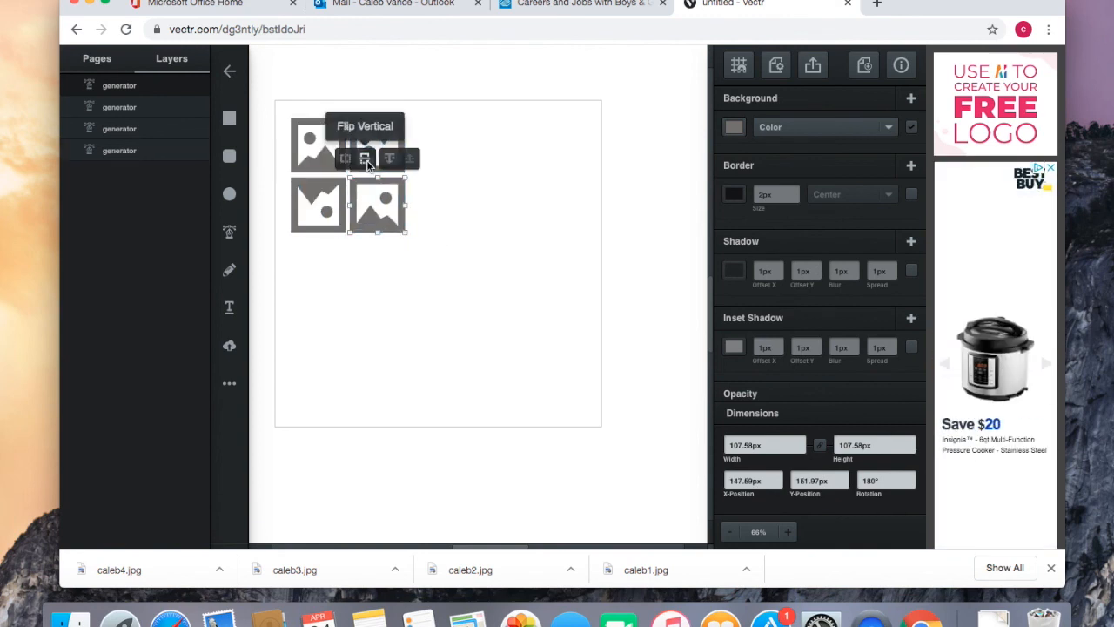
# Flip the grid's lower-right picture icon vertically and rotate it to 90°
pyautogui.click(365, 159)
pyautogui.click(486, 231)
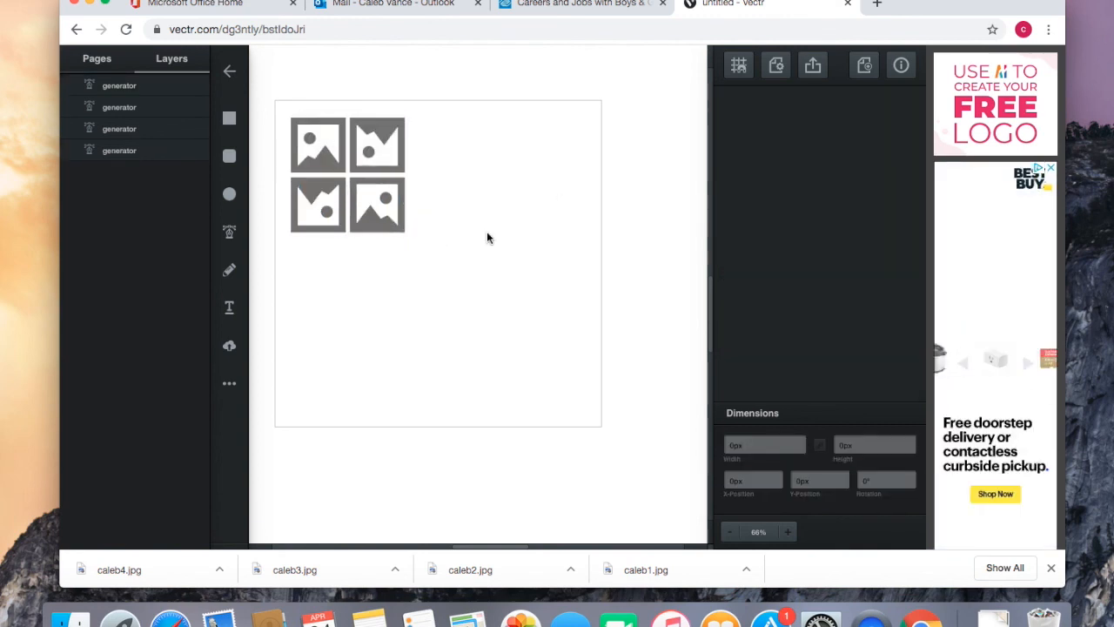
pyautogui.click(387, 206)
pyautogui.click(368, 164)
pyautogui.click(370, 166)
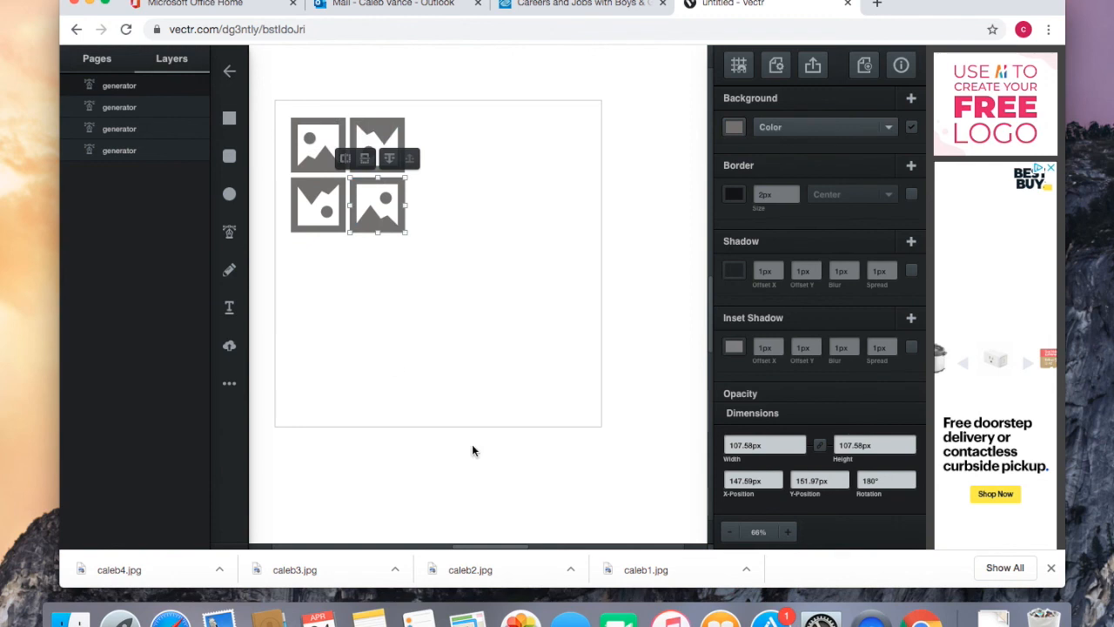
pyautogui.click(348, 354)
pyautogui.click(394, 214)
# Recolour the lower-right picture icon navy blue and the upper-left one magenta
pyautogui.click(733, 128)
pyautogui.click(701, 149)
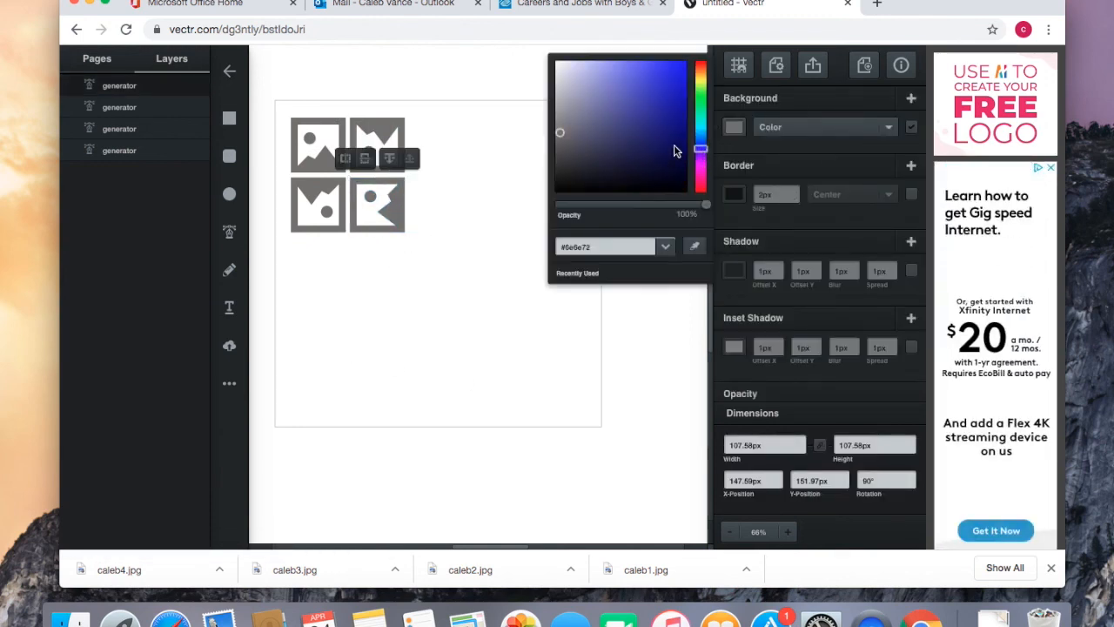
pyautogui.click(357, 160)
pyautogui.click(318, 145)
pyautogui.click(735, 128)
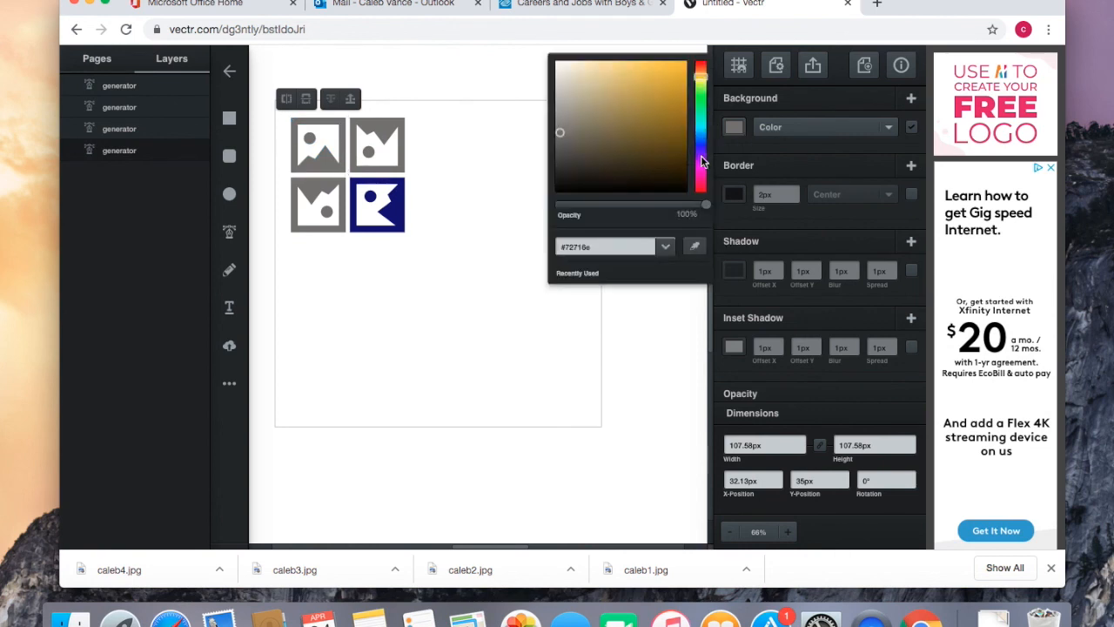
pyautogui.click(700, 165)
pyautogui.click(666, 92)
pyautogui.click(485, 294)
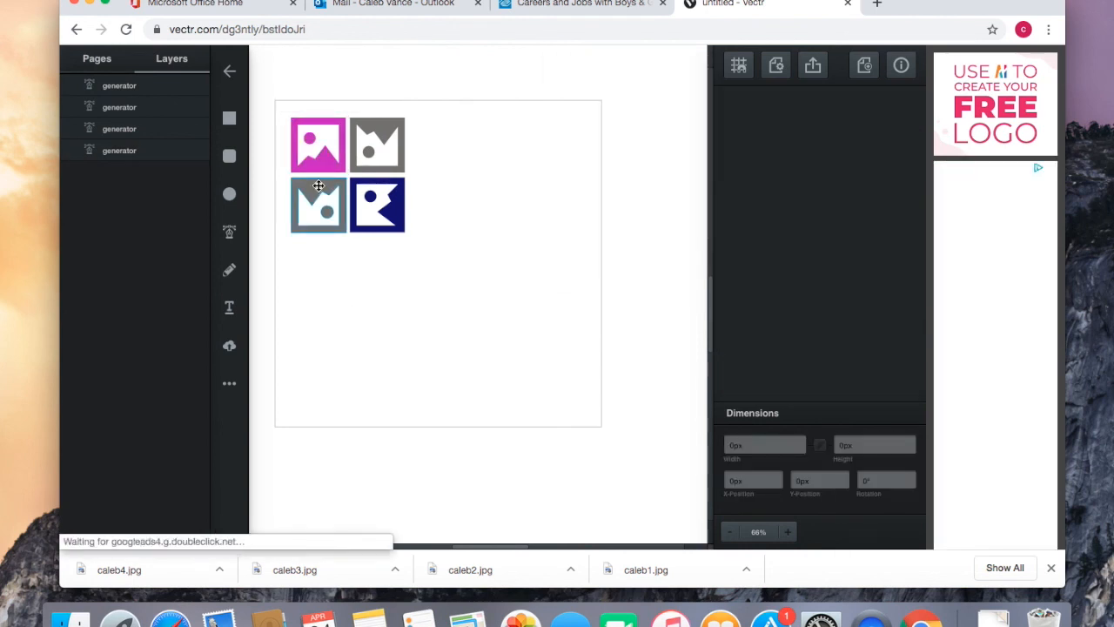
# Recolour the lower-left picture icon black
pyautogui.click(319, 186)
pyautogui.click(735, 128)
pyautogui.click(589, 180)
pyautogui.click(467, 225)
# Duplicate the four-icon grid to its right and flip the copy both horizontally and vertically
pyautogui.press('super+a')
pyautogui.press('super+c')
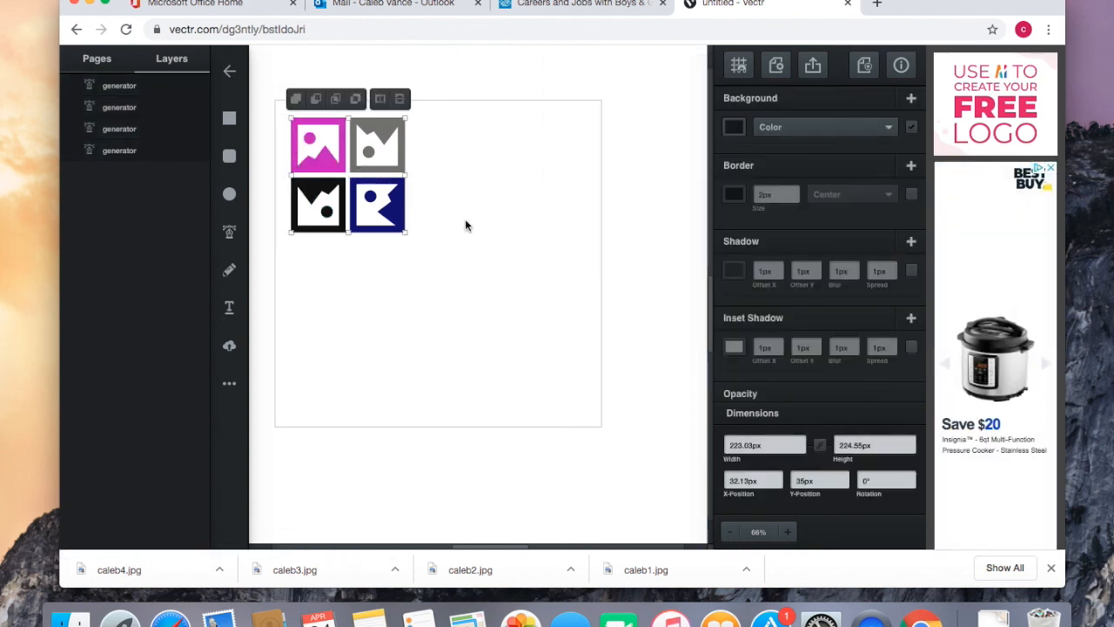
pyautogui.press('super+v')
pyautogui.moveTo(392, 179); pyautogui.dragTo(502, 173)
pyautogui.click(475, 98)
pyautogui.click(495, 98)
pyautogui.click(495, 99)
pyautogui.click(475, 98)
# Duplicate the eight-icon block directly beneath itself and flip the copy
pyautogui.moveTo(530, 113); pyautogui.dragTo(528, 301)
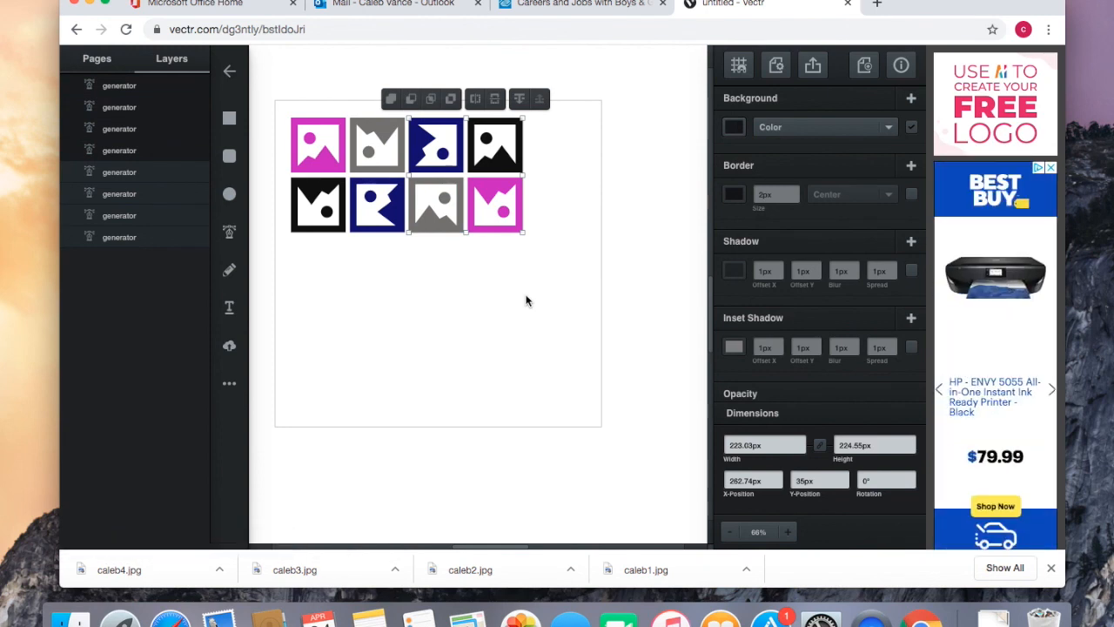
pyautogui.press('super+c')
pyautogui.press('super+v')
pyautogui.moveTo(480, 232); pyautogui.dragTo(480, 350)
pyautogui.click(418, 218)
pyautogui.click(413, 220)
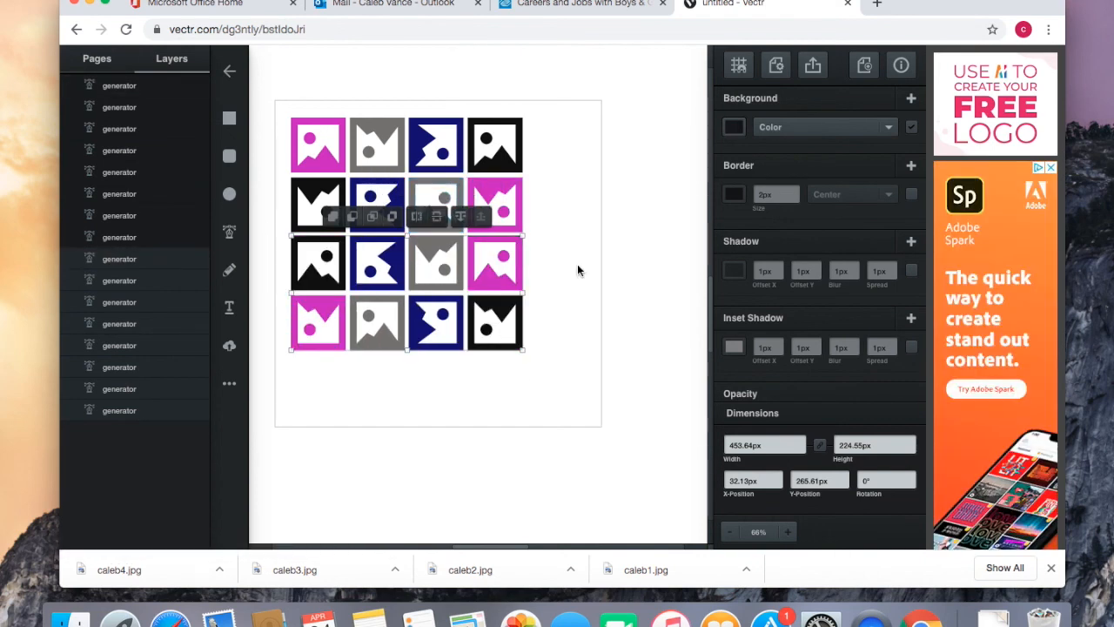
pyautogui.click(415, 219)
# Rotate the lower eight-icon block a quarter turn beneath the left two columns, and place a duplicate of it beside them
pyautogui.moveTo(535, 236); pyautogui.dragTo(306, 341)
pyautogui.moveTo(527, 232); pyautogui.dragTo(468, 407)
pyautogui.moveTo(428, 279); pyautogui.dragTo(370, 339)
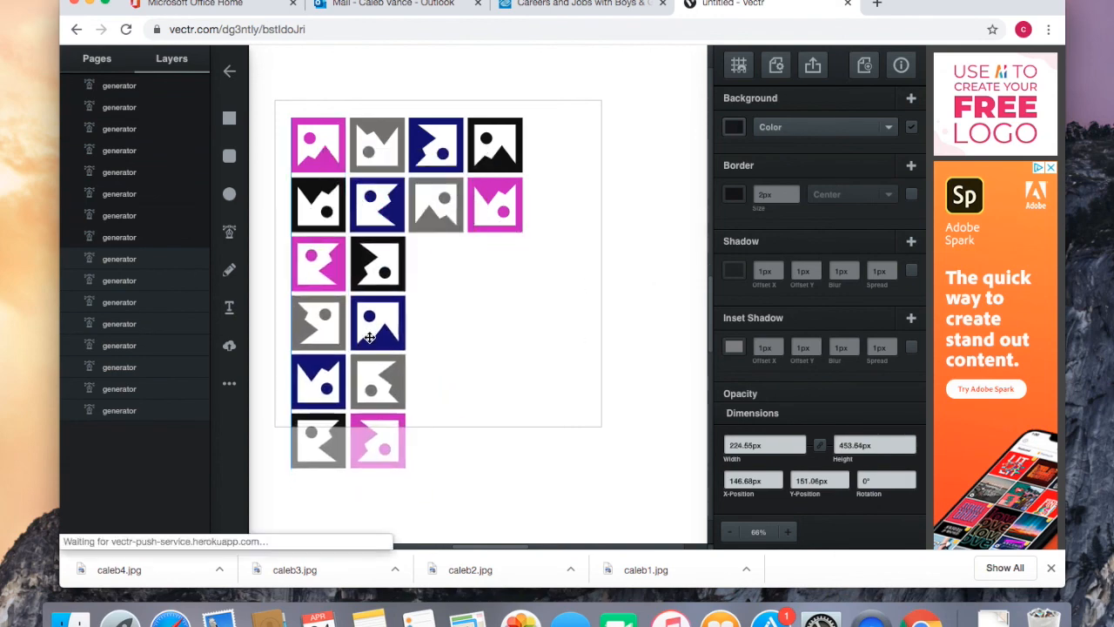
pyautogui.press('super+v')
pyautogui.moveTo(391, 287); pyautogui.dragTo(504, 337)
pyautogui.click(542, 171)
# Copy the grey and magenta icons in the second row, flip the copy and fit it into the third-row gap
pyautogui.moveTo(550, 250); pyautogui.dragTo(404, 168)
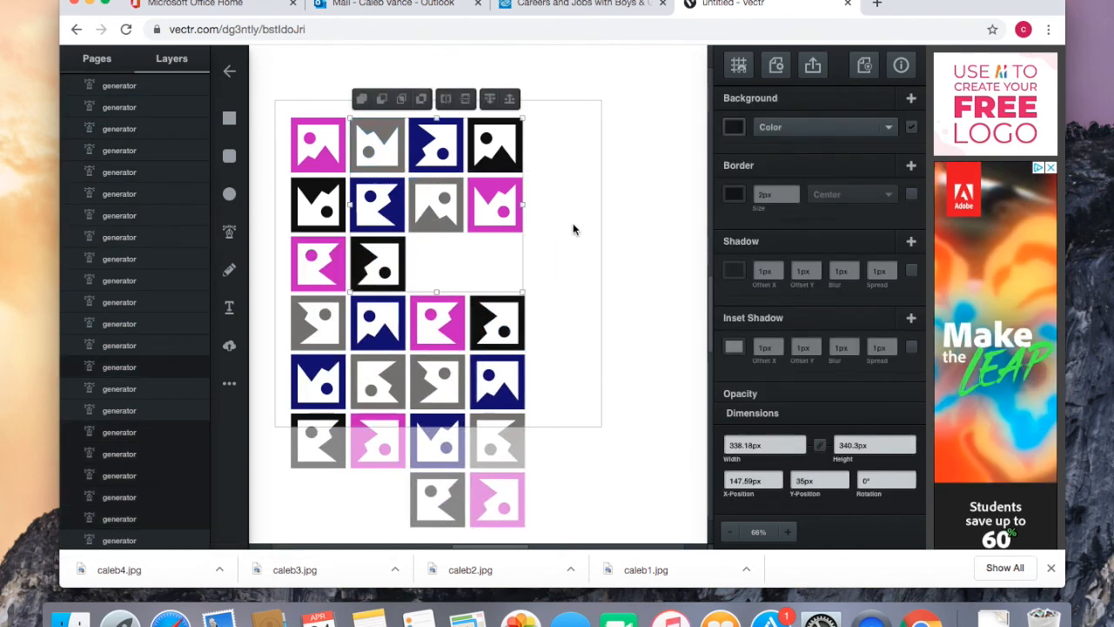
pyautogui.moveTo(573, 227); pyautogui.dragTo(437, 198)
pyautogui.press('super+c')
pyautogui.press('super+v')
pyautogui.click(485, 170)
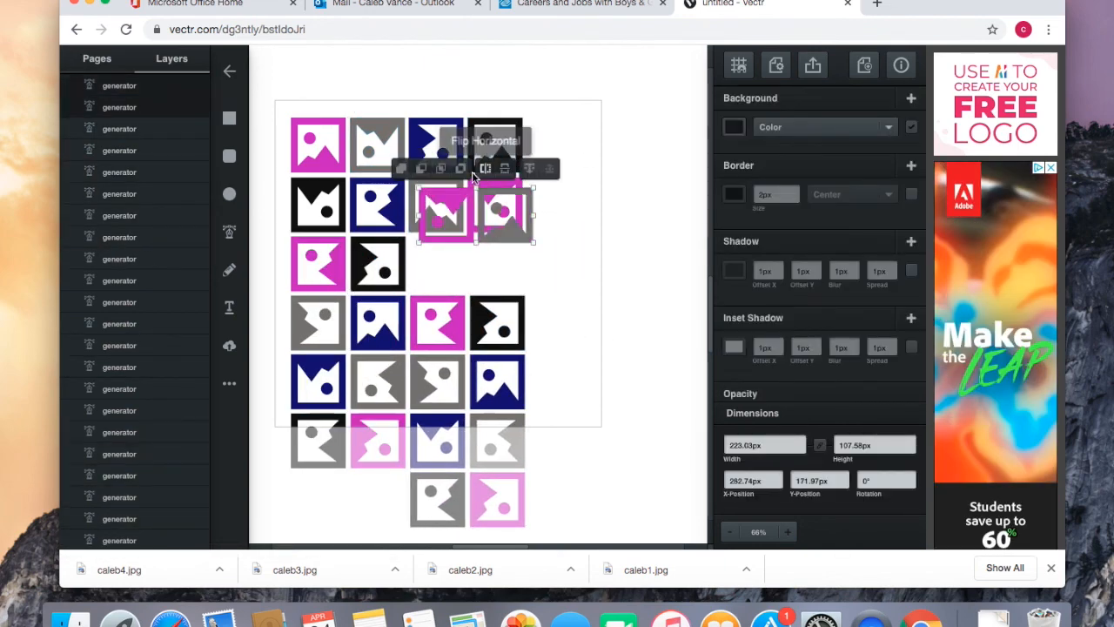
pyautogui.click(485, 170)
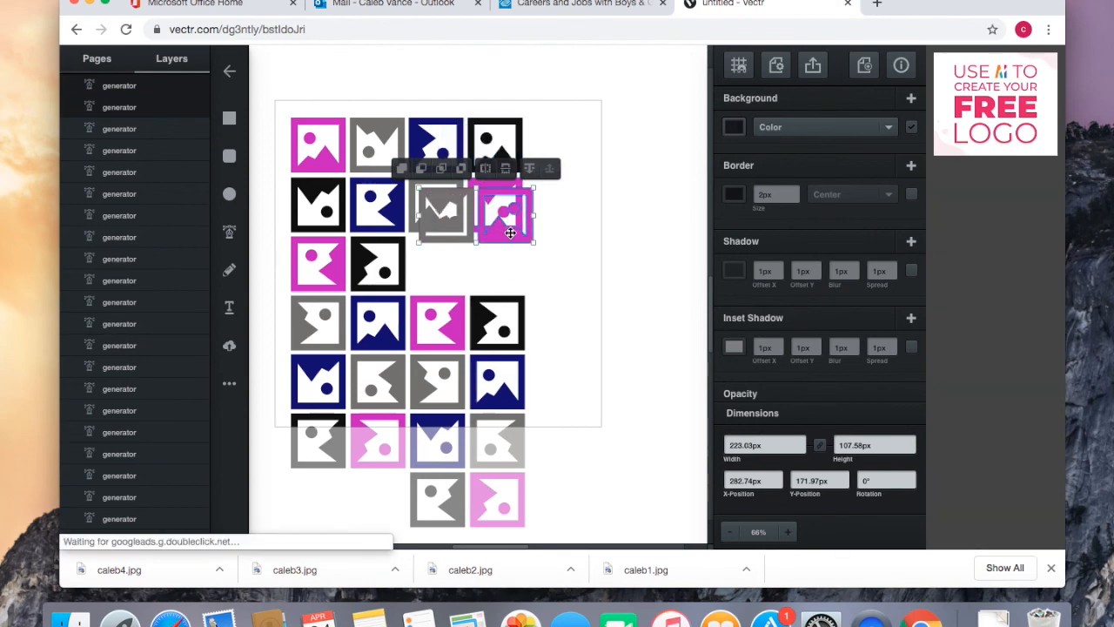
pyautogui.click(486, 170)
pyautogui.moveTo(512, 227); pyautogui.dragTo(507, 294)
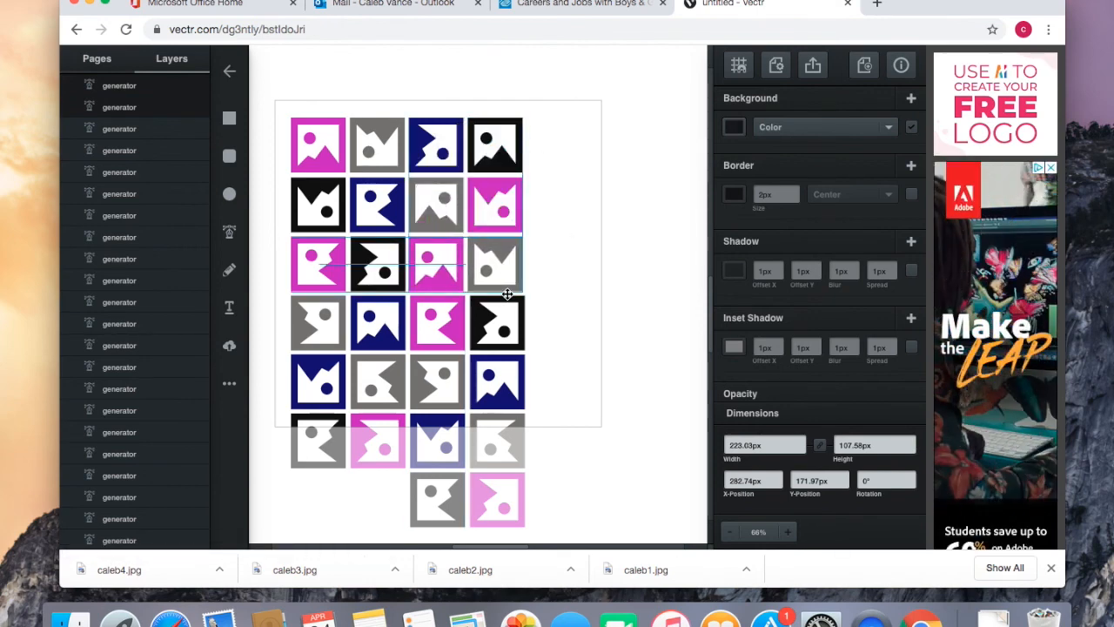
pyautogui.click(648, 336)
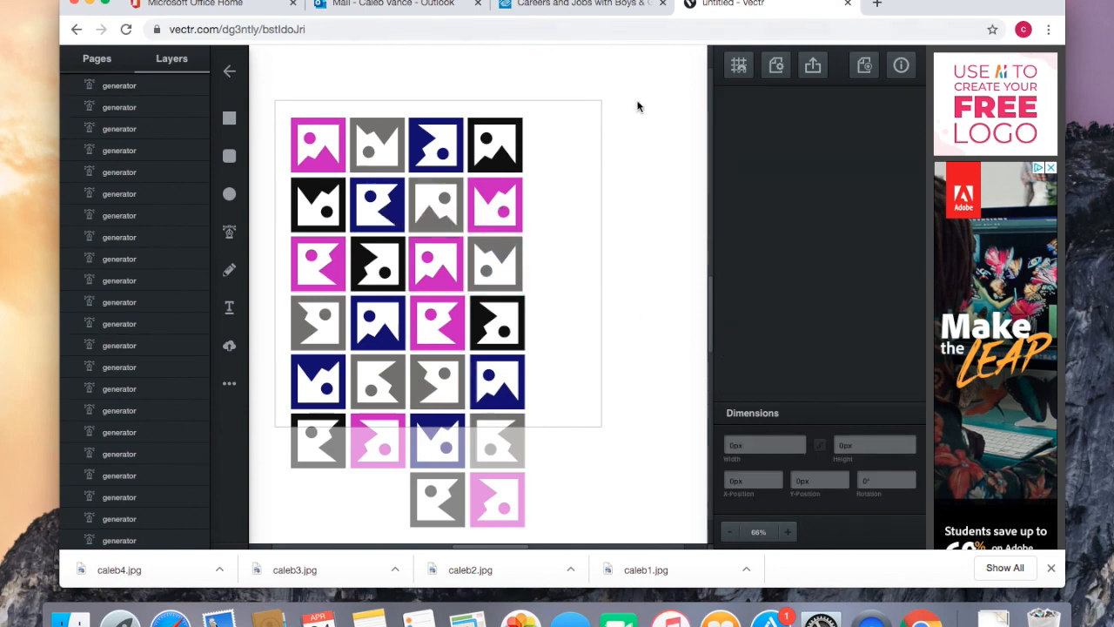
# Duplicate the third column of icons and fit the copy along the grid's right side, one icon higher
pyautogui.moveTo(549, 136); pyautogui.dragTo(493, 388)
pyautogui.moveTo(426, 65); pyautogui.dragTo(395, 85)
pyautogui.moveTo(444, 520); pyautogui.dragTo(444, 522)
pyautogui.moveTo(459, 324); pyautogui.dragTo(466, 333)
pyautogui.moveTo(590, 236); pyautogui.dragTo(569, 258)
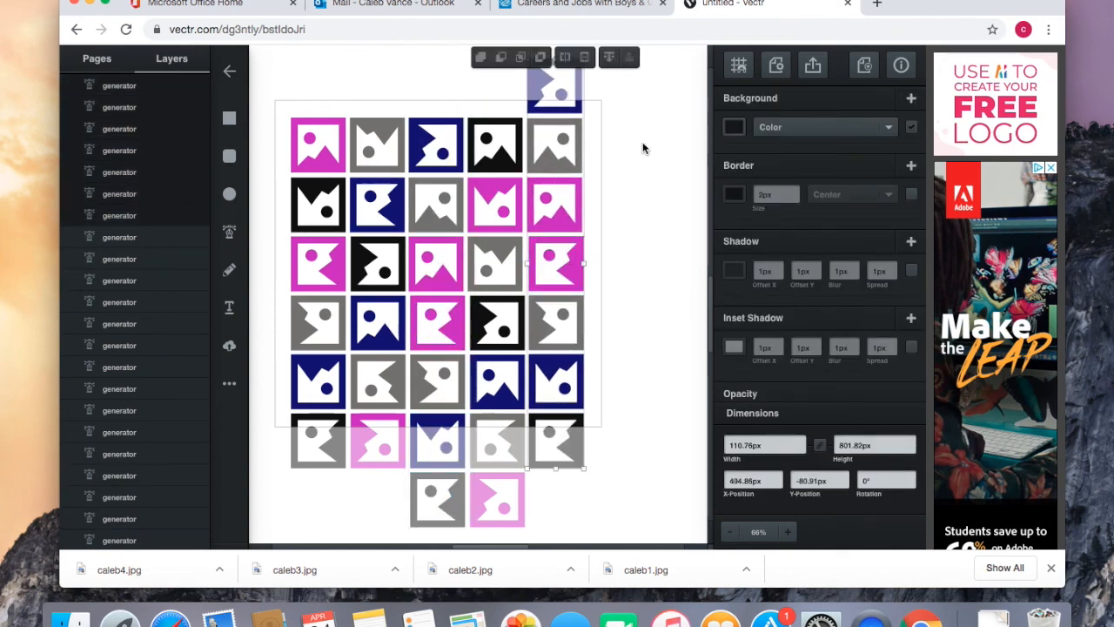